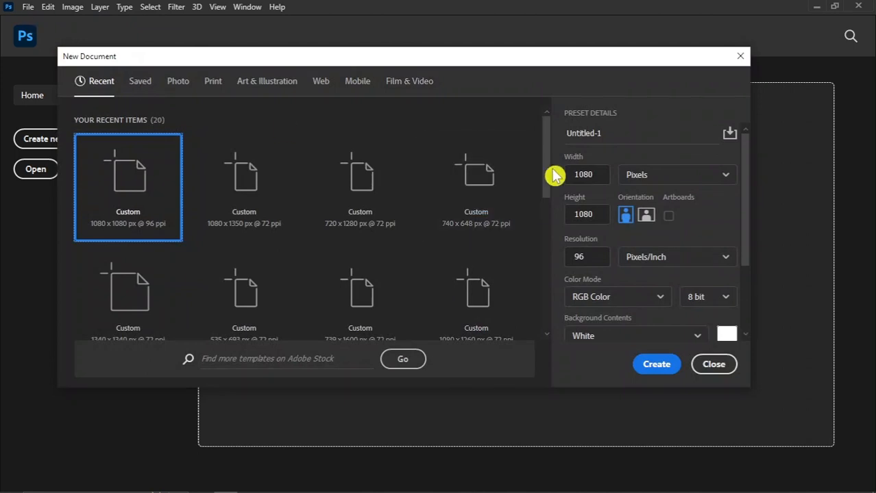
# Step: Create a new 1080 x 1350 px document at 96 ppi with RGB color and a white background
pyautogui.moveTo(603, 171); pyautogui.dragTo(584, 178)
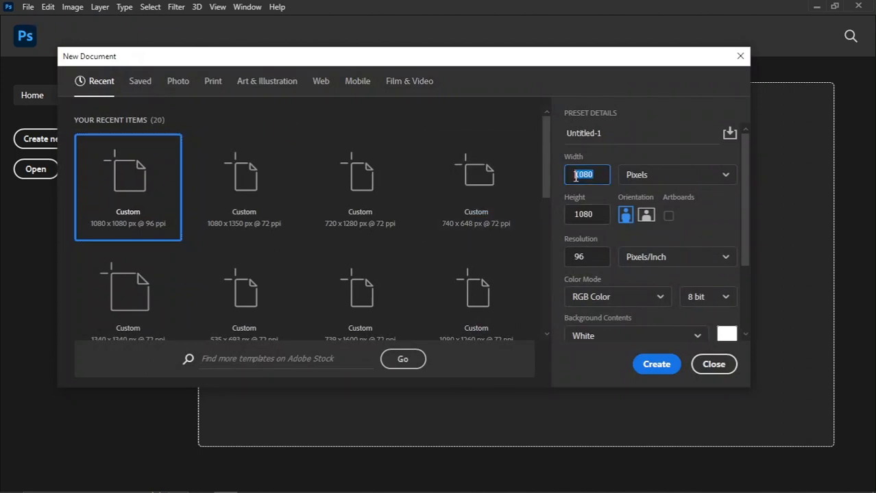
pyautogui.moveTo(594, 215); pyautogui.dragTo(560, 220)
pyautogui.write('135')
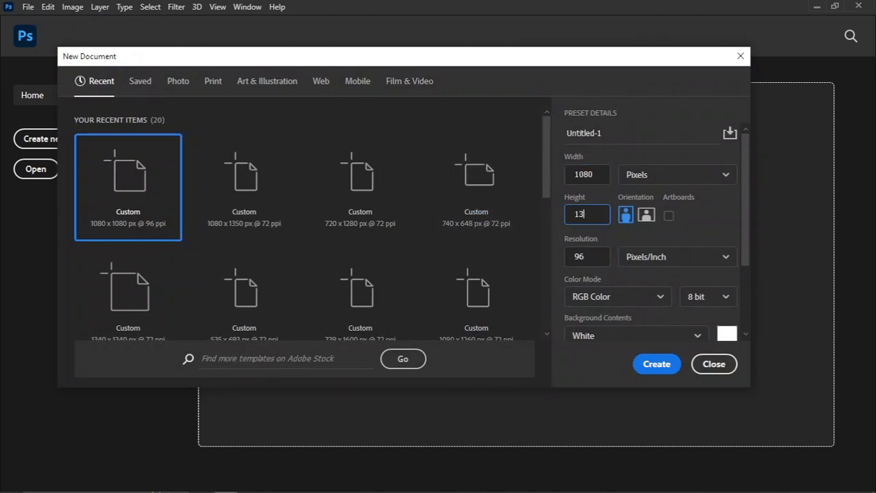
pyautogui.click(646, 368)
pyautogui.scroll(3, 336, 250)
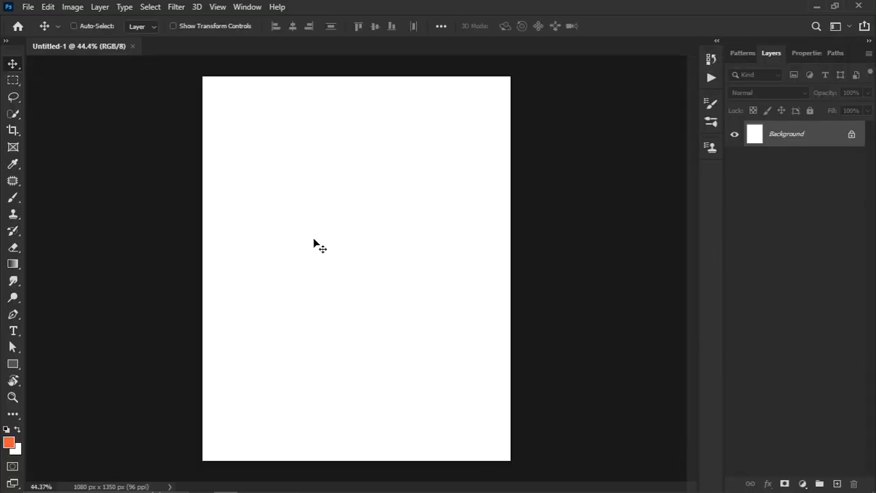
# Step: Place the neon ring and blue leaves image from File Explorer into the document and scale it to about 112.6% to fill the canvas
pyautogui.click(201, 484)
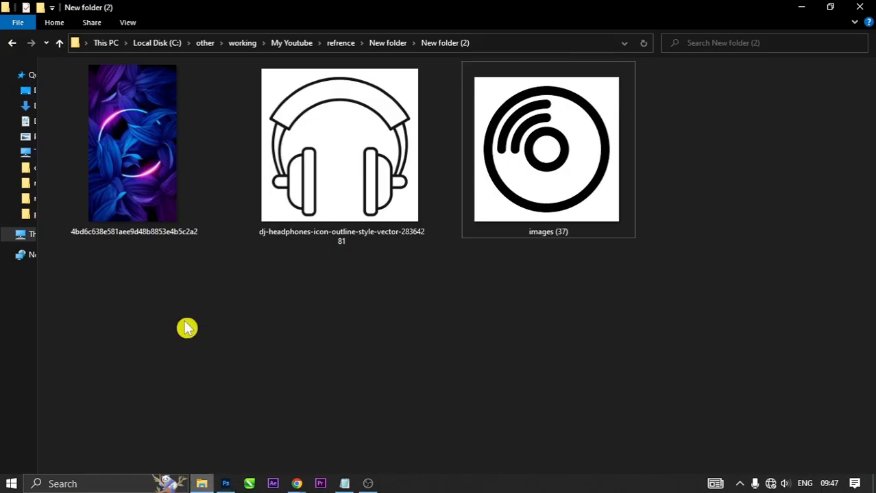
pyautogui.moveTo(147, 151); pyautogui.dragTo(344, 236)
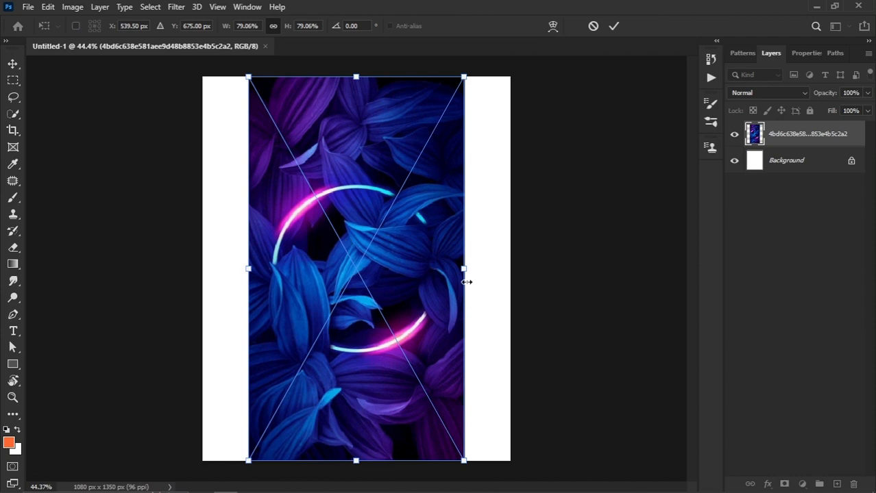
pyautogui.moveTo(465, 268); pyautogui.dragTo(507, 270)
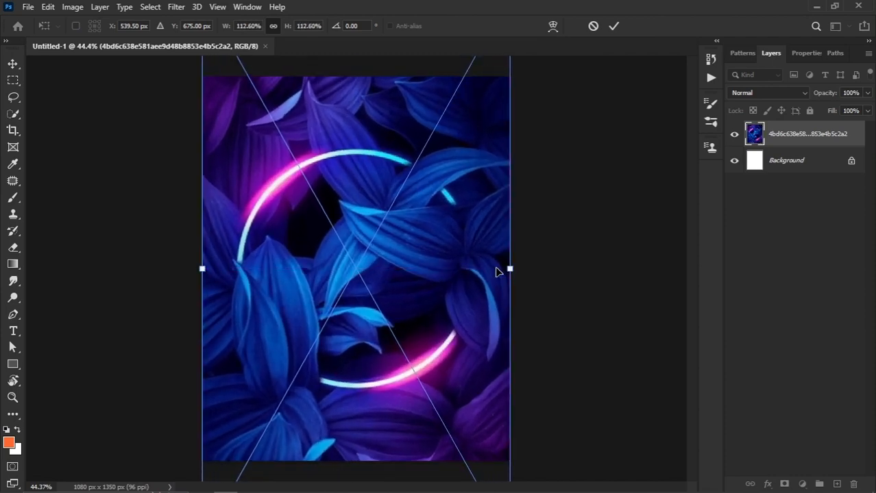
pyautogui.press('Return')
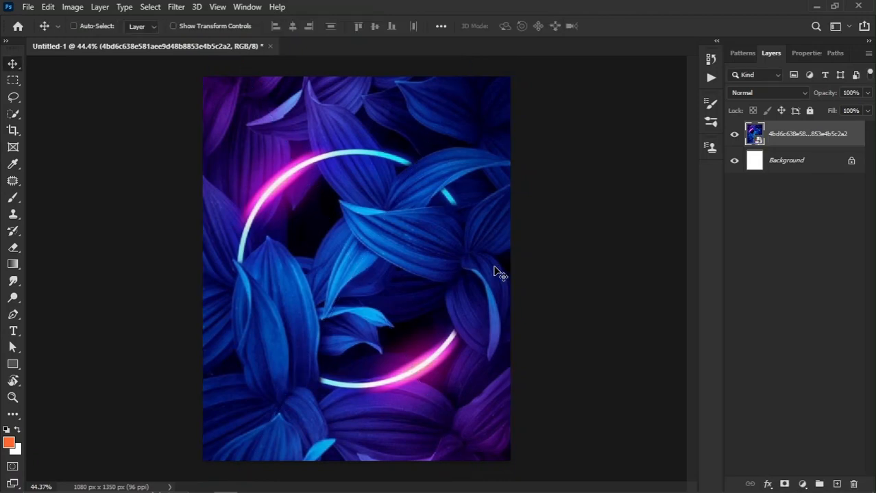
# Step: Apply the Camera Raw Filter to the leaves image with Noise Reduction 100 and Sharpening 11
pyautogui.scroll(2, 422, 212)
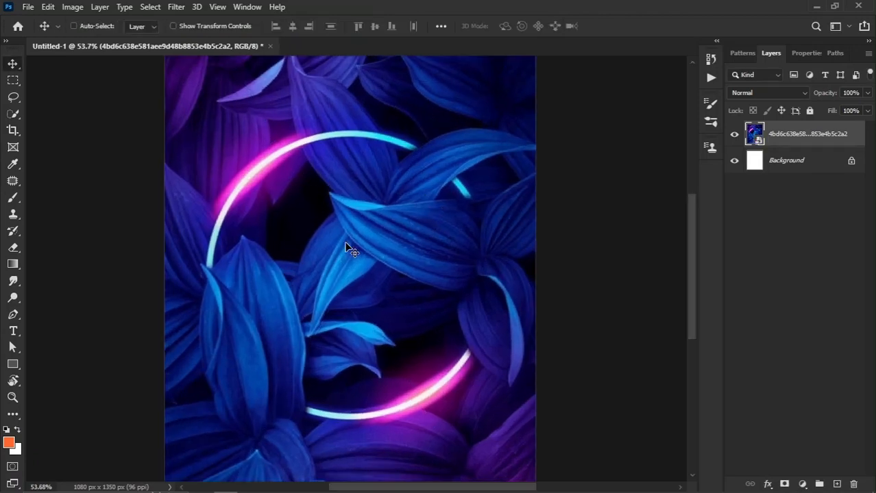
pyautogui.scroll(-1, 349, 248)
pyautogui.click(175, 8)
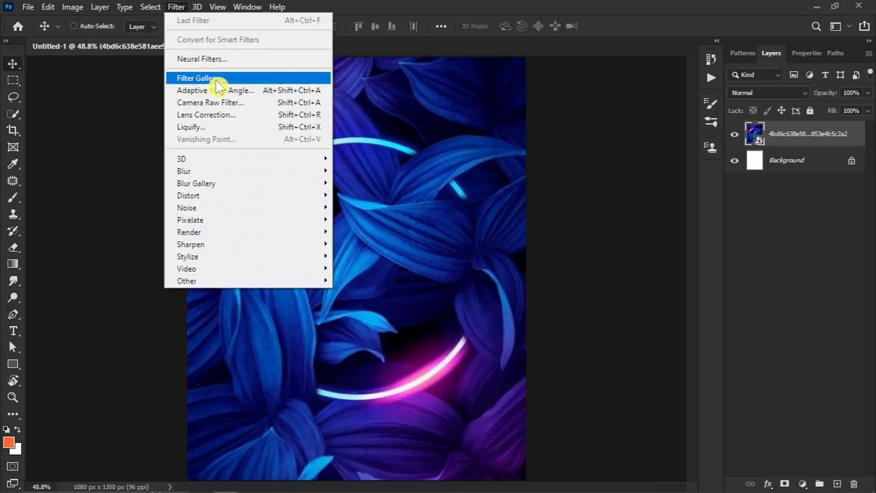
pyautogui.click(221, 107)
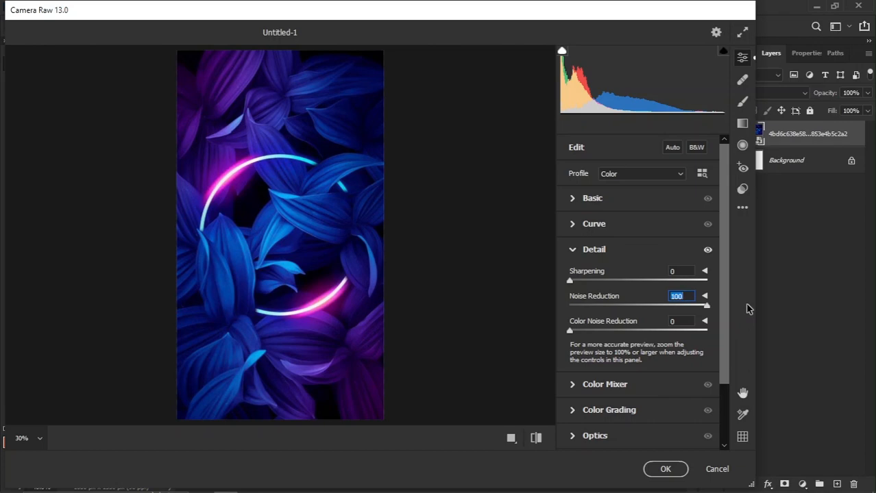
pyautogui.click(579, 281)
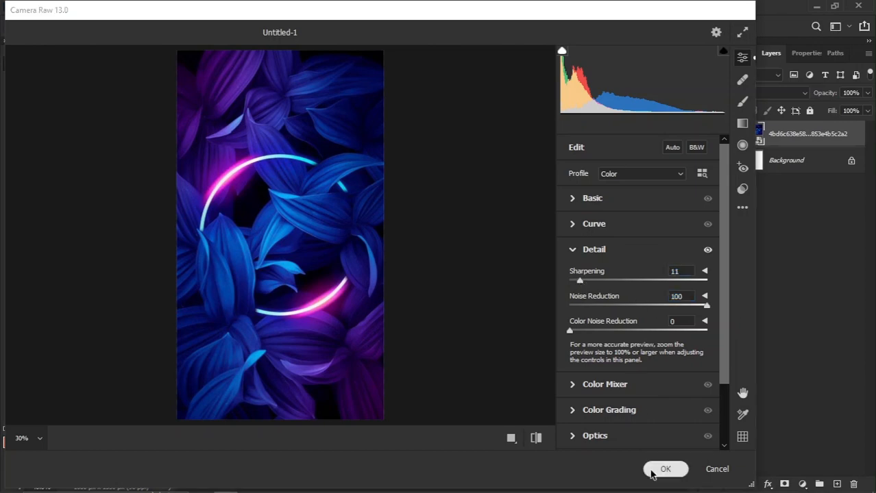
pyautogui.click(654, 469)
pyautogui.scroll(-2, 411, 287)
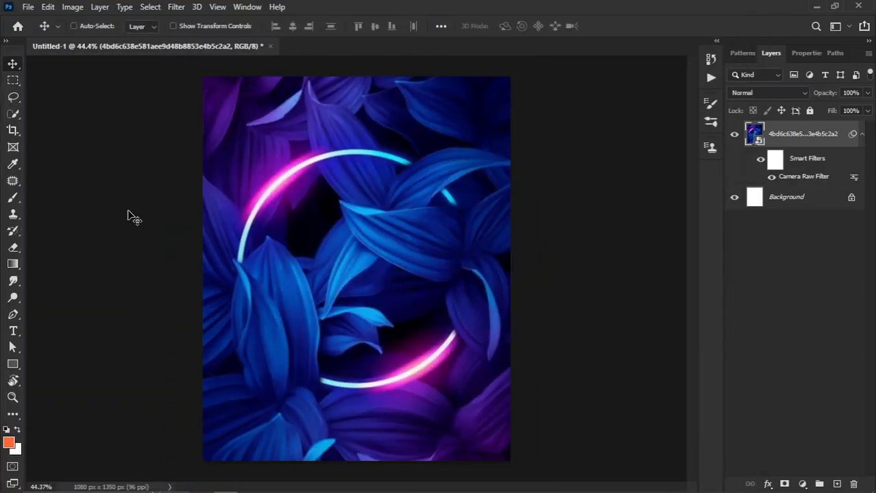
# Step: Add a "CLUB NAME" heading in Poppins Bold above the neon ring and color its selected letters white (ffffff)
pyautogui.click(13, 331)
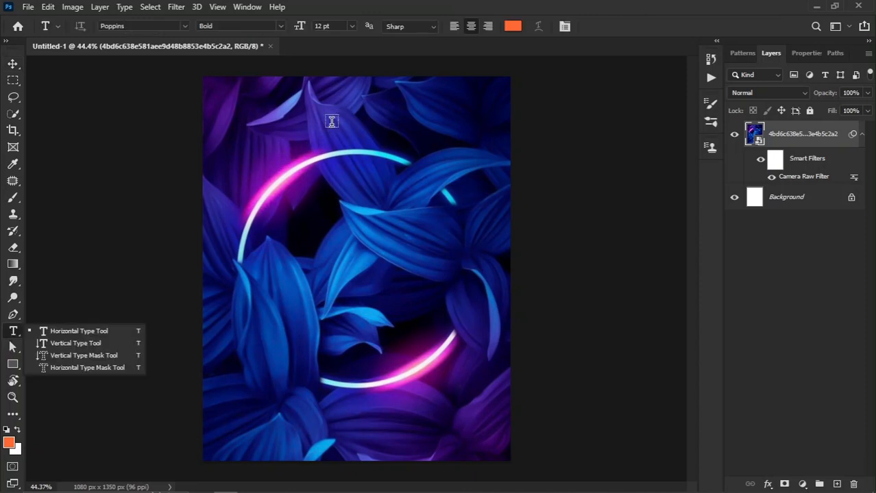
pyautogui.click(333, 124)
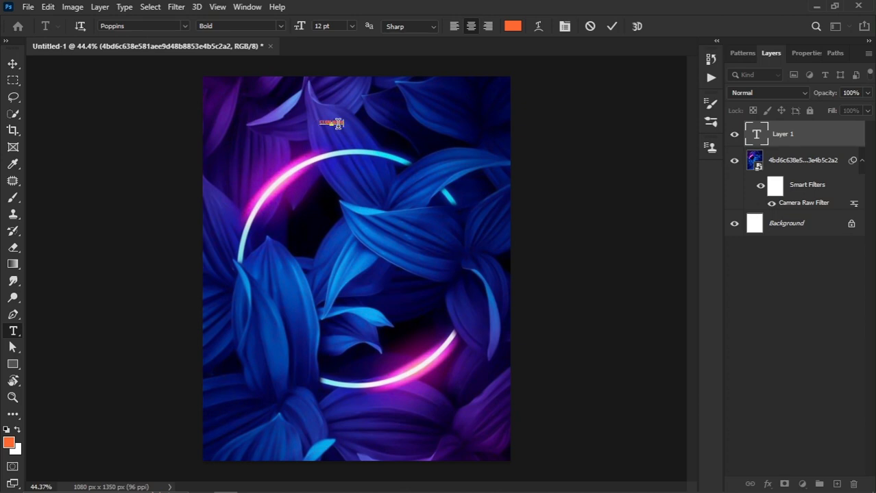
pyautogui.hotkey('ctrl', 'a')
pyautogui.write('ffffff')
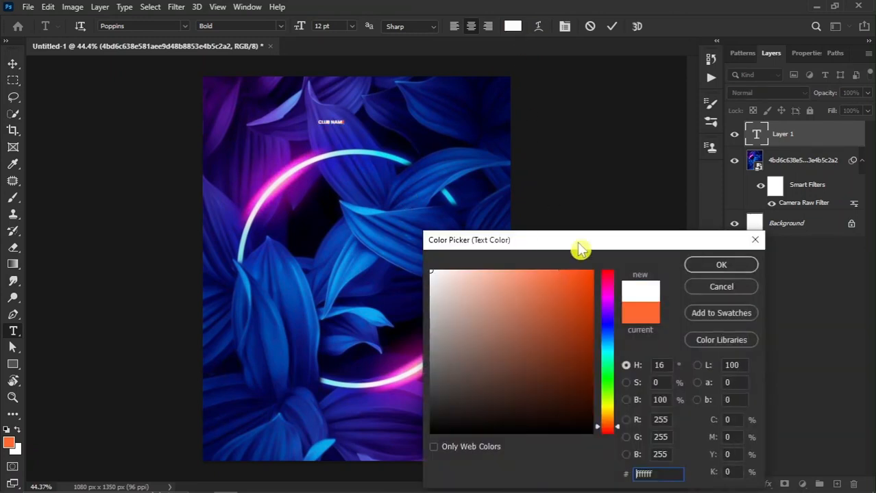
pyautogui.click(705, 266)
# Step: Set the font size of the selected heading letters to 56 pt
pyautogui.click(564, 26)
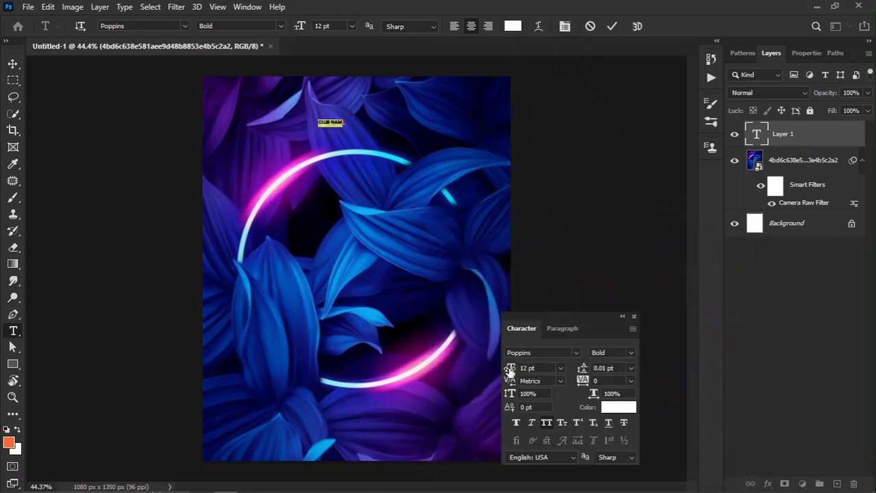
pyautogui.moveTo(509, 370); pyautogui.dragTo(544, 369)
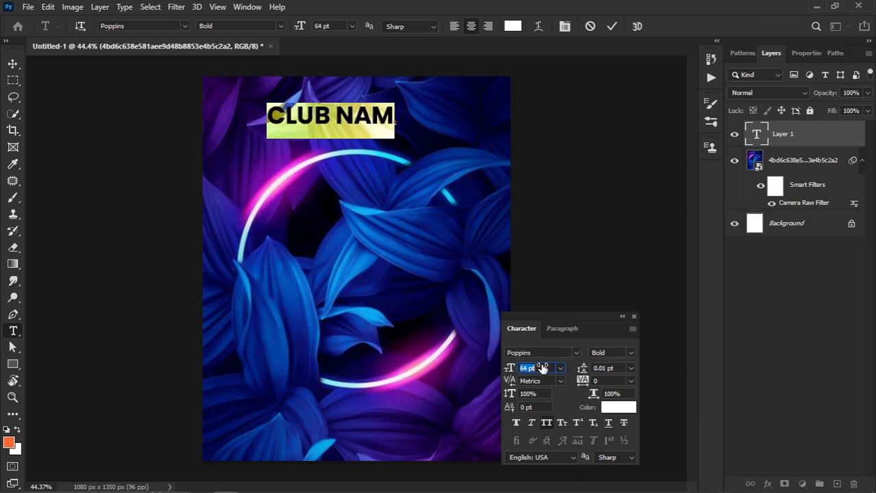
pyautogui.write('56')
pyautogui.press('Return')
# Step: Add a full-size white E to the heading so its large letters read "CLUB NAME"
pyautogui.click(374, 125)
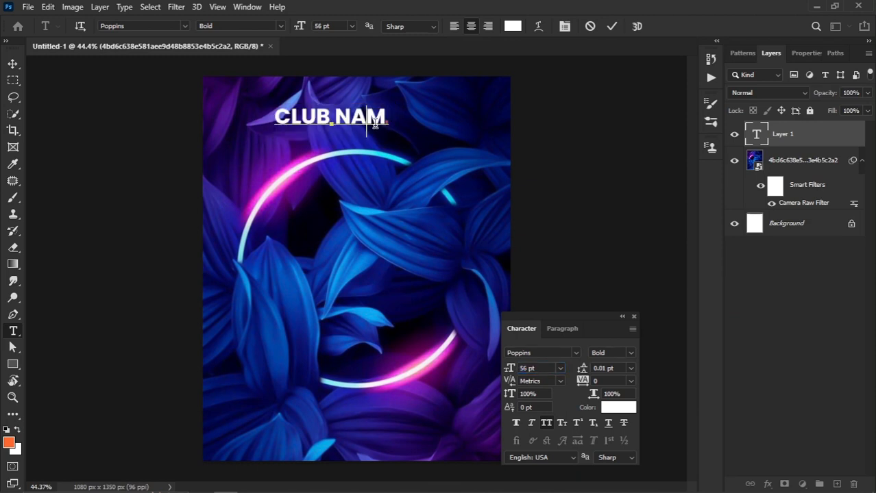
pyautogui.write('W')
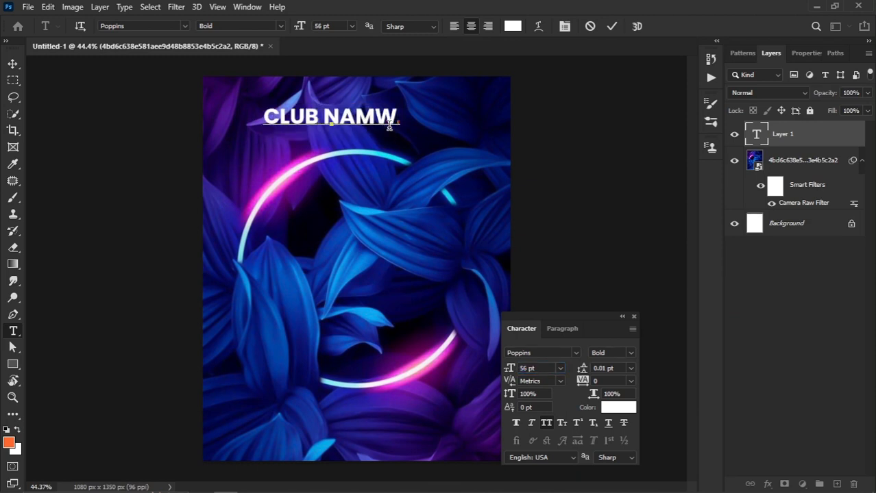
pyautogui.press('BackSpace')
pyautogui.write('E')
pyautogui.click(11, 71)
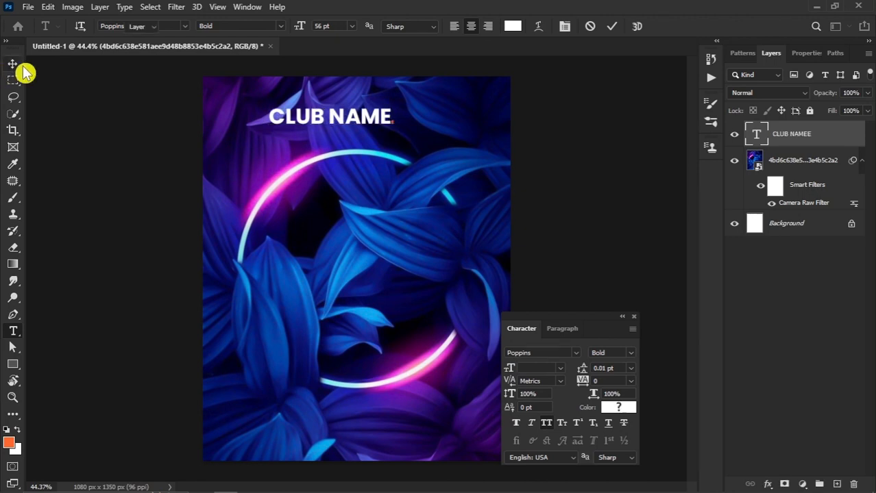
# Step: Center the heading horizontally, move it up near the canvas's upper edge and scale it to about 80.69%
pyautogui.click(21, 67)
pyautogui.click(293, 26)
pyautogui.click(390, 128)
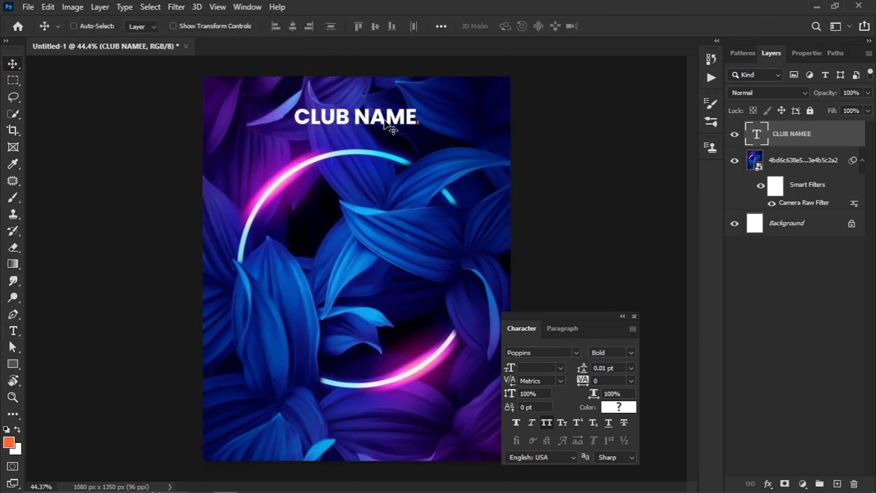
pyautogui.moveTo(390, 128); pyautogui.dragTo(406, 108)
pyautogui.hotkey('ctrl', 't')
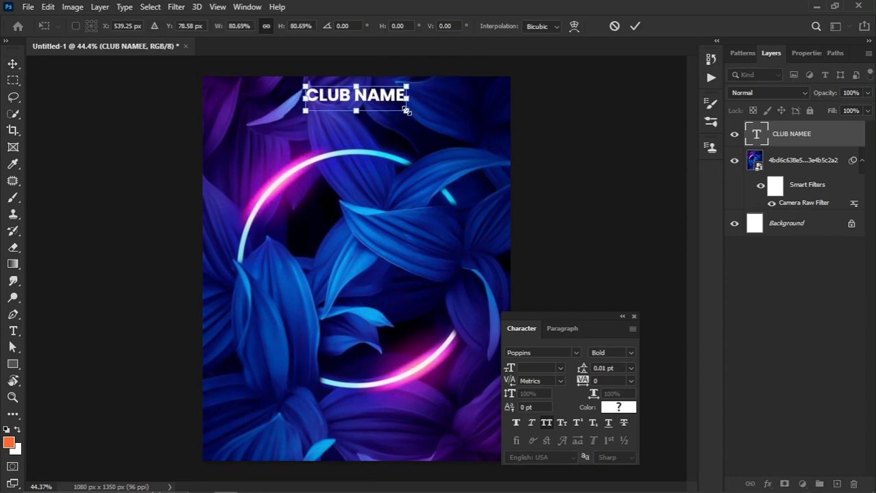
pyautogui.press('Return')
# Step: Delete the small stray orange E at the end of the "CLUB NAME" heading
pyautogui.scroll(3, 394, 102)
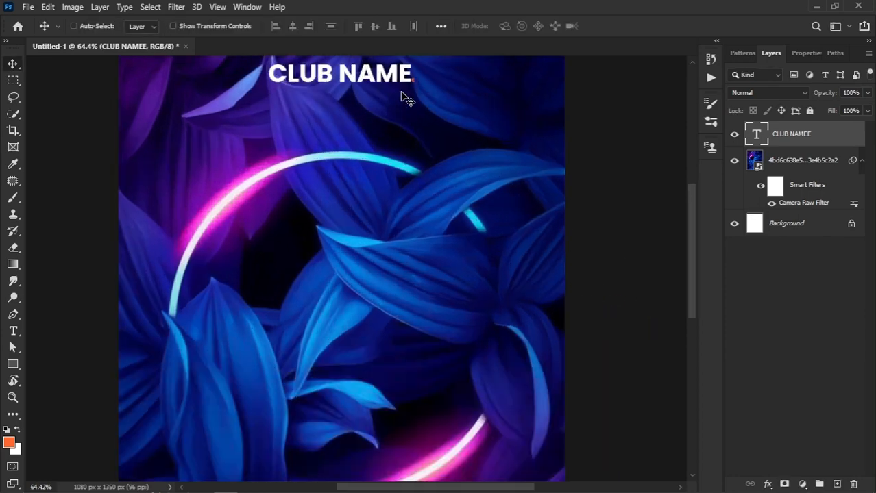
pyautogui.moveTo(364, 124); pyautogui.dragTo(384, 173)
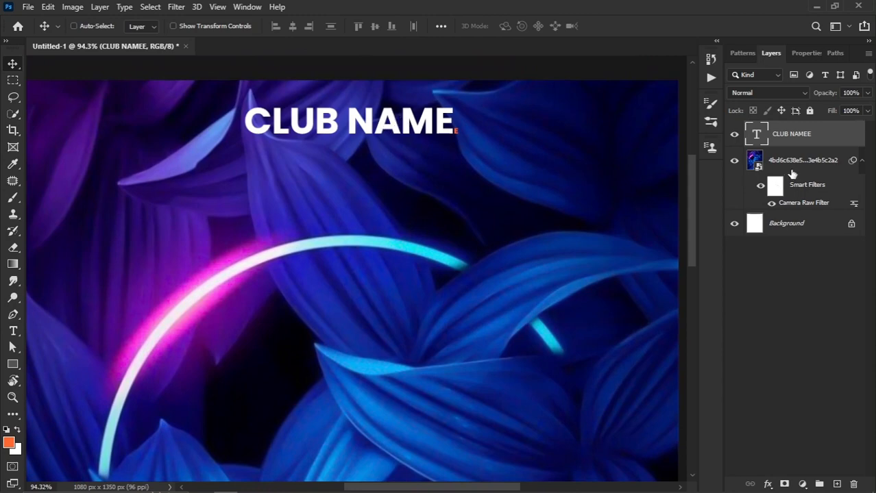
pyautogui.press('t')
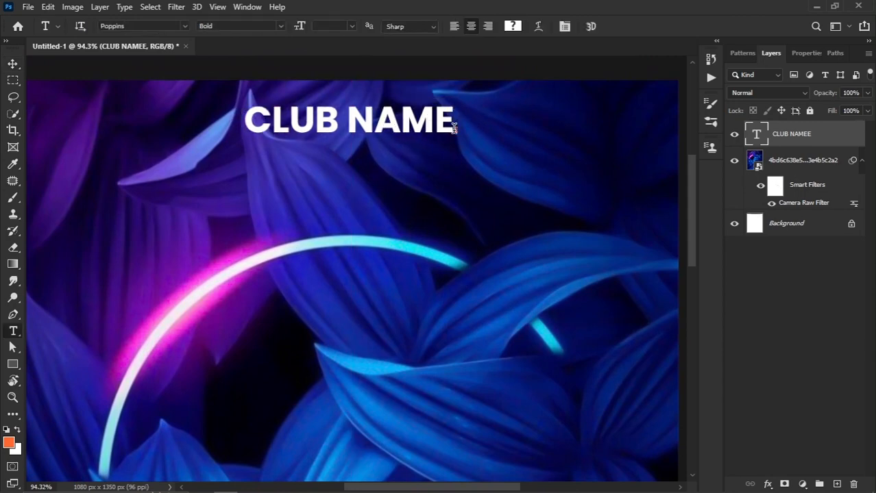
pyautogui.click(462, 130)
pyautogui.hotkey('ctrl', 'Return')
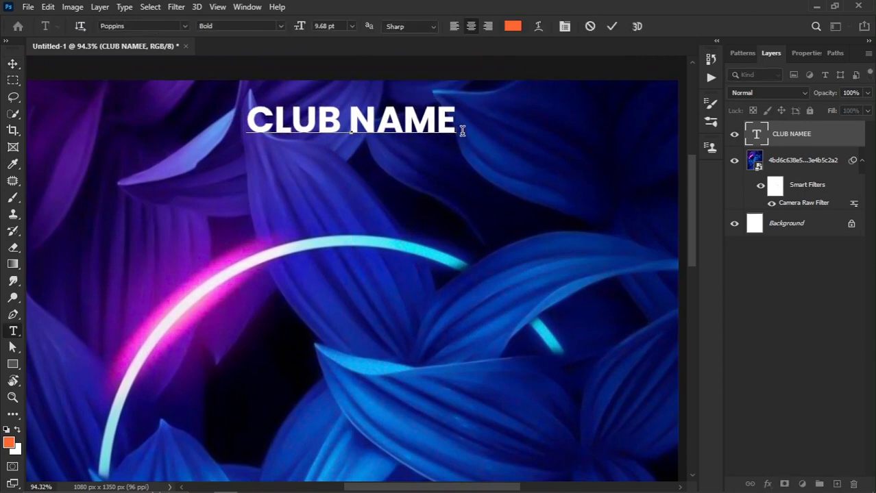
# Step: Duplicate the "CLUB NAME" heading directly below itself and replace the copy's text with "PRESENTS"
pyautogui.click(12, 64)
pyautogui.moveTo(386, 130); pyautogui.dragTo(386, 163)
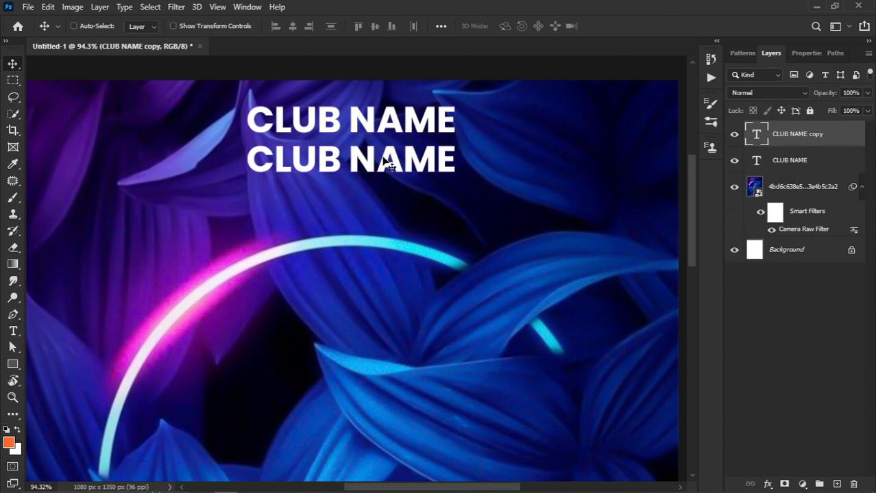
pyautogui.press('t')
pyautogui.tripleClick(384, 161)
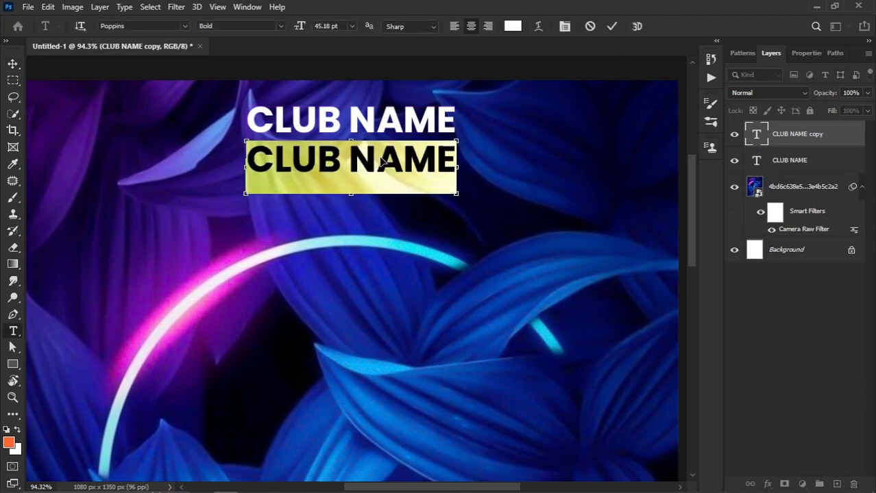
pyautogui.write('PRE')
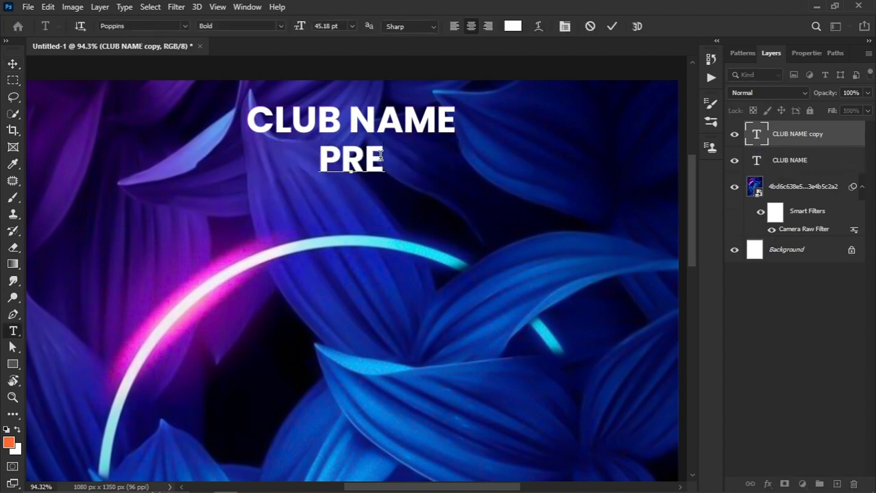
pyautogui.write('SENTS')
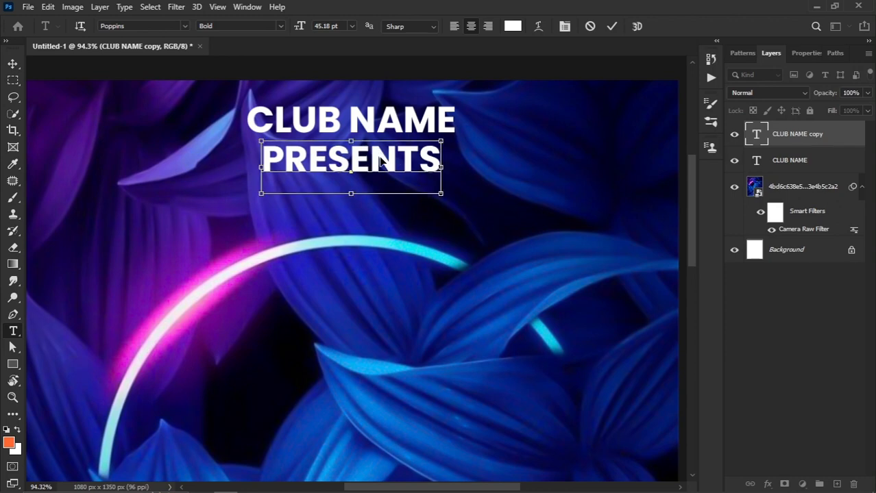
# Step: Format the "PRESENTS" line with 520 tracking, Poppins Medium and a 25 pt font size
pyautogui.tripleClick(381, 159)
pyautogui.click(565, 26)
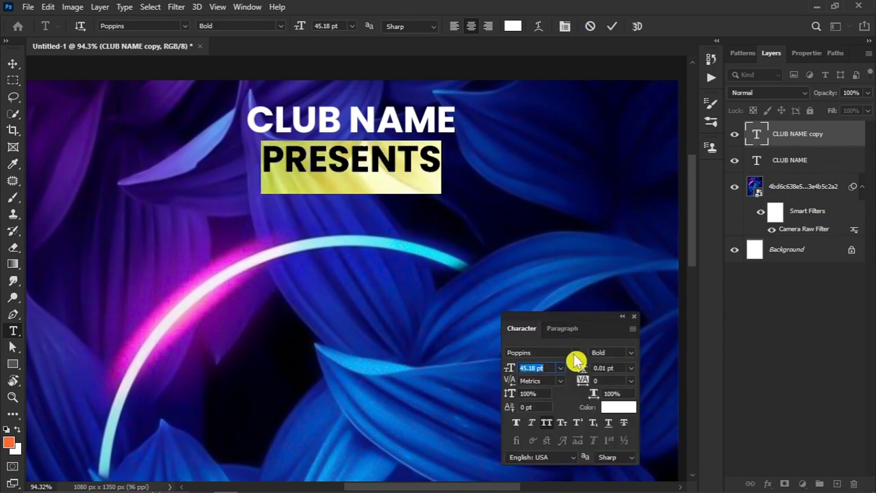
pyautogui.moveTo(583, 329); pyautogui.dragTo(588, 179)
pyautogui.moveTo(582, 233); pyautogui.dragTo(600, 231)
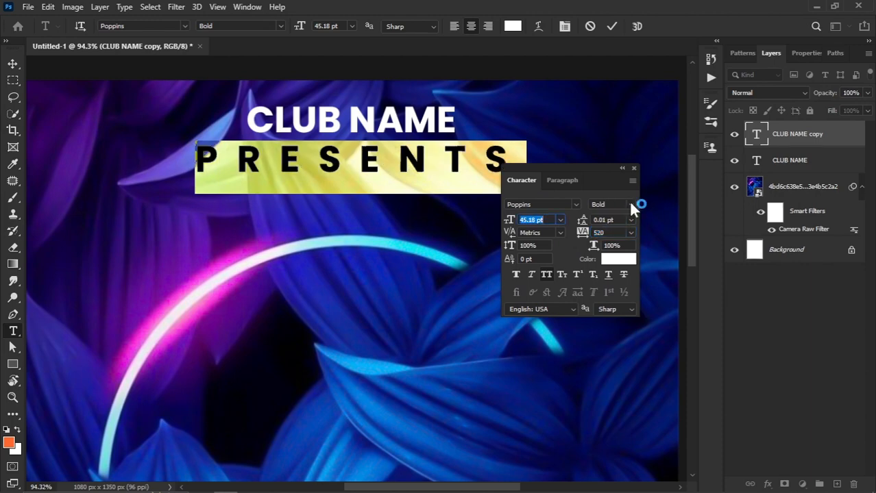
pyautogui.click(631, 204)
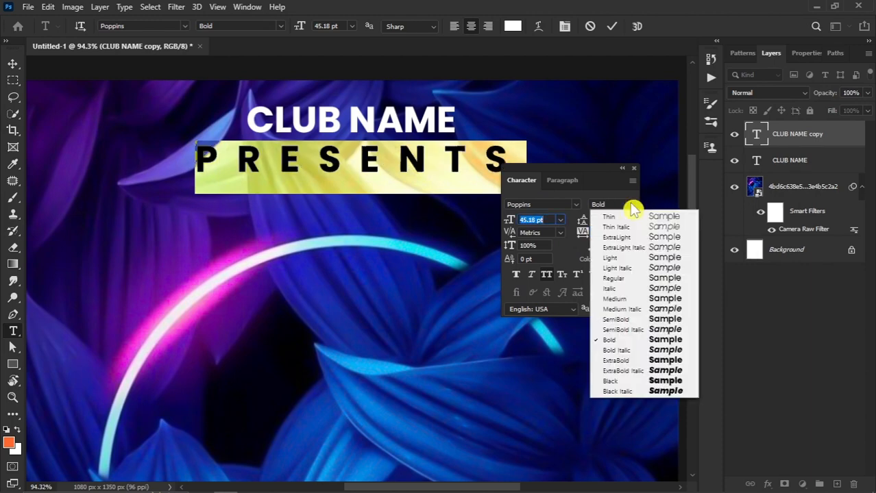
pyautogui.click(619, 300)
pyautogui.moveTo(511, 220); pyautogui.dragTo(500, 222)
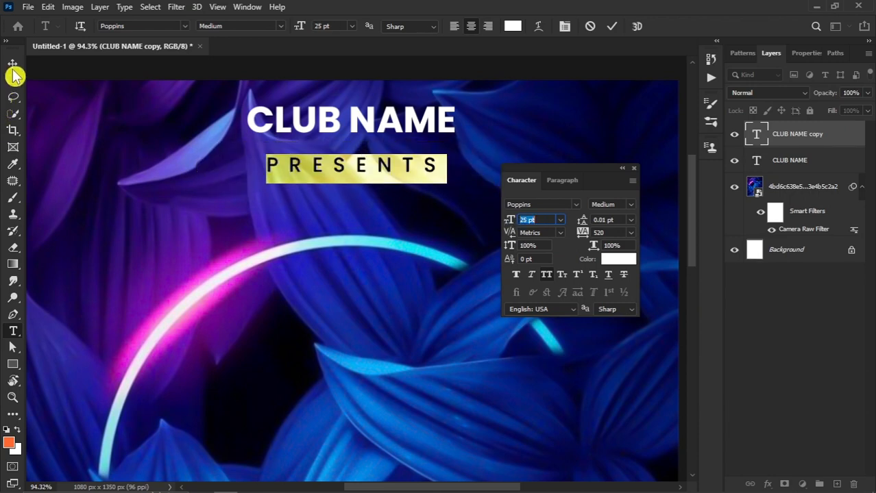
pyautogui.click(13, 65)
pyautogui.click(633, 169)
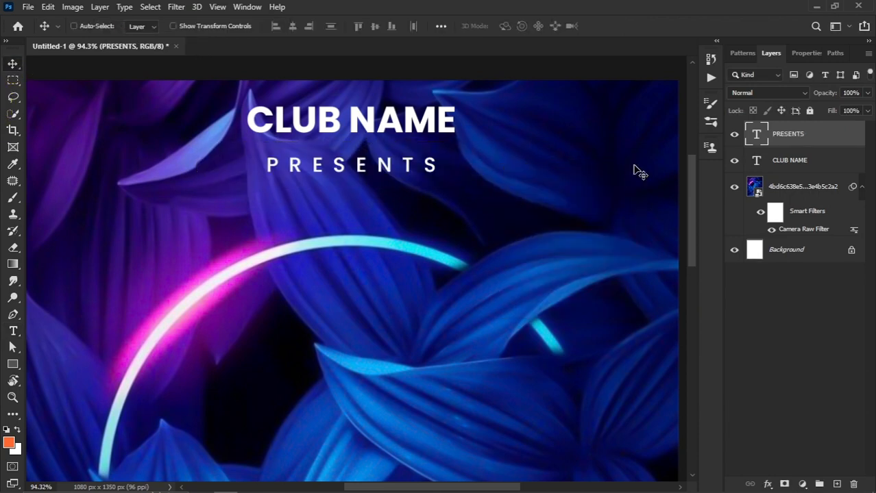
# Step: Move the "PRESENTS" line up closer to the "CLUB NAME" heading and scale it down slightly
pyautogui.hotkey('shift', 'Up')
pyautogui.press('Up')
pyautogui.press('Up')
pyautogui.press('Up')
pyautogui.press('Up')
pyautogui.press('Up')
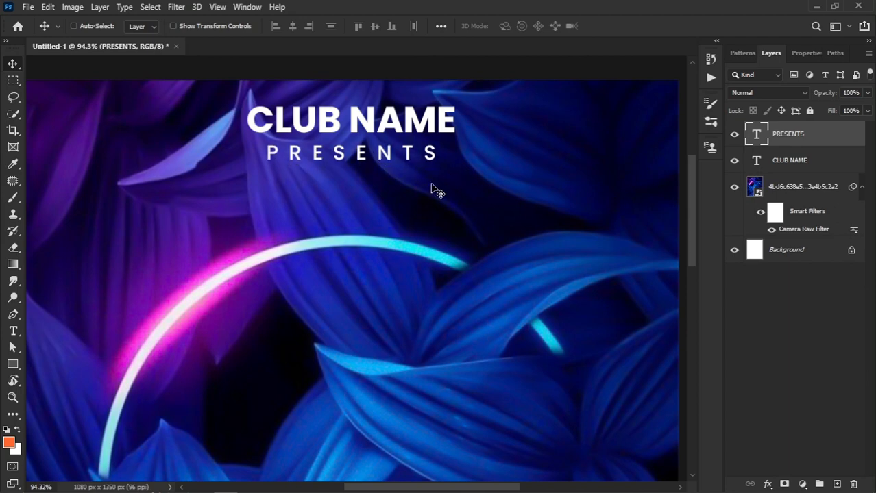
pyautogui.hotkey('ctrl', 't')
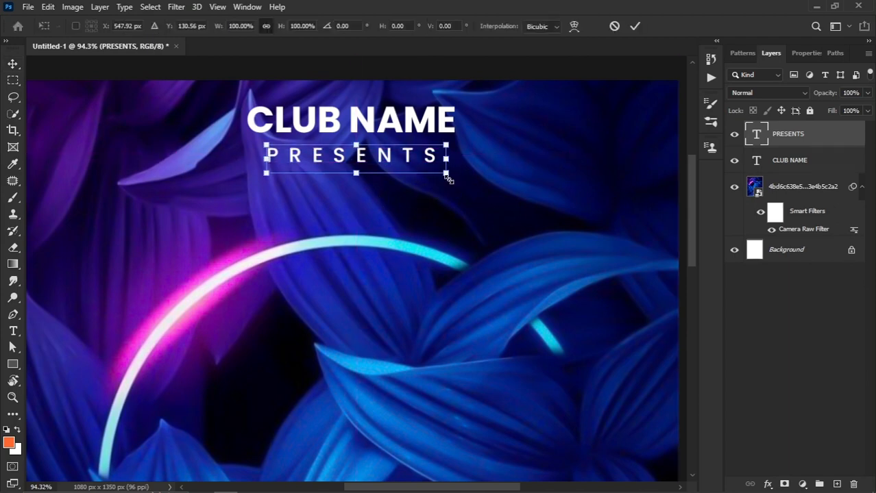
pyautogui.press('Return')
pyautogui.hotkey('ctrl', '0')
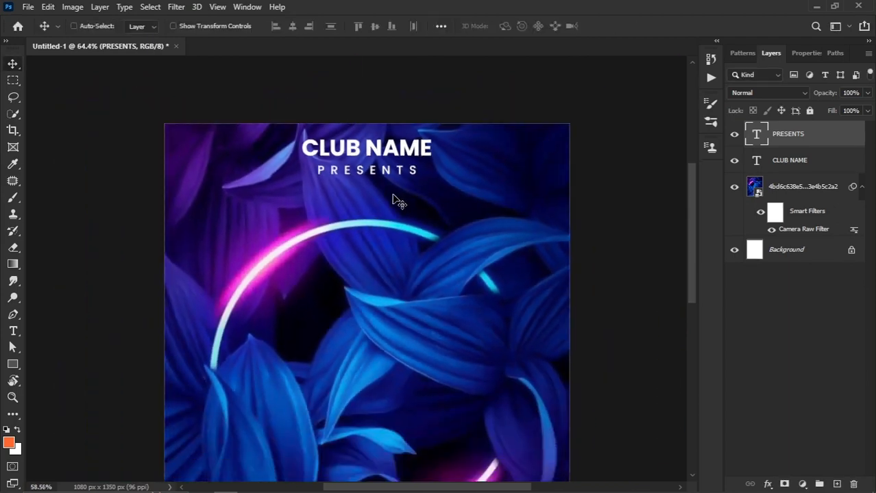
# Step: Select the neon leaf image layer and move it up so the ring sits just below the "PRESENTS" line
pyautogui.rightClick(393, 176)
pyautogui.click(409, 178)
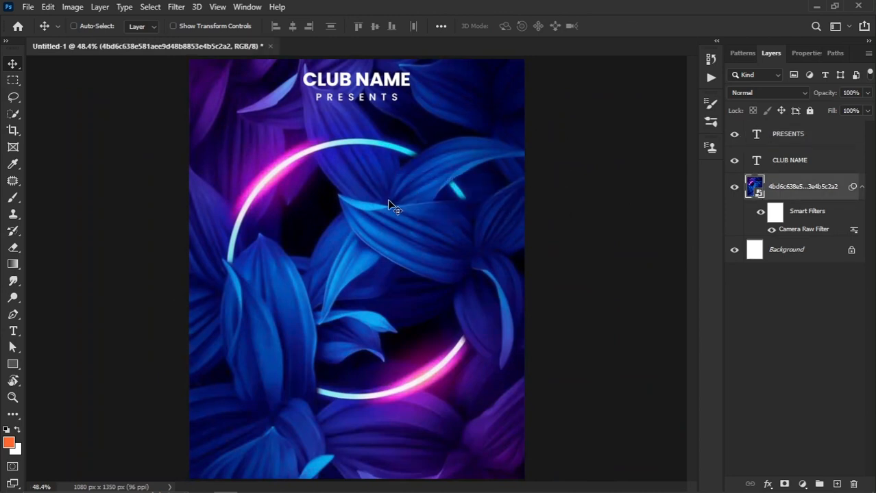
pyautogui.moveTo(387, 199); pyautogui.dragTo(388, 196)
pyautogui.hotkey('shift', 'Up')
pyautogui.hotkey('shift', 'Up')
pyautogui.hotkey('shift', 'Up')
pyautogui.hotkey('shift', 'Up')
pyautogui.hotkey('shift', 'Up')
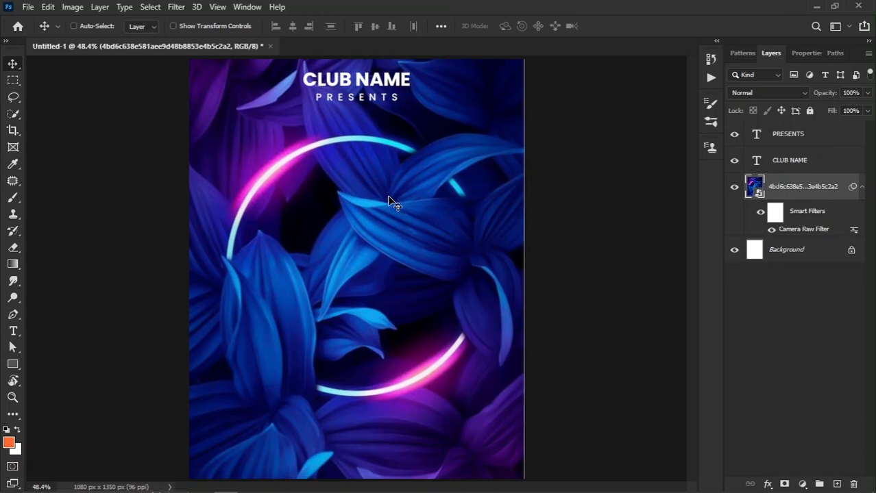
pyautogui.scroll(-1, 387, 195)
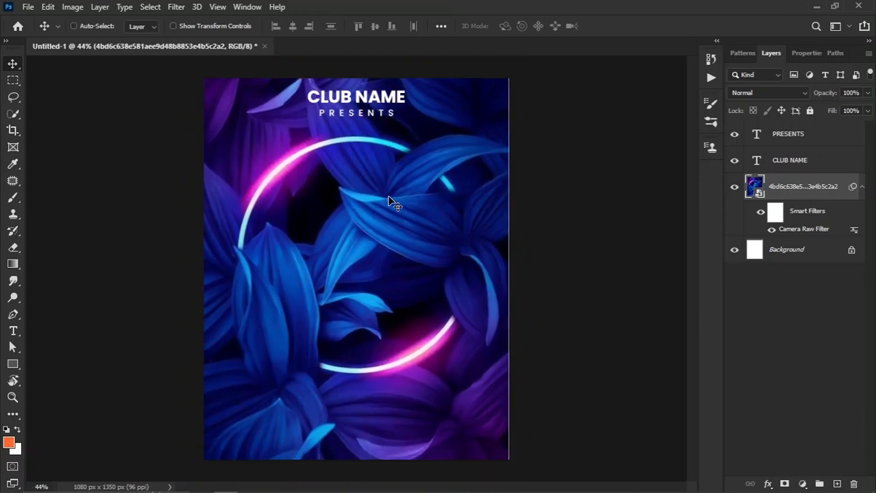
pyautogui.hotkey('shift', 'Up')
pyautogui.hotkey('shift', 'Up')
pyautogui.hotkey('shift', 'Up')
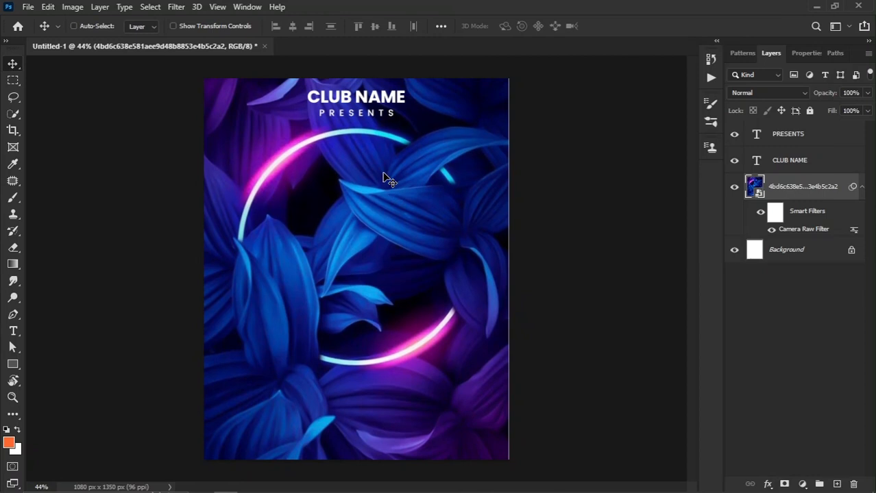
# Step: Add a new text layer reading "NEON" inside the upper part of the neon ring
pyautogui.scroll(2, 327, 157)
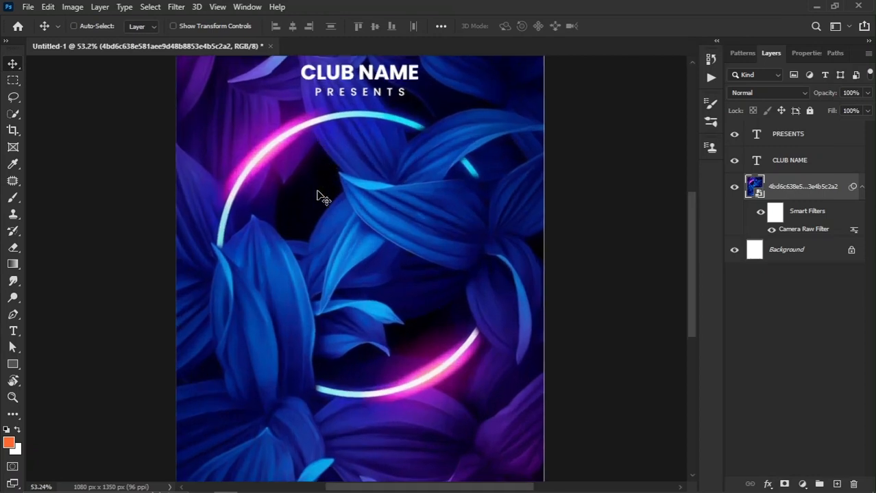
pyautogui.click(13, 331)
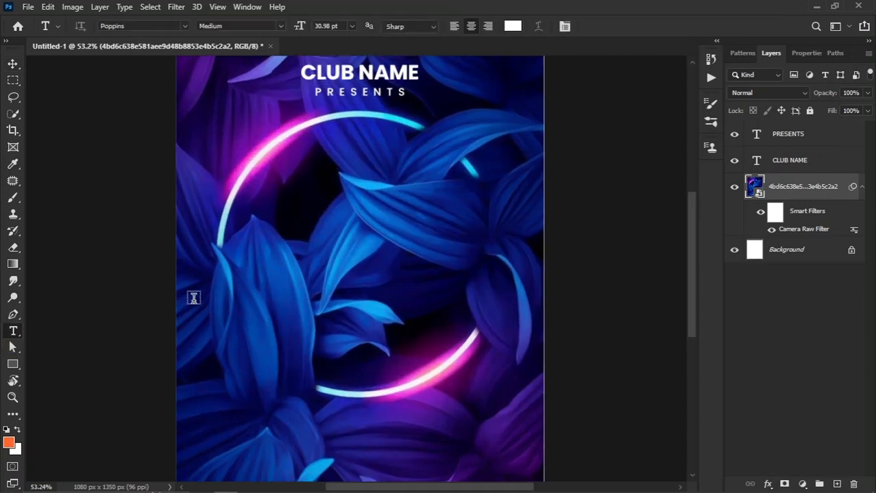
pyautogui.scroll(3, 287, 168)
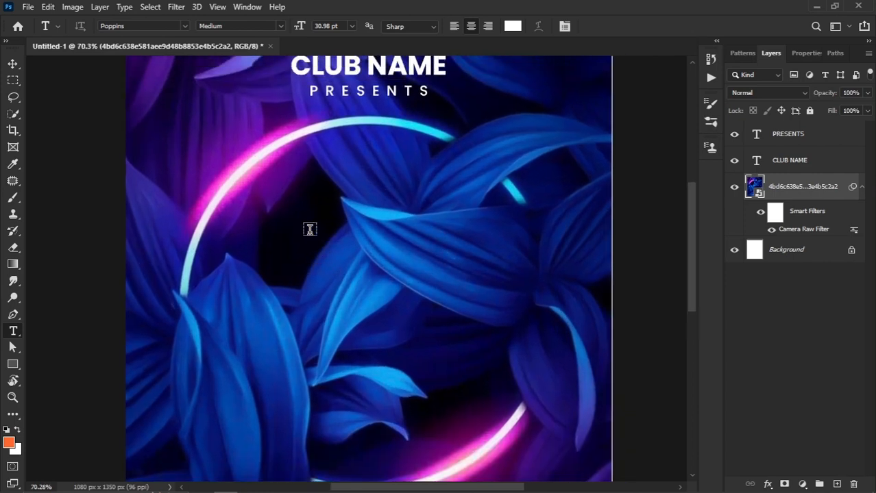
pyautogui.click(308, 228)
pyautogui.write('NEON')
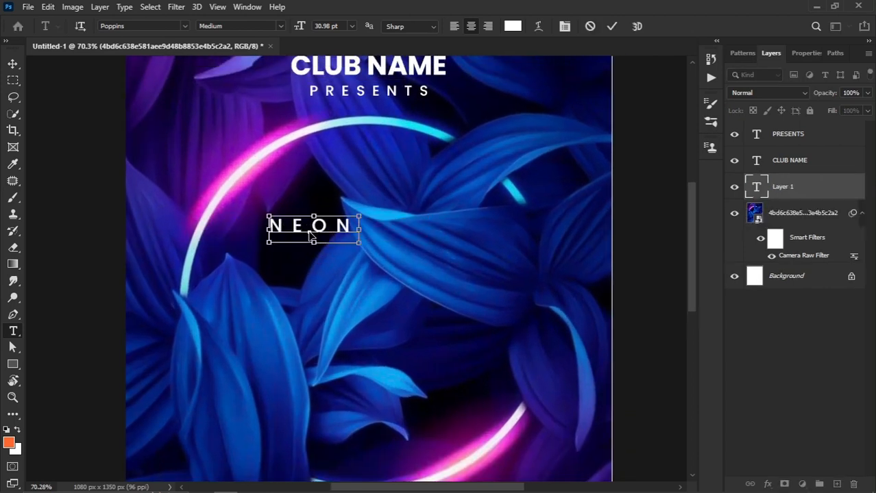
# Step: Format the "NEON" text in ADAM.CG PRO Regular with 0 tracking and a 124 pt font size
pyautogui.hotkey('ctrl', 'a')
pyautogui.click(565, 27)
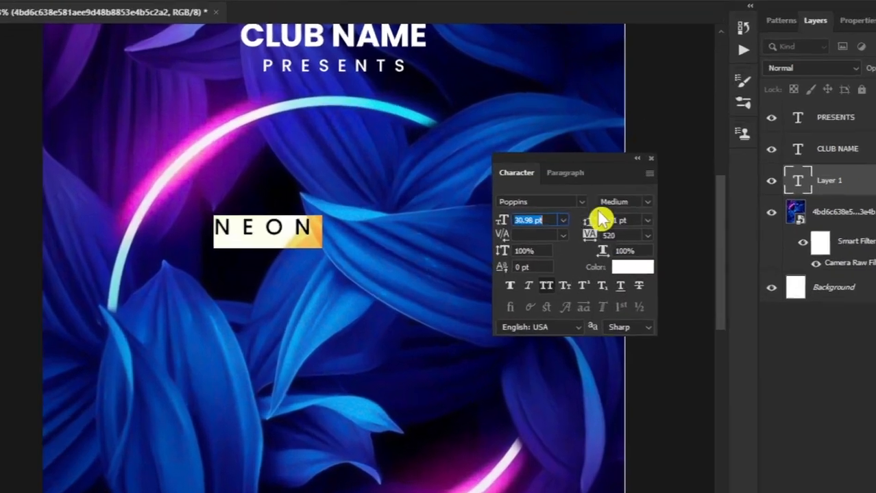
pyautogui.click(575, 207)
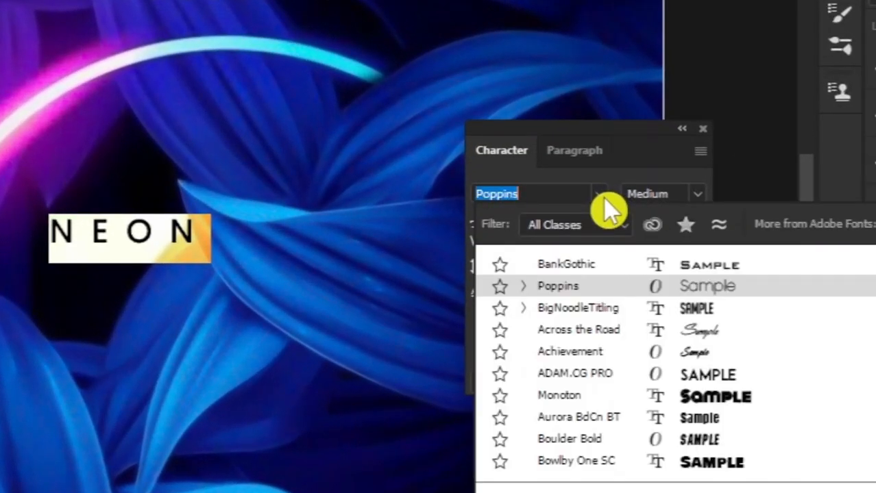
pyautogui.write('ad')
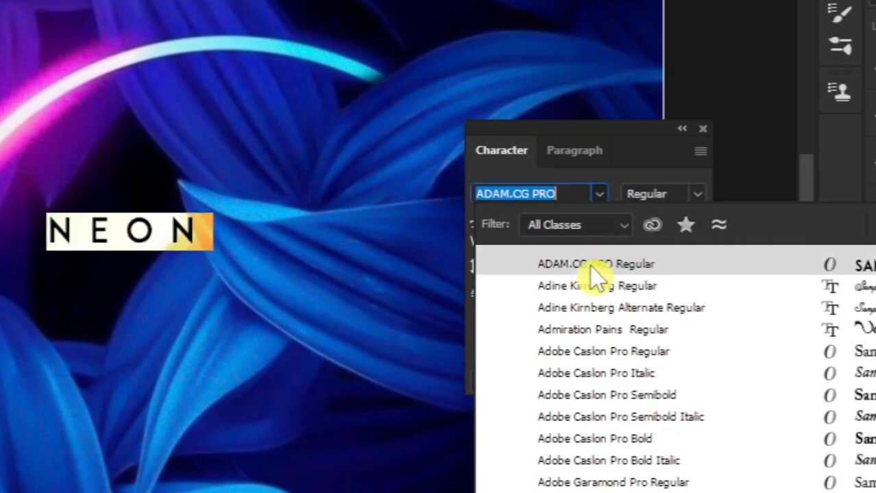
pyautogui.click(590, 264)
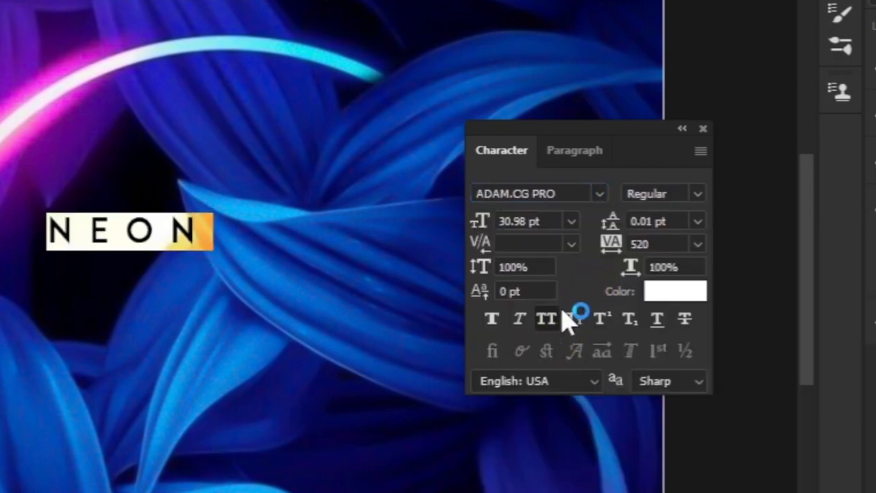
pyautogui.click(696, 244)
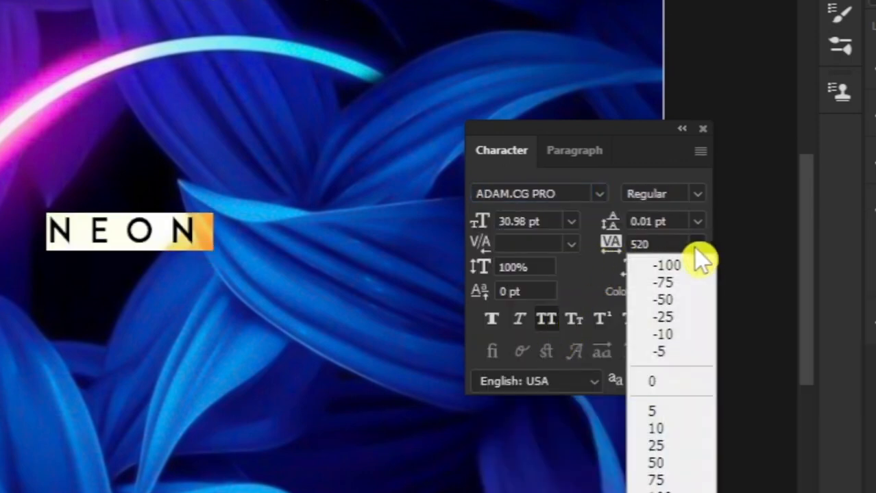
pyautogui.click(649, 378)
pyautogui.click(692, 198)
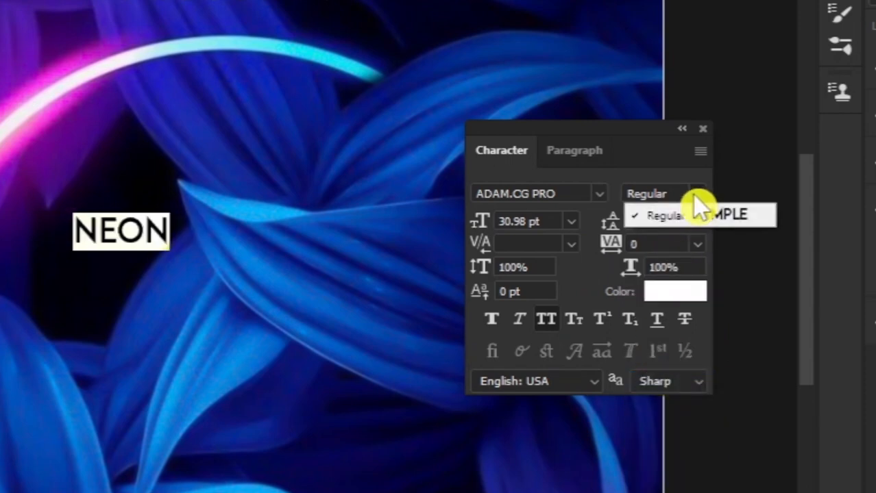
pyautogui.click(690, 202)
pyautogui.moveTo(488, 231); pyautogui.dragTo(594, 204)
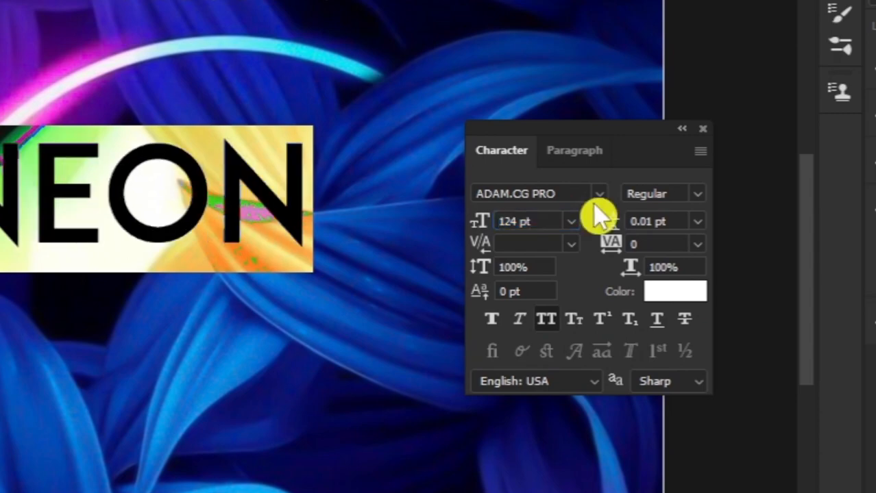
pyautogui.click(702, 129)
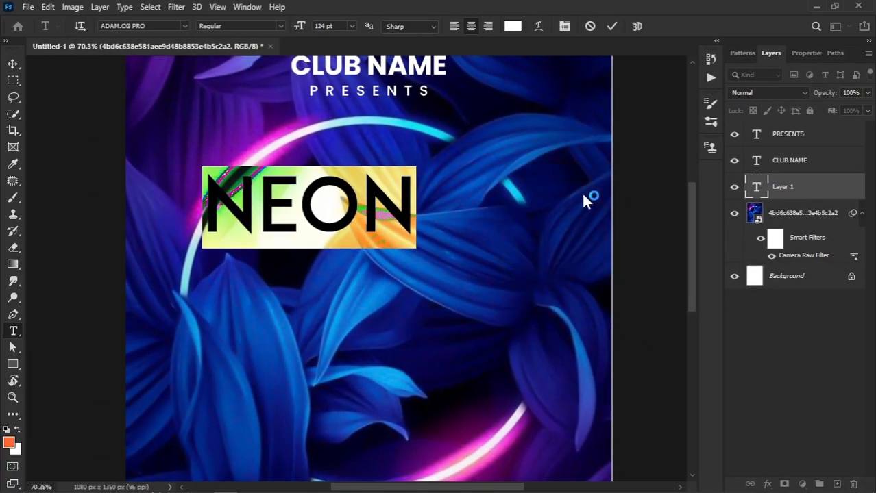
# Step: Center the "NEON" text horizontally on the canvas
pyautogui.click(13, 63)
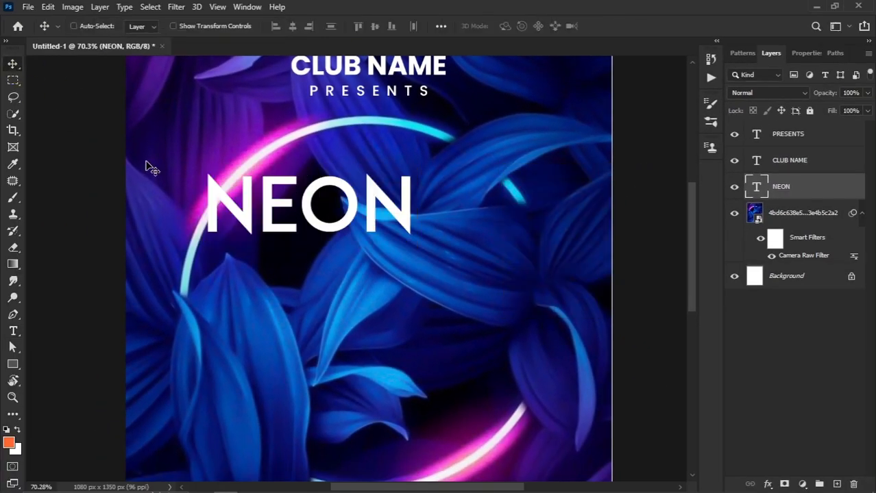
pyautogui.hotkey('ctrl', 'a')
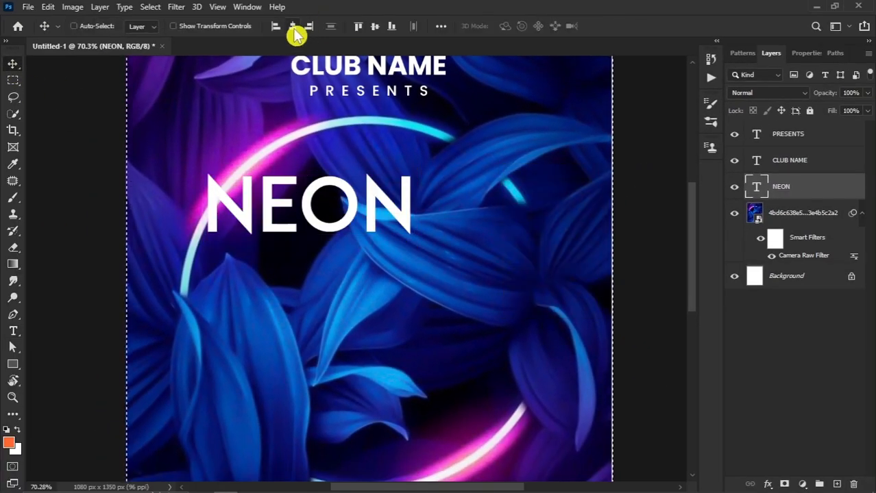
pyautogui.click(293, 26)
pyautogui.hotkey('ctrl', 'd')
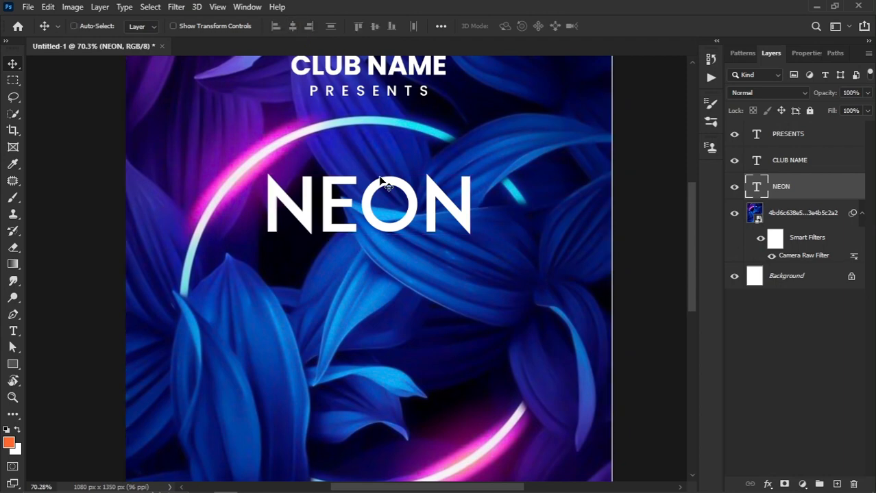
# Step: Move the "NEON" text further down inside the ring and scale it to 117.75%
pyautogui.moveTo(388, 224); pyautogui.dragTo(385, 266)
pyautogui.hotkey('ctrl', 't')
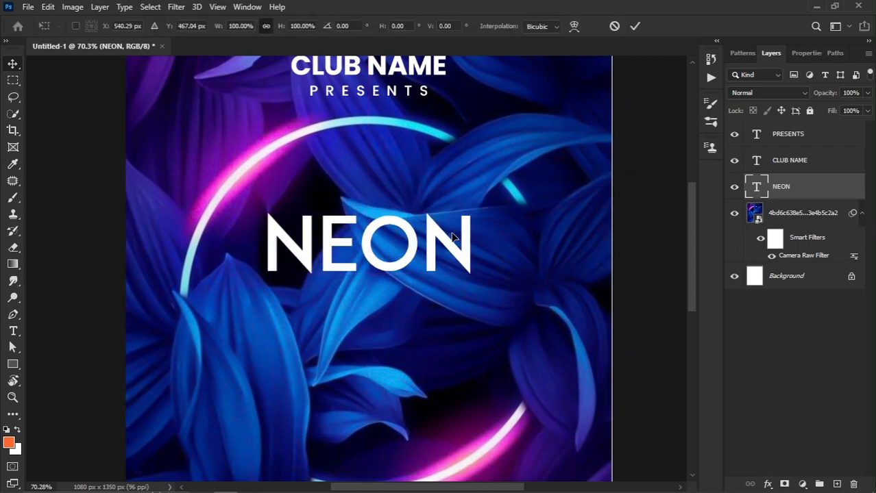
pyautogui.moveTo(472, 211); pyautogui.dragTo(493, 197)
pyautogui.press('Return')
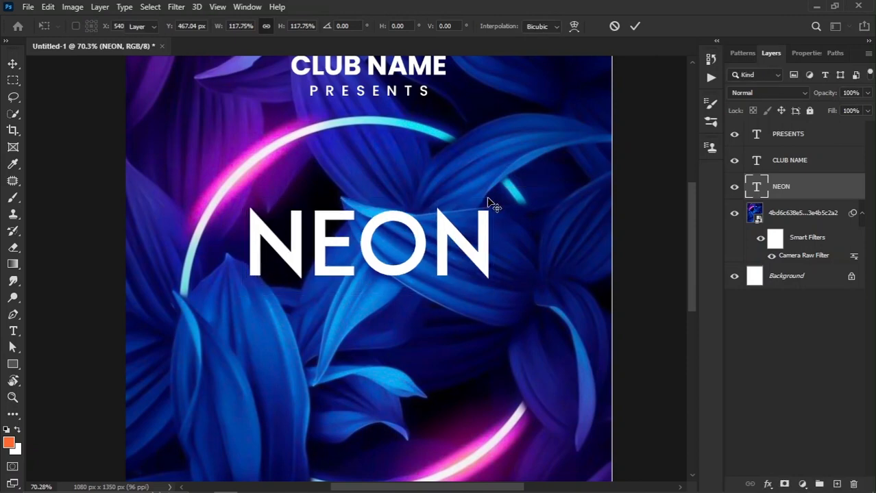
# Step: Open the "NEON" layer's blending options and enable Outer Glow, leaving Bevel & Emboss off
pyautogui.rightClick(818, 193)
pyautogui.click(709, 23)
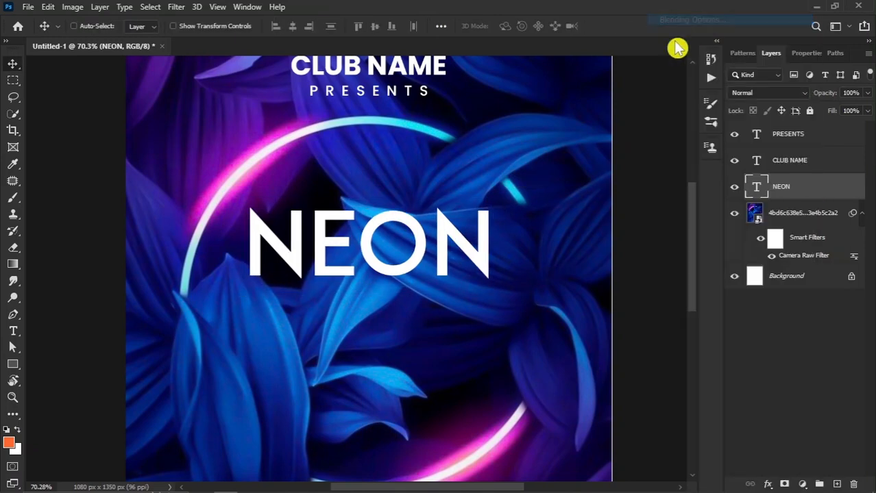
pyautogui.moveTo(482, 139); pyautogui.dragTo(535, 141)
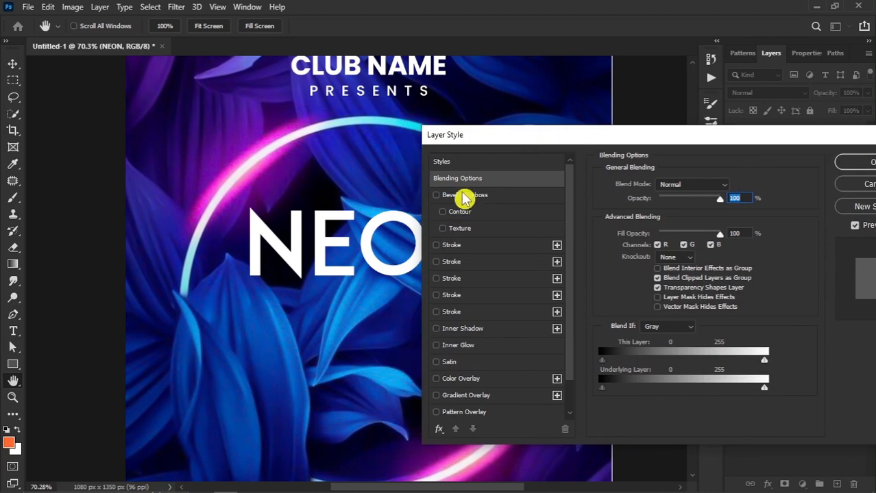
pyautogui.click(459, 197)
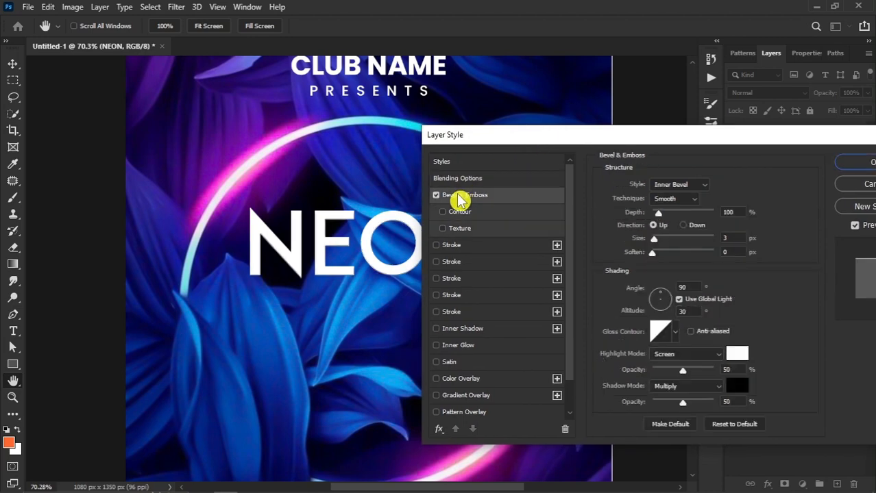
pyautogui.click(437, 196)
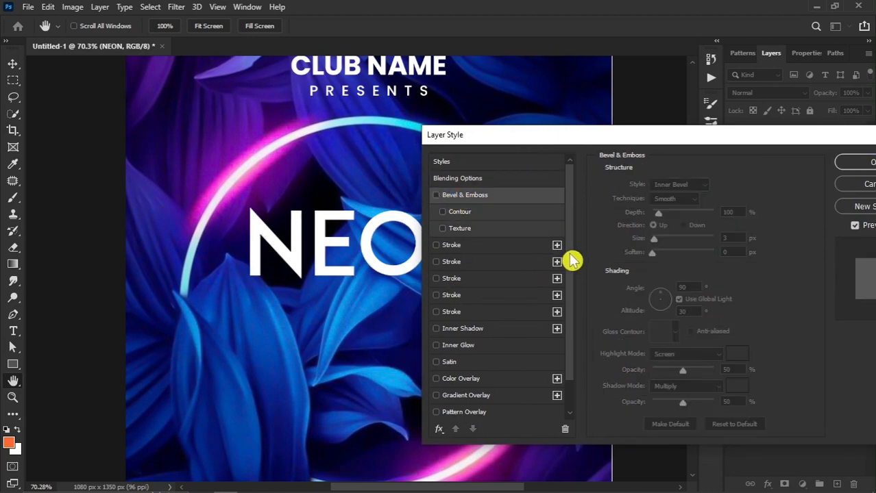
pyautogui.moveTo(572, 257); pyautogui.dragTo(573, 298)
pyautogui.click(473, 396)
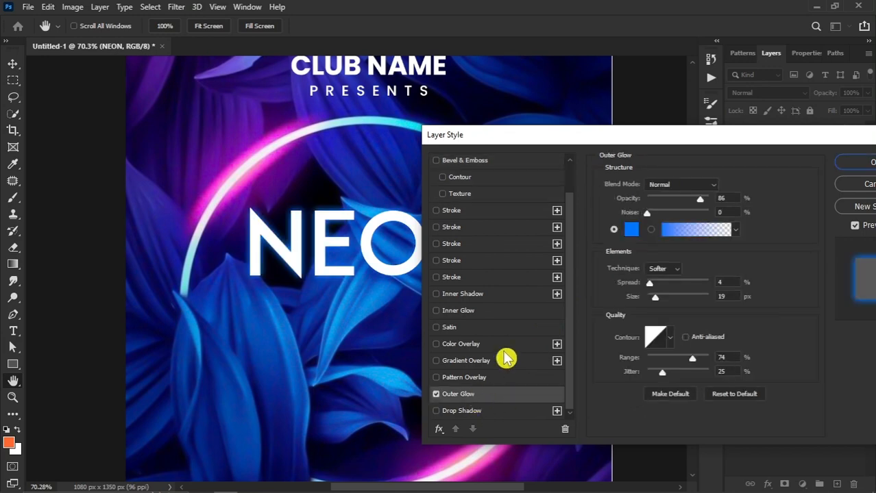
# Step: Set the outer glow color to magenta ff00f6
pyautogui.click(629, 231)
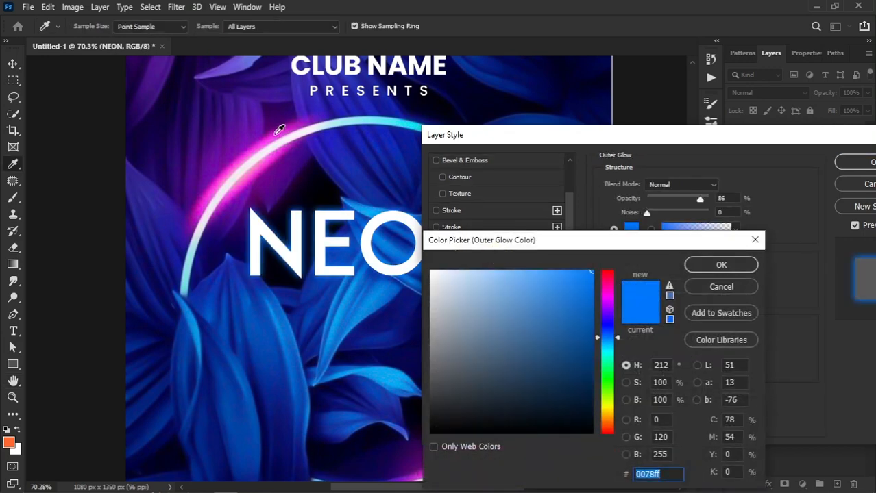
pyautogui.click(280, 130)
pyautogui.write('ff00f6')
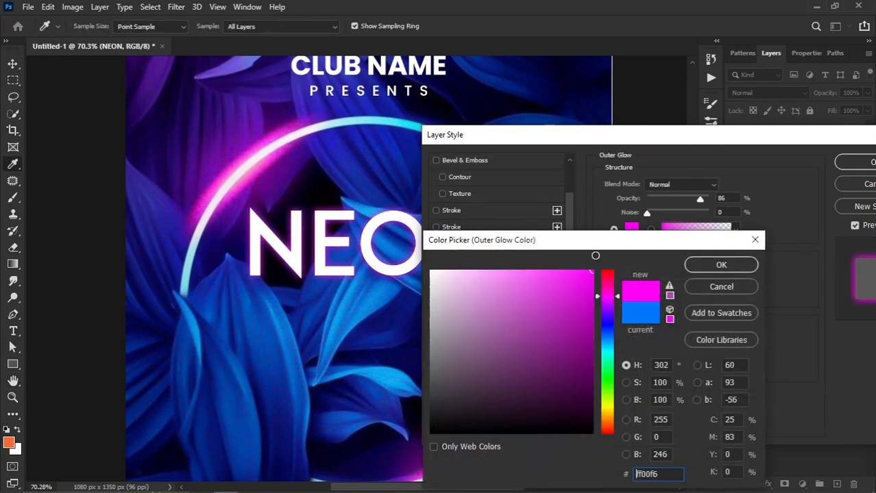
pyautogui.click(715, 268)
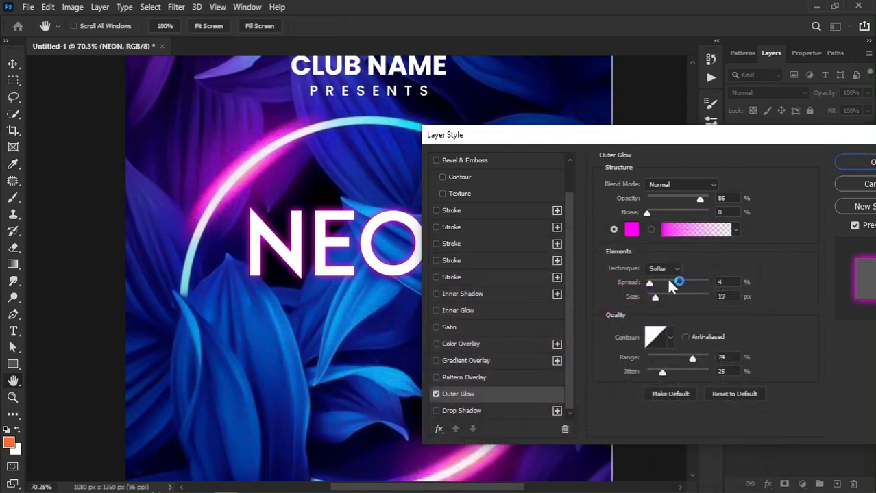
# Step: Set the outer glow to Screen blend mode with 100% opacity, 18% spread and 26 px size
pyautogui.click(685, 184)
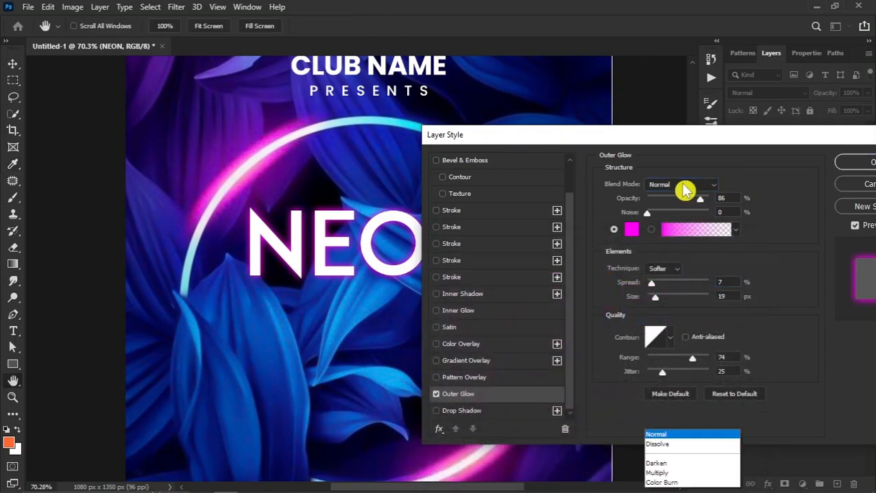
pyautogui.click(657, 280)
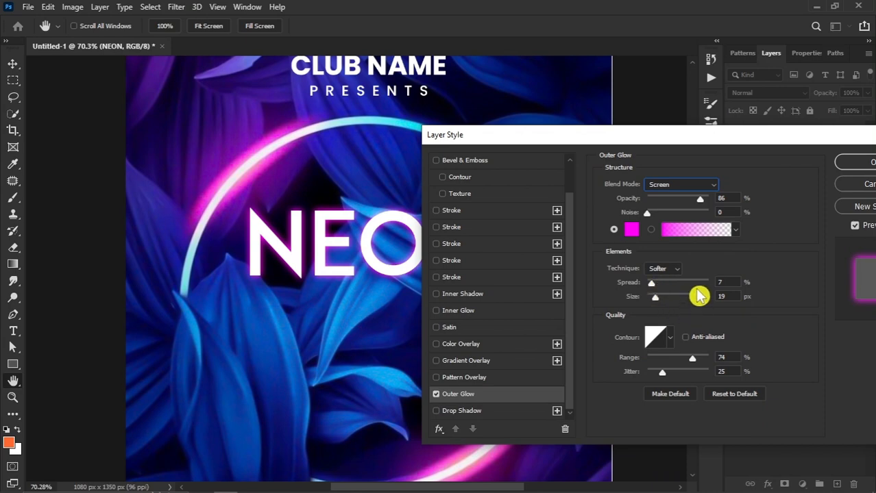
pyautogui.moveTo(670, 289)
pyautogui.mouseDown()
pyautogui.moveTo(652, 285)
pyautogui.moveTo(659, 299)
pyautogui.mouseUp()
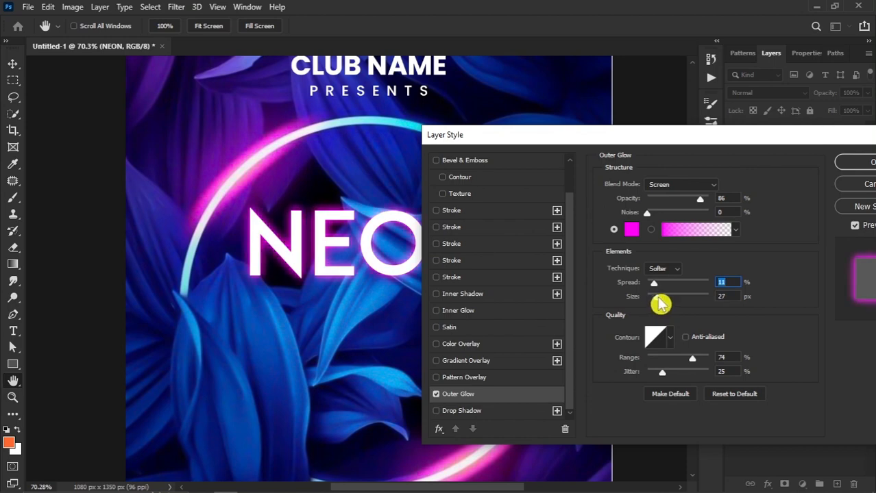
pyautogui.click(719, 296)
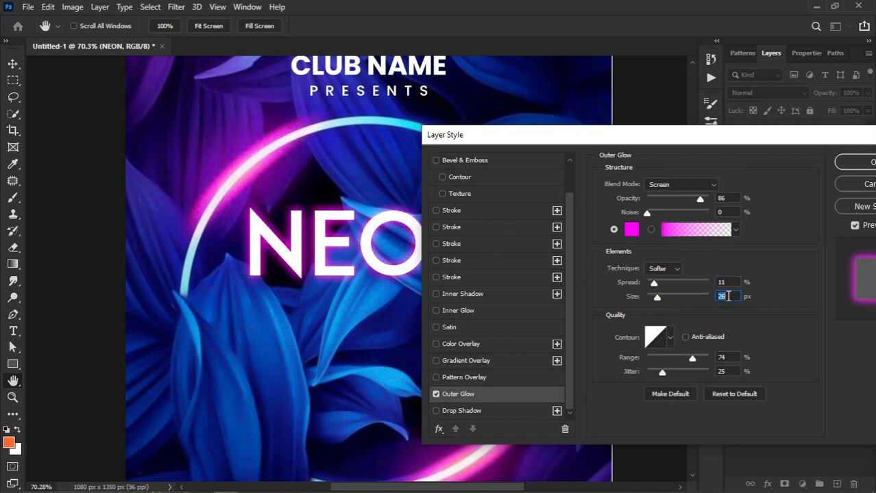
pyautogui.moveTo(699, 200); pyautogui.dragTo(719, 199)
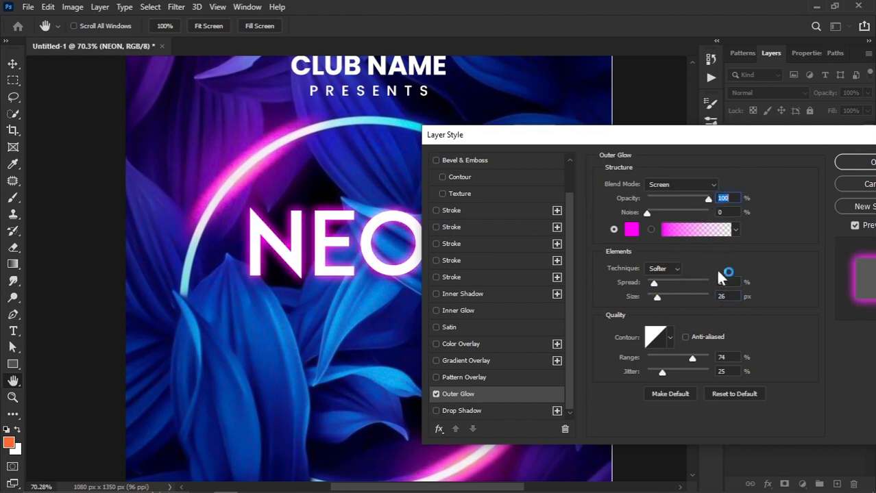
pyautogui.scroll(-2, 725, 281)
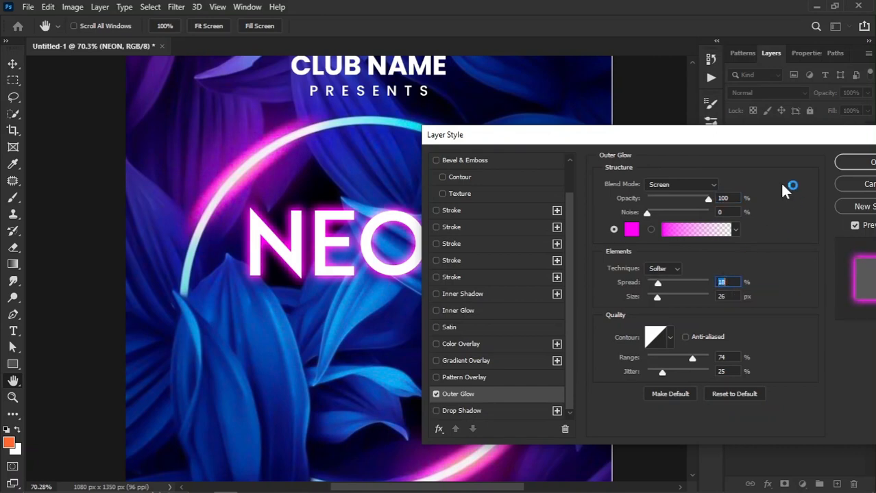
# Step: Reduce the outer glow size to 23 px and apply the layer style
pyautogui.moveTo(686, 135); pyautogui.dragTo(587, 205)
pyautogui.moveTo(488, 226); pyautogui.dragTo(579, 120)
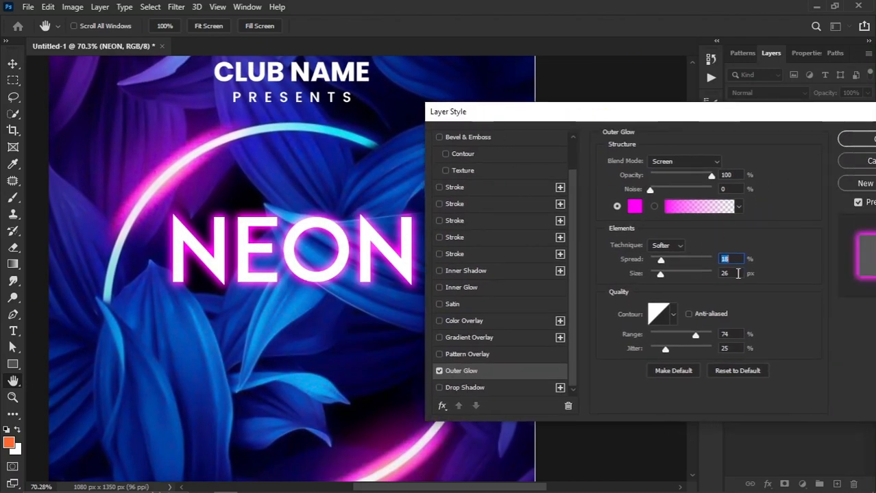
pyautogui.press('Tab')
pyautogui.press('Down')
pyautogui.press('Down')
pyautogui.press('Down')
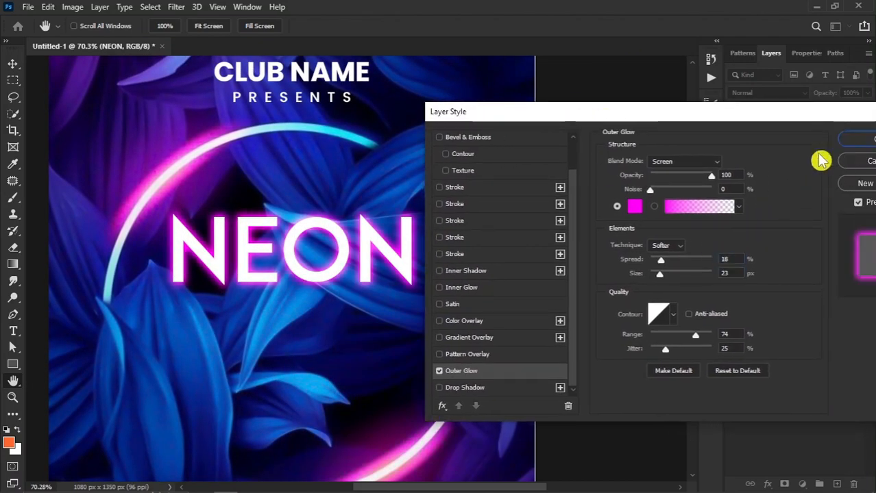
pyautogui.click(856, 139)
pyautogui.scroll(-3, 463, 280)
pyautogui.scroll(2, 392, 178)
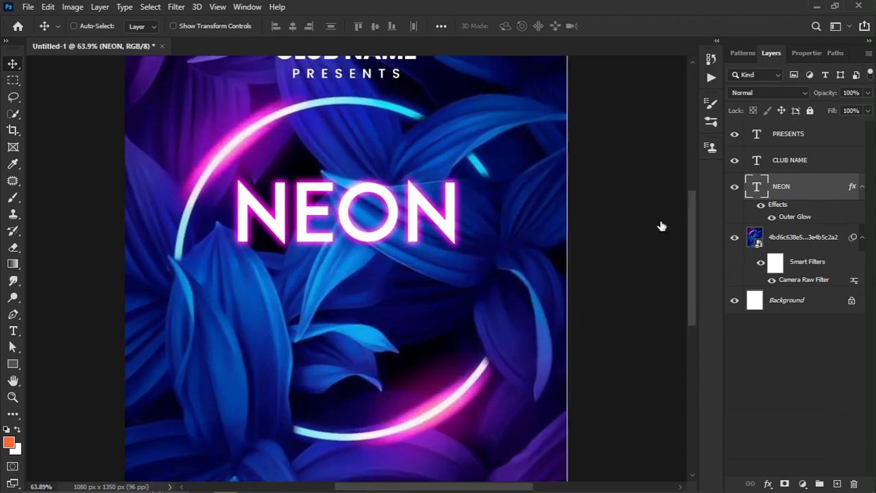
# Step: Add a pink ff00a9 stroke to the "NEON" text and thin it to 2 px
pyautogui.moveTo(530, 115); pyautogui.dragTo(591, 141)
pyautogui.click(469, 231)
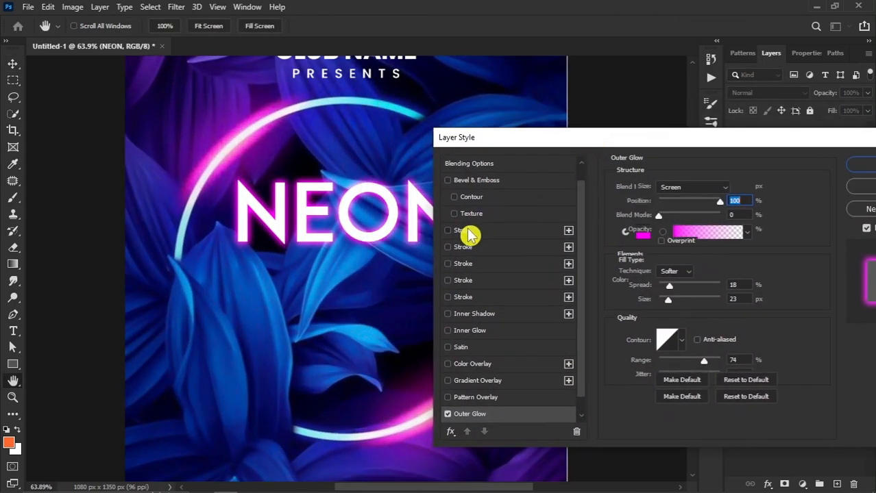
pyautogui.click(642, 280)
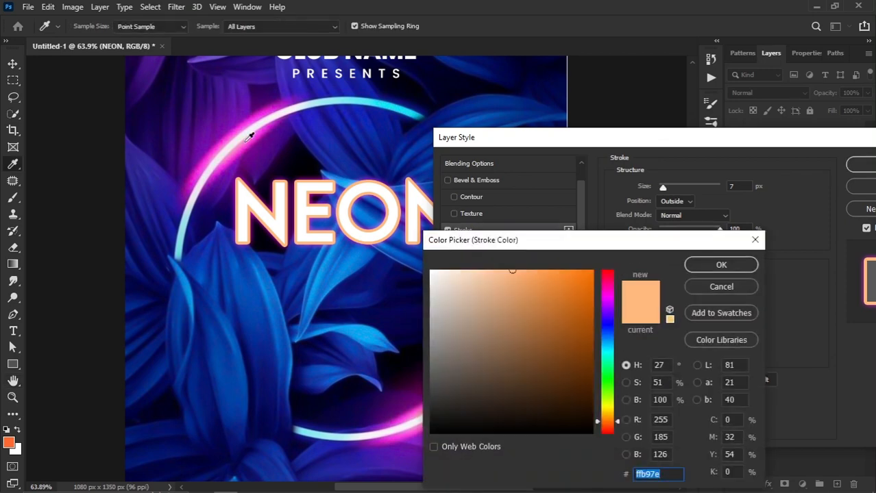
pyautogui.click(250, 137)
pyautogui.moveTo(561, 274); pyautogui.dragTo(593, 270)
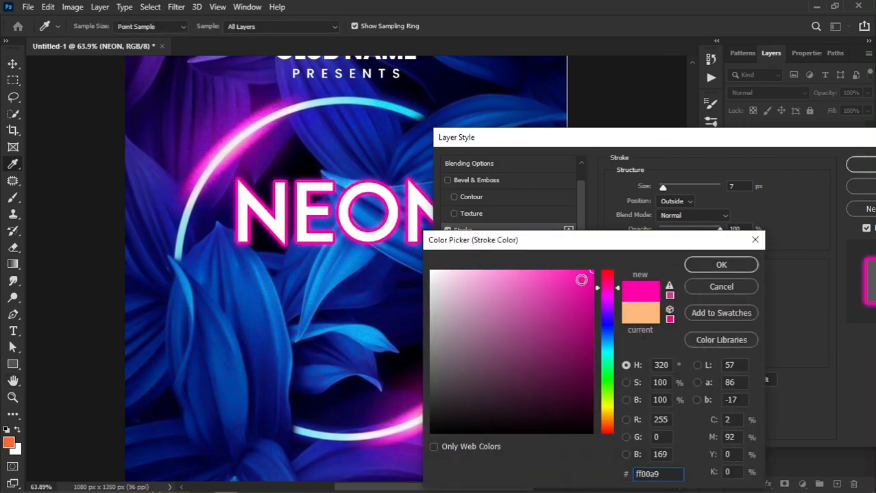
pyautogui.click(721, 265)
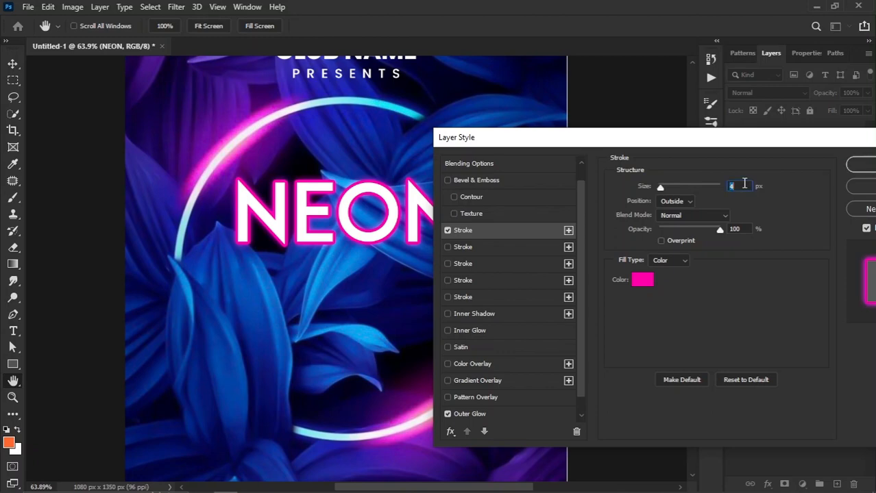
pyautogui.press('Down')
pyautogui.press('Down')
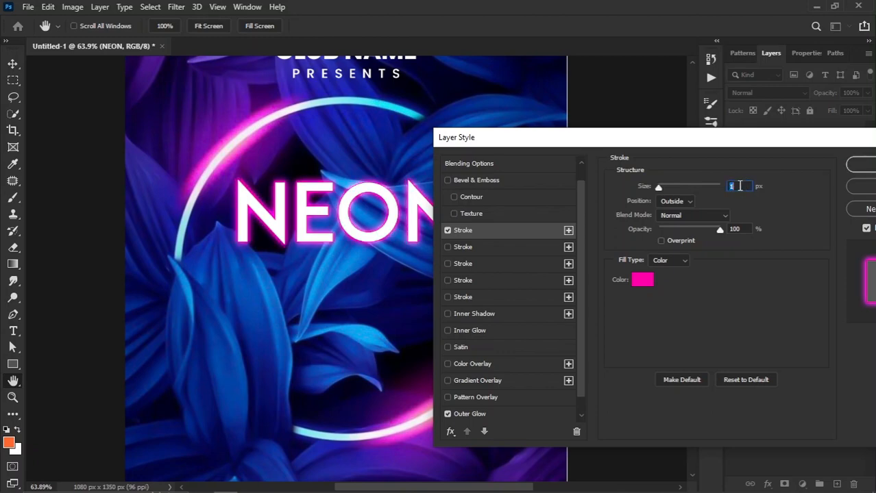
# Step: Set the "NEON" outer glow spread to 23% and size to 22 px, and apply the layer style
pyautogui.moveTo(620, 141); pyautogui.dragTo(579, 140)
pyautogui.click(463, 413)
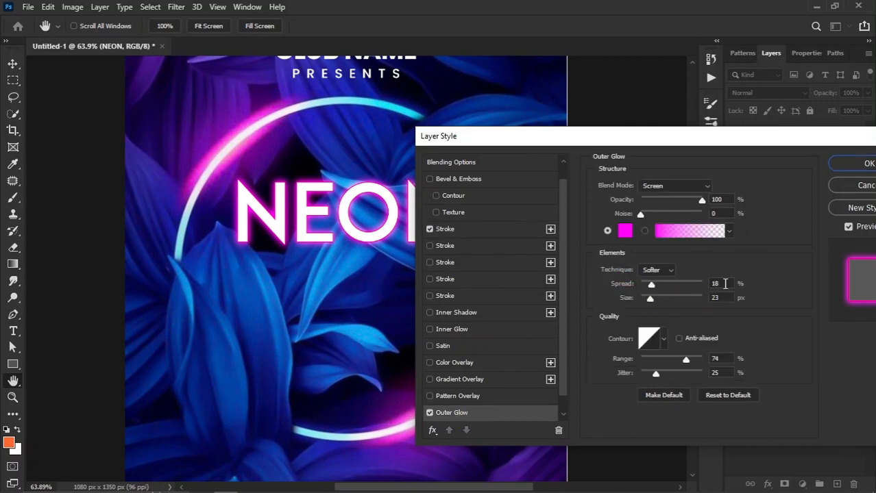
pyautogui.press('Up')
pyautogui.press('Up')
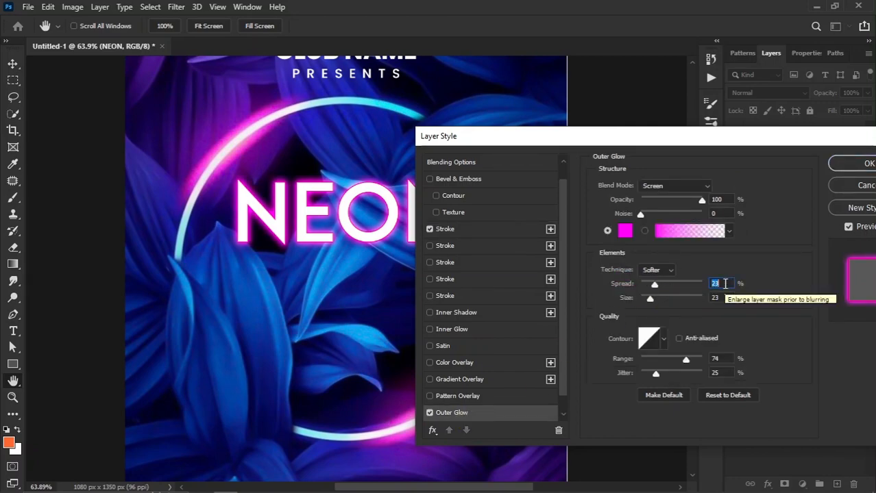
pyautogui.click(722, 296)
pyautogui.press('Down')
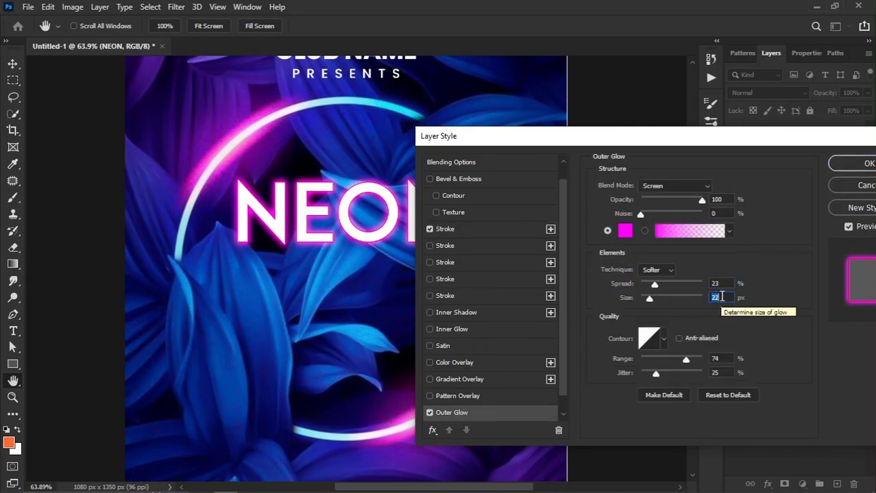
pyautogui.click(839, 165)
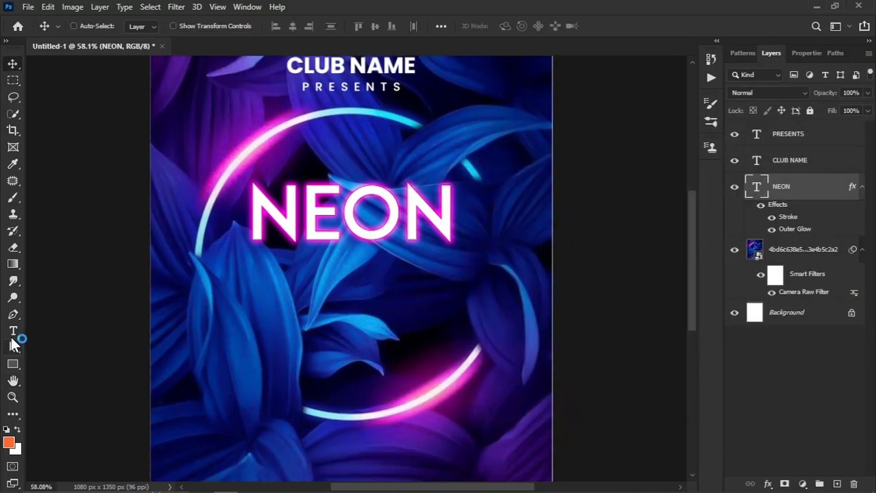
# Step: Add the text "PARTY" just below the "NEON" title
pyautogui.click(13, 336)
pyautogui.click(313, 295)
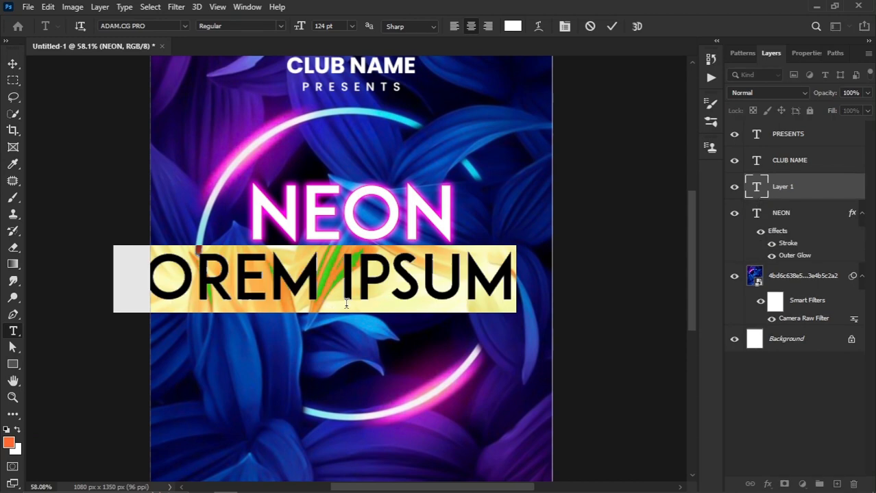
pyautogui.scroll(-1, 339, 301)
pyautogui.write('PARTY')
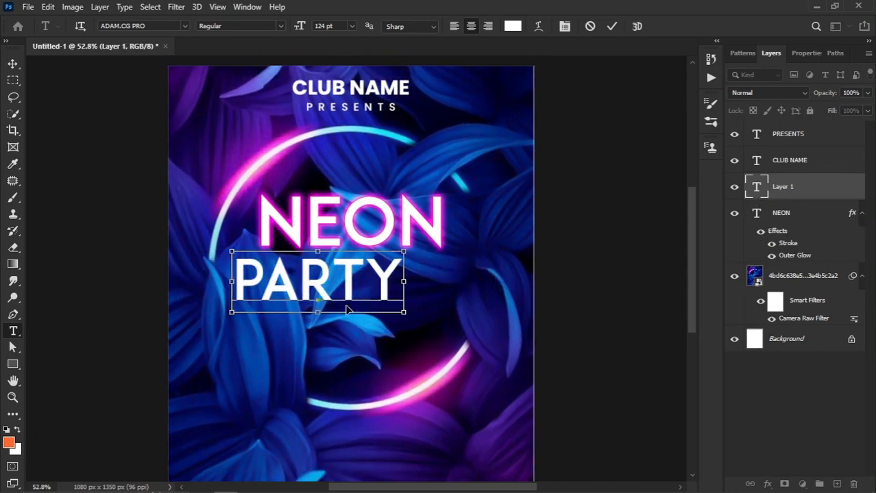
# Step: Change the font of the "PARTY" text to Monoton Regular and commit the text
pyautogui.doubleClick(346, 301)
pyautogui.scroll(6, 344, 300)
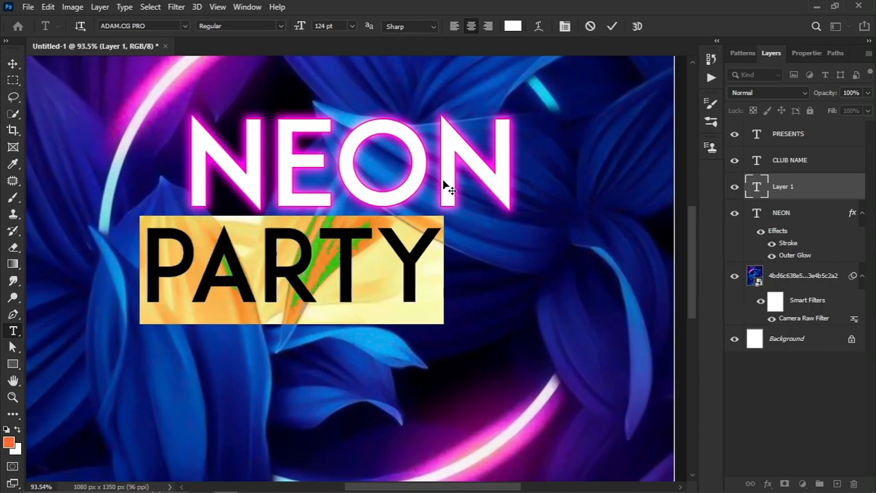
pyautogui.click(564, 26)
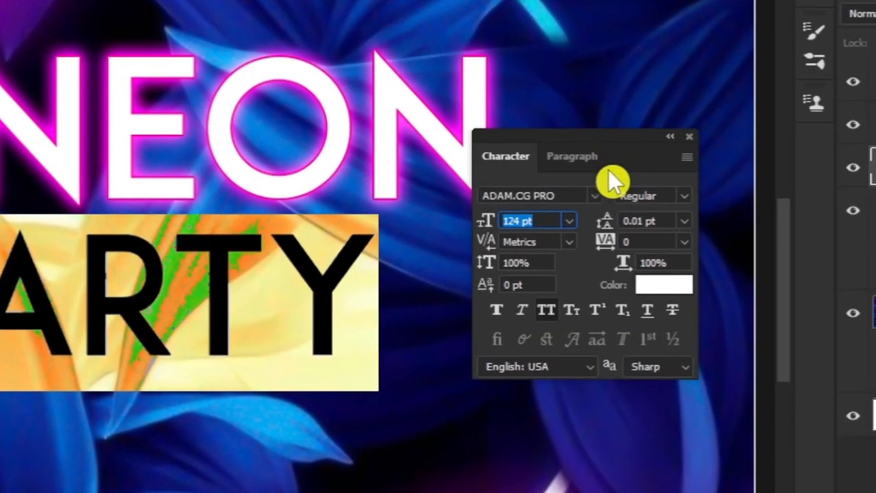
pyautogui.click(594, 195)
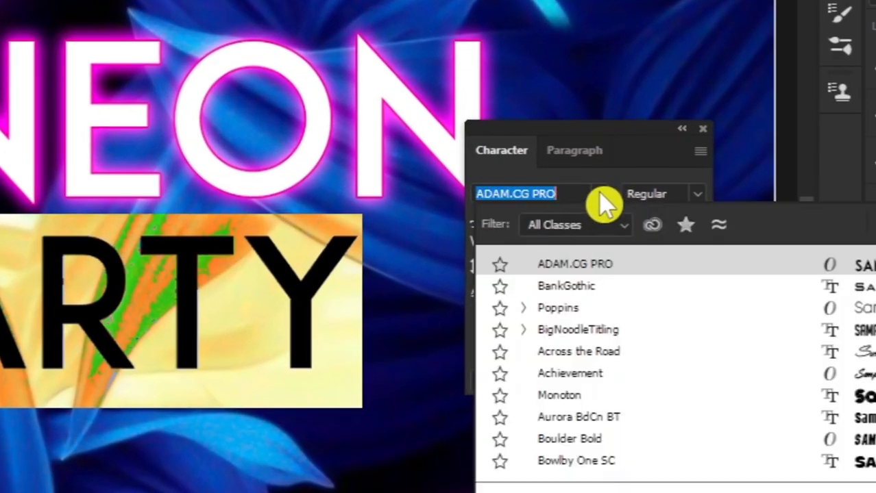
pyautogui.write('mono')
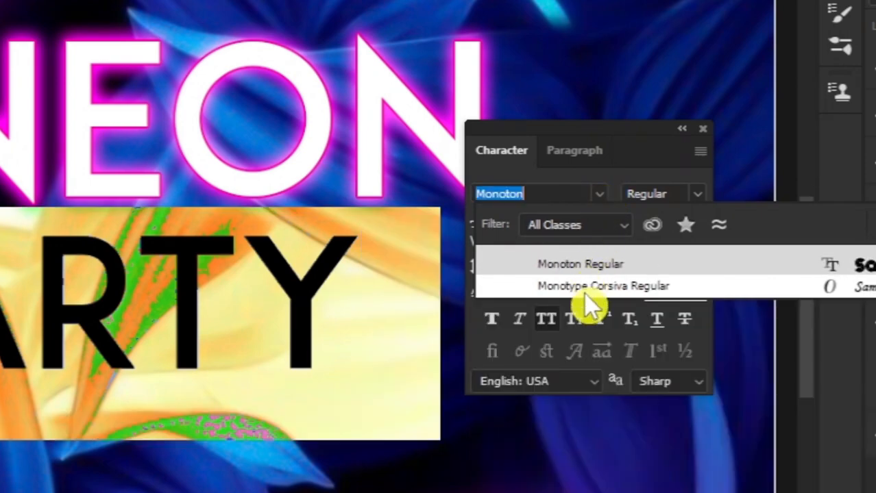
pyautogui.click(601, 264)
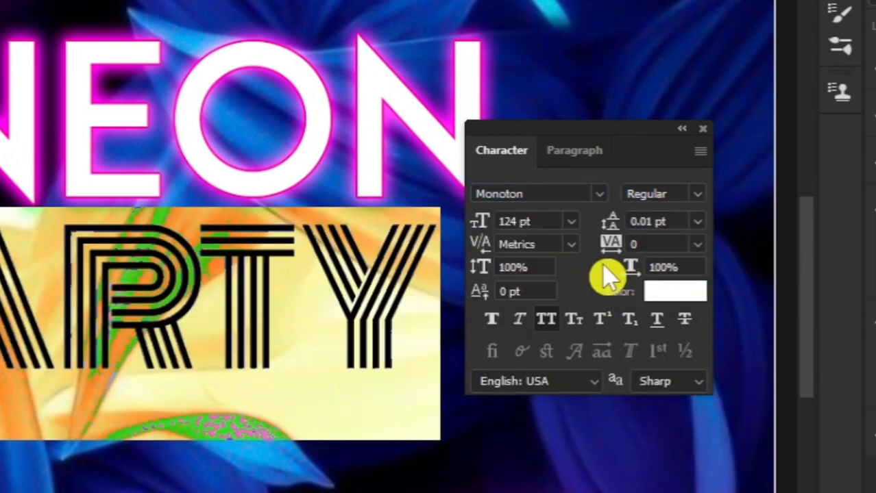
pyautogui.click(702, 128)
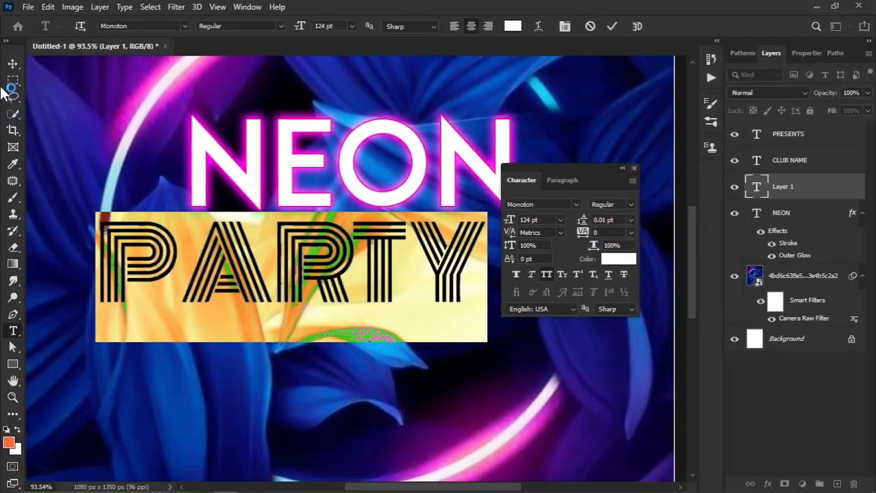
pyautogui.click(12, 65)
# Step: Add a 4 px pink outside stroke to the "PARTY" layer
pyautogui.rightClick(796, 181)
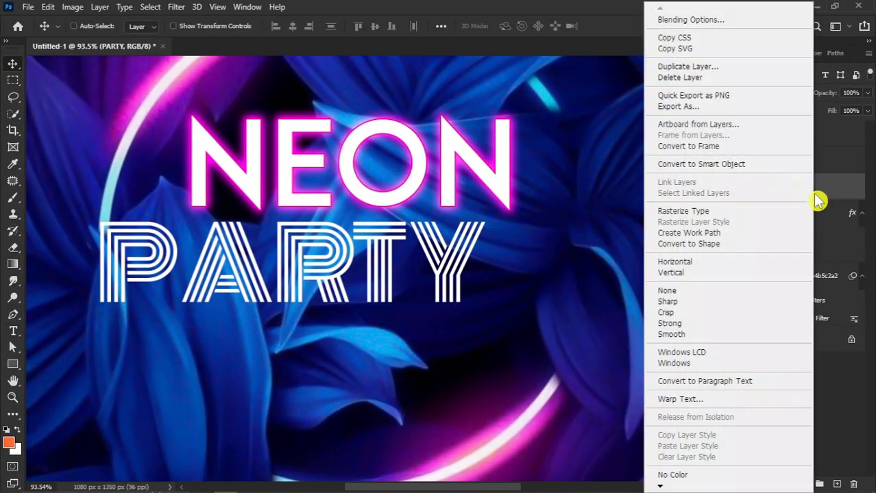
pyautogui.click(694, 17)
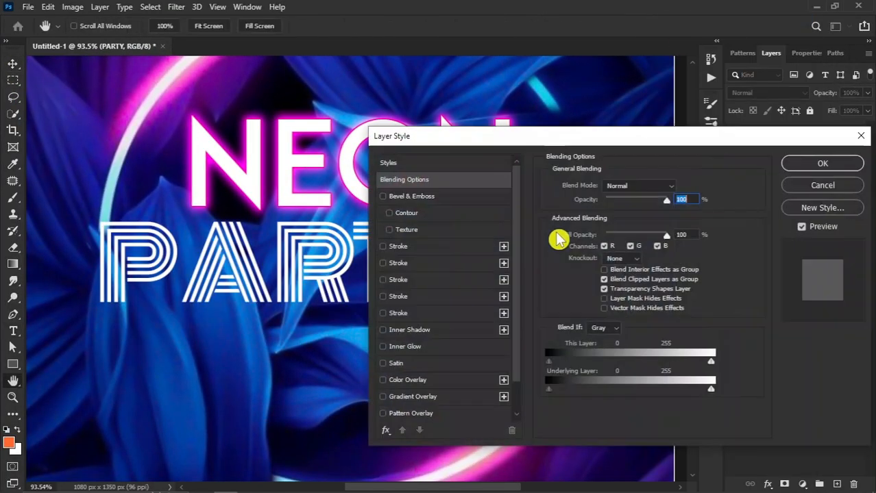
pyautogui.click(412, 248)
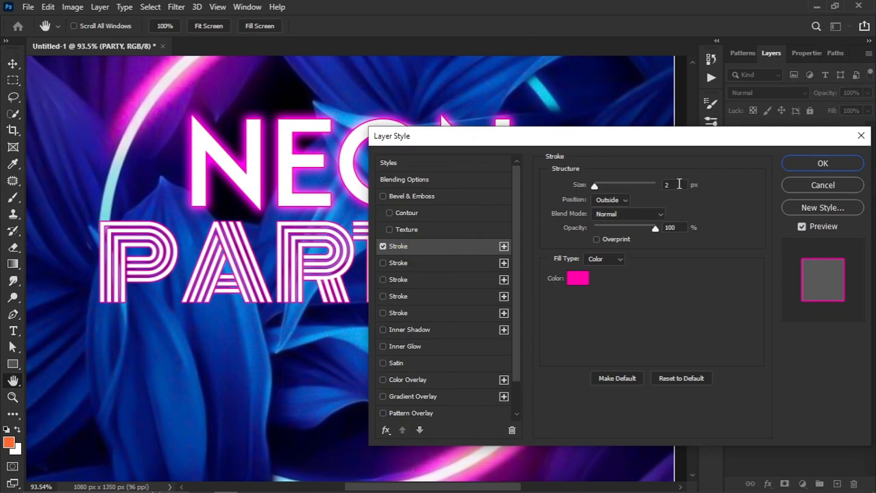
pyautogui.click(678, 184)
pyautogui.press('Up')
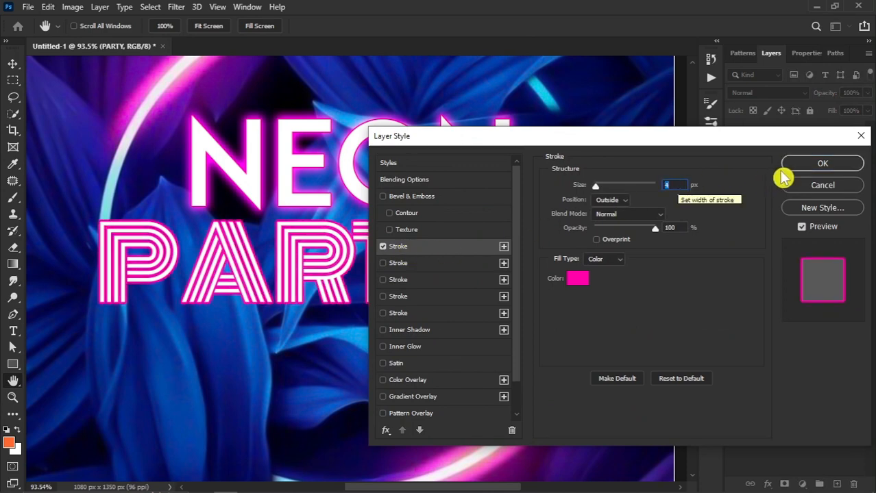
pyautogui.click(808, 166)
# Step: Center the "PARTY" text horizontally on the canvas
pyautogui.hotkey('ctrl', 'a')
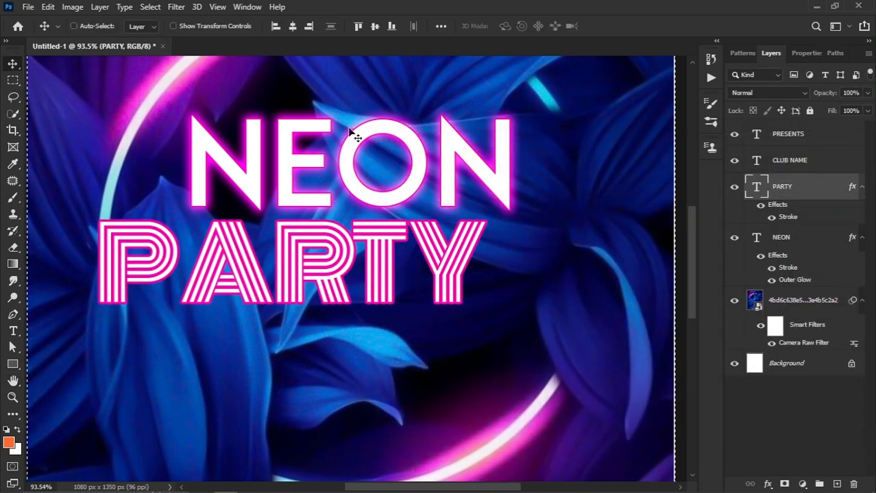
pyautogui.click(291, 28)
pyautogui.hotkey('ctrl', 'd')
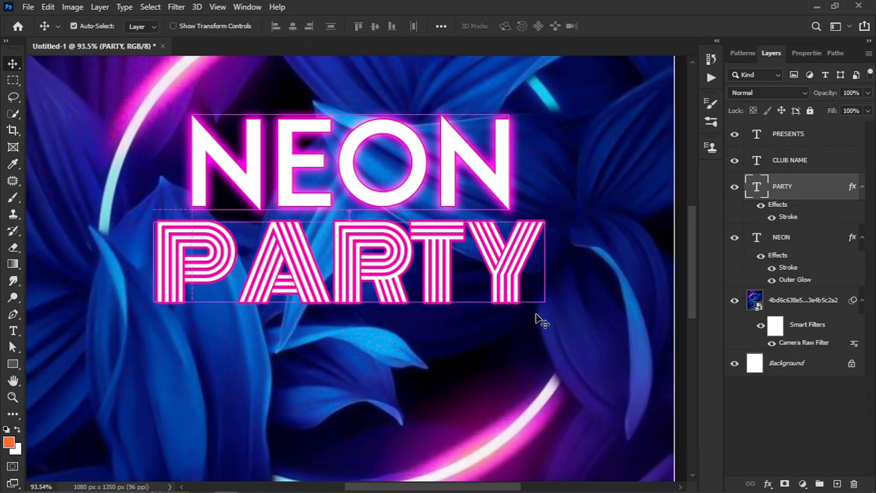
# Step: Scale the "PARTY" text to 83.63% so its width matches the "NEON" title
pyautogui.hotkey('ctrl', 't')
pyautogui.moveTo(544, 278); pyautogui.dragTo(512, 268)
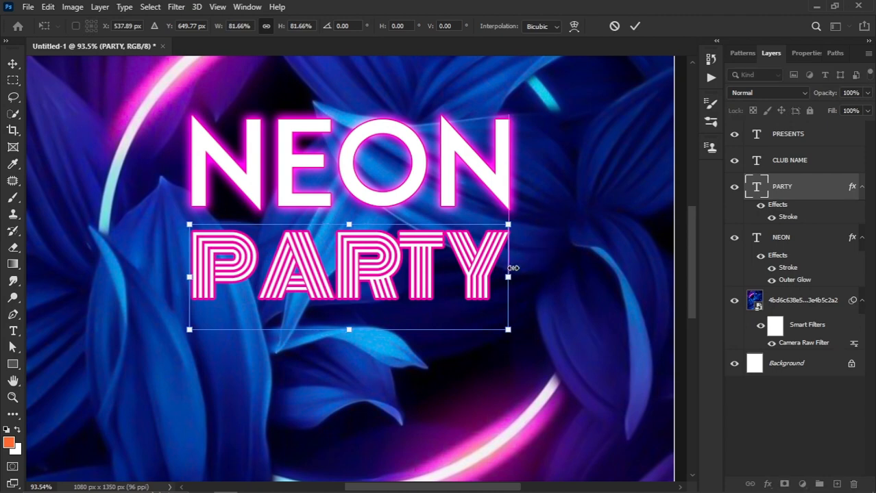
pyautogui.moveTo(510, 225); pyautogui.dragTo(514, 224)
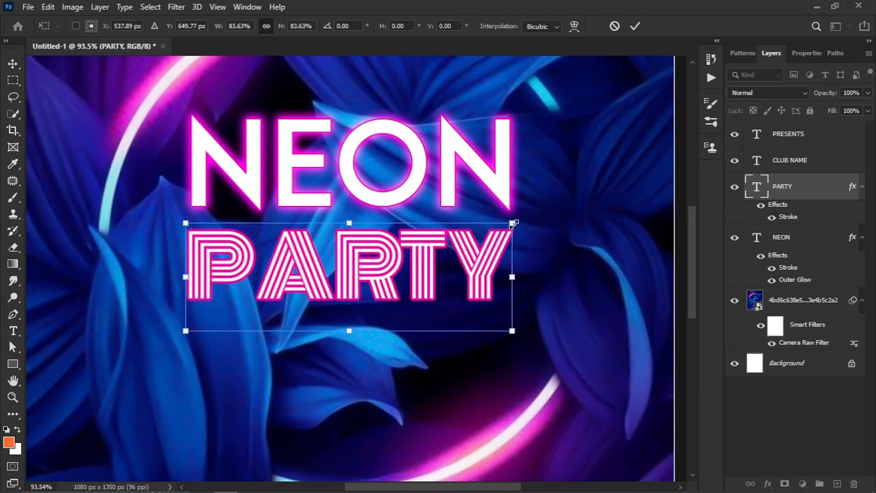
pyautogui.press('Return')
# Step: Nudge the "PARTY" text slightly upward, closer to the "NEON" title
pyautogui.press('Up')
pyautogui.press('Up')
pyautogui.press('Up')
pyautogui.press('Up')
pyautogui.press('Up')
pyautogui.press('Up')
pyautogui.press('Up')
pyautogui.press('Up')
pyautogui.press('Up')
pyautogui.press('Up')
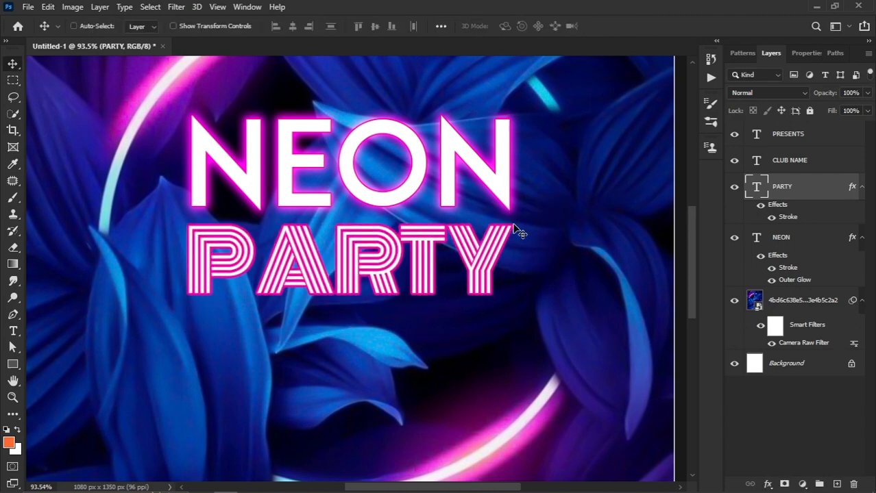
# Step: Move the "PARTY" text a few more pixels up to tighten the gap beneath "NEON"
pyautogui.press('Up')
pyautogui.press('Up')
pyautogui.press('Up')
pyautogui.press('Up')
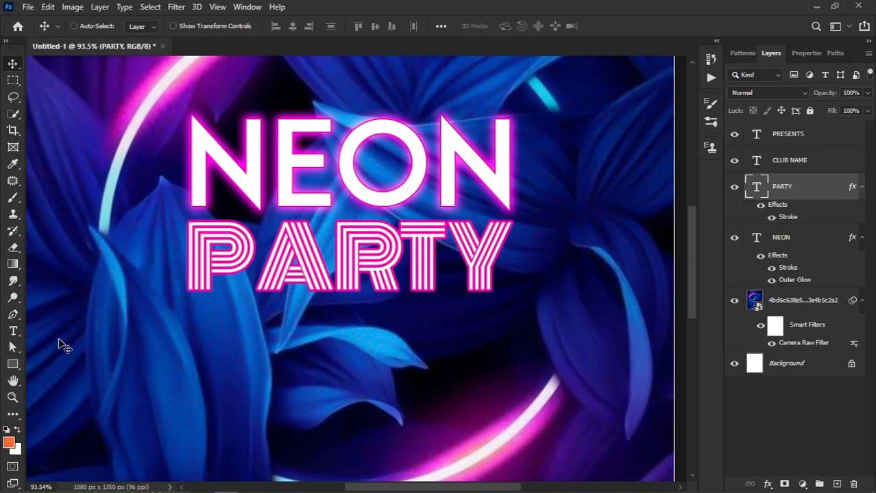
# Step: Add a new text layer reading "NIGHT" just below the "PARTY" text
pyautogui.click(12, 331)
pyautogui.click(312, 355)
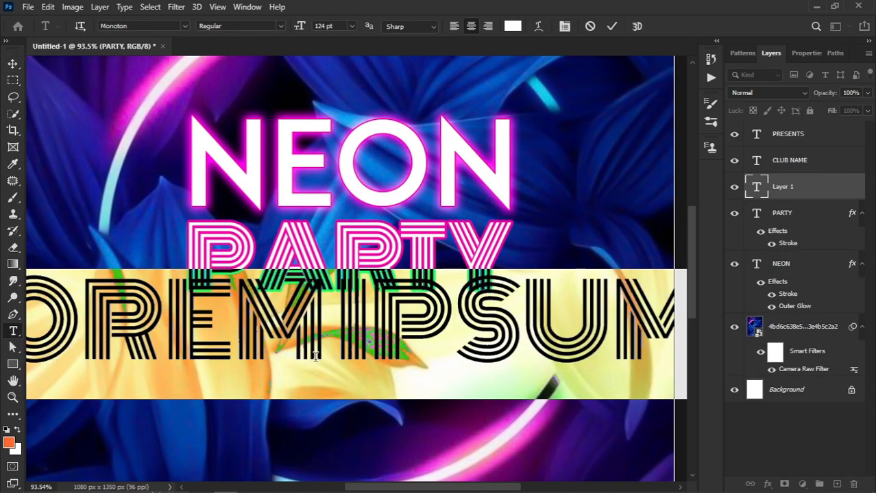
pyautogui.write('NIGHT')
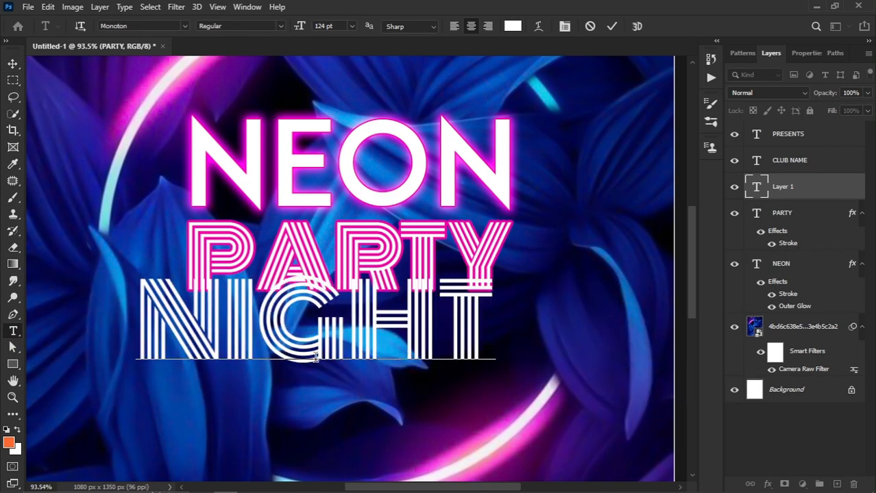
# Step: Set the "NIGHT" text in the Across the Road font and turn off All Caps
pyautogui.hotkey('ctrl', 'a')
pyautogui.click(564, 26)
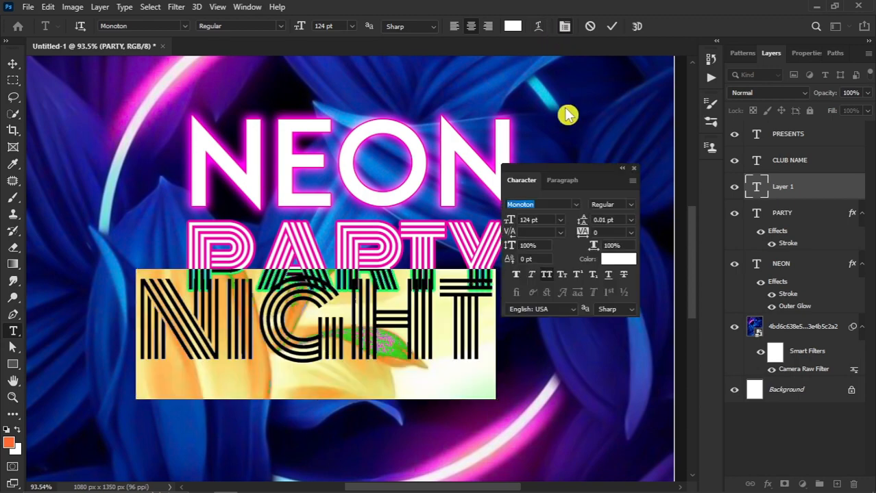
pyautogui.click(562, 192)
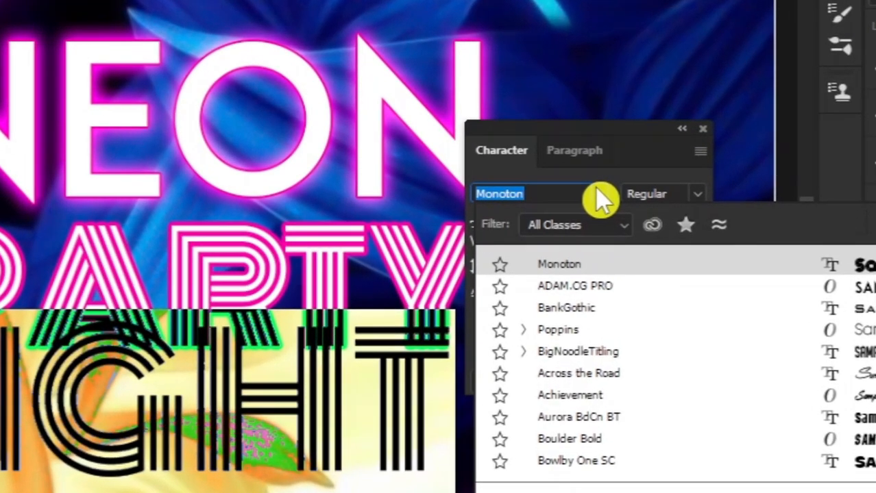
pyautogui.write('acr')
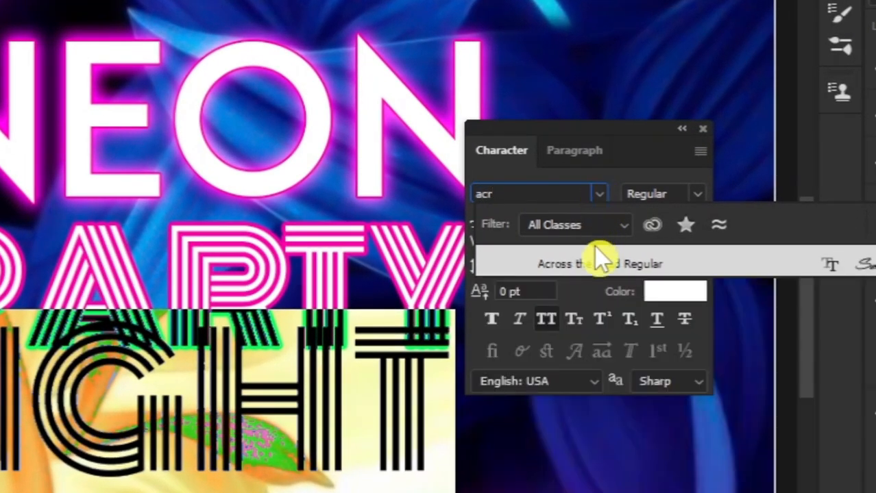
pyautogui.click(599, 263)
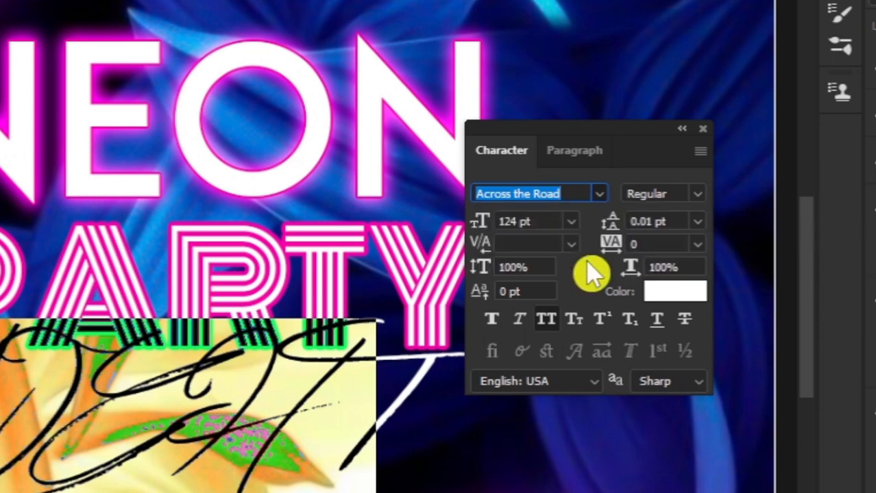
pyautogui.click(544, 317)
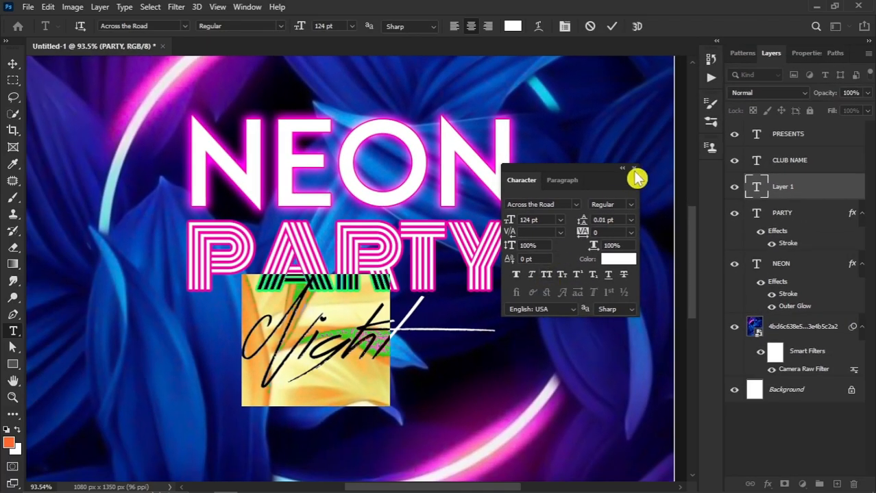
pyautogui.click(702, 128)
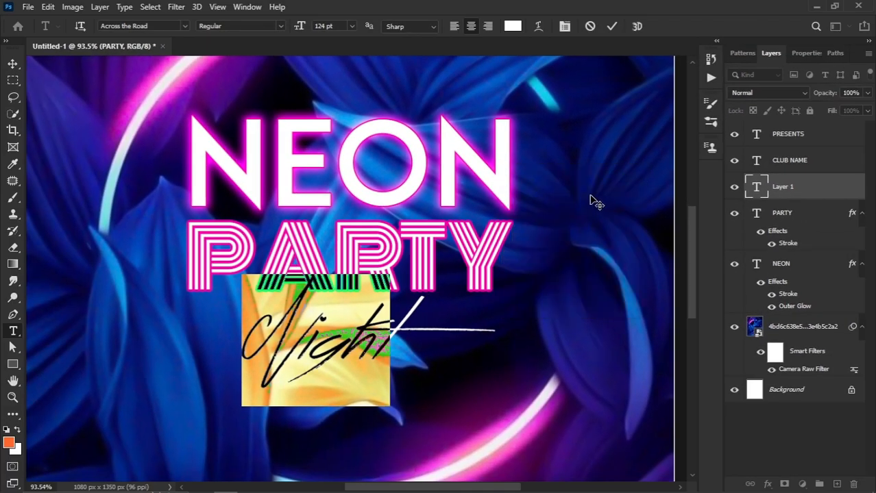
# Step: Move the "Night" text down clear of "PARTY" and center it horizontally on the canvas
pyautogui.click(12, 64)
pyautogui.moveTo(332, 282); pyautogui.dragTo(343, 311)
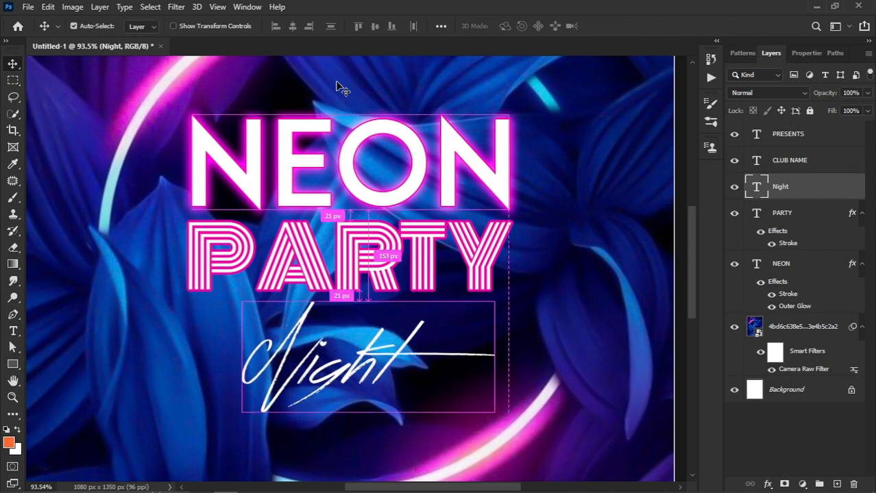
pyautogui.hotkey('ctrl', 'a')
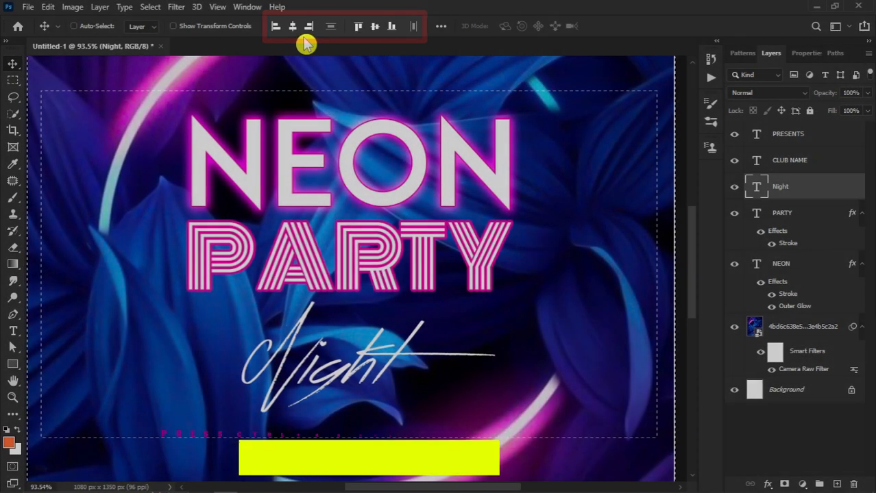
pyautogui.click(293, 26)
pyautogui.hotkey('ctrl', 'd')
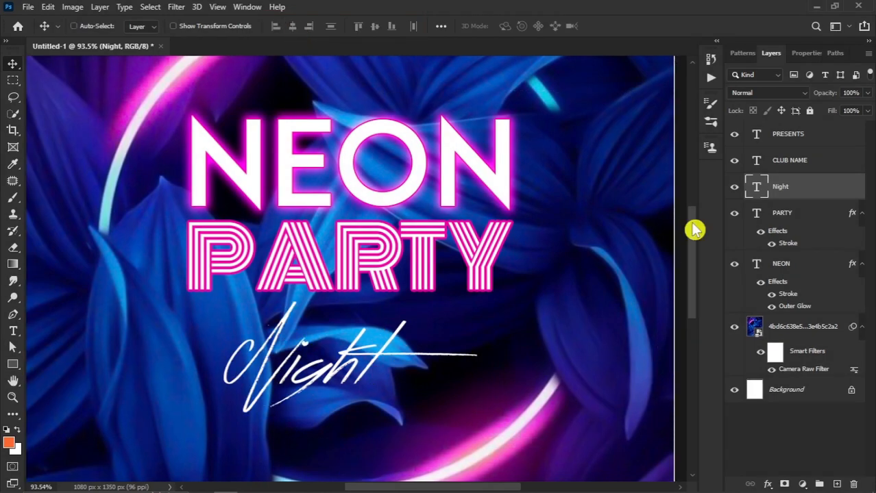
# Step: Add an Outer Glow effect to the "Night" layer and reduce the glow size to suit the thin script
pyautogui.rightClick(810, 197)
pyautogui.click(685, 19)
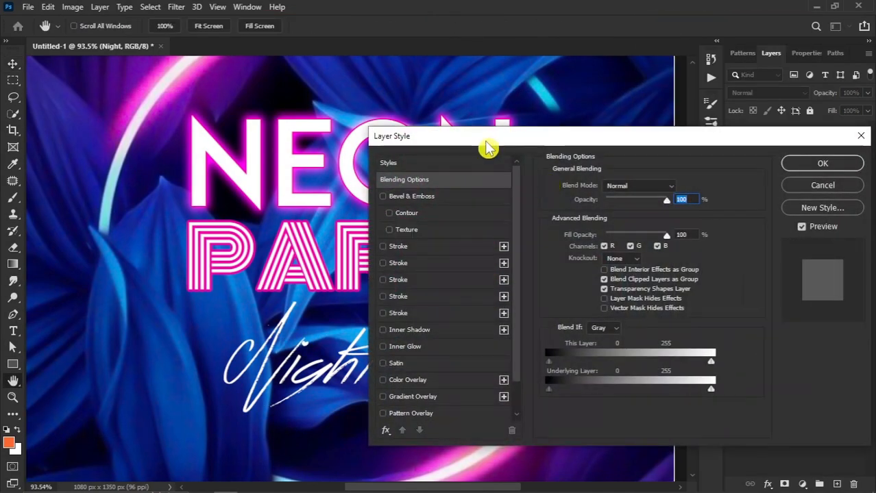
pyautogui.moveTo(486, 143); pyautogui.dragTo(575, 117)
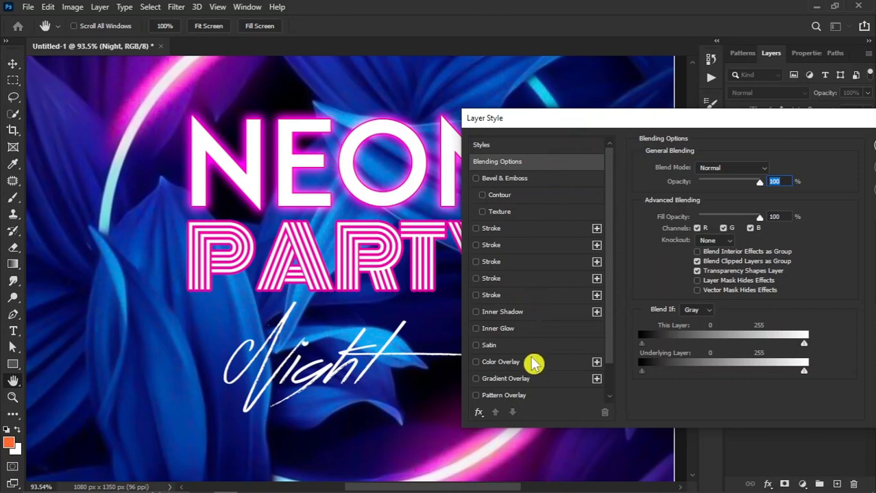
pyautogui.scroll(-2, 612, 342)
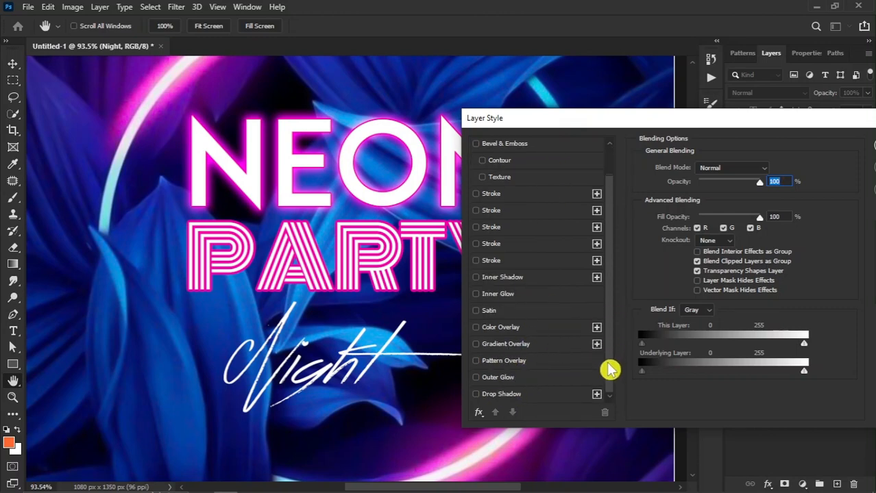
pyautogui.click(505, 378)
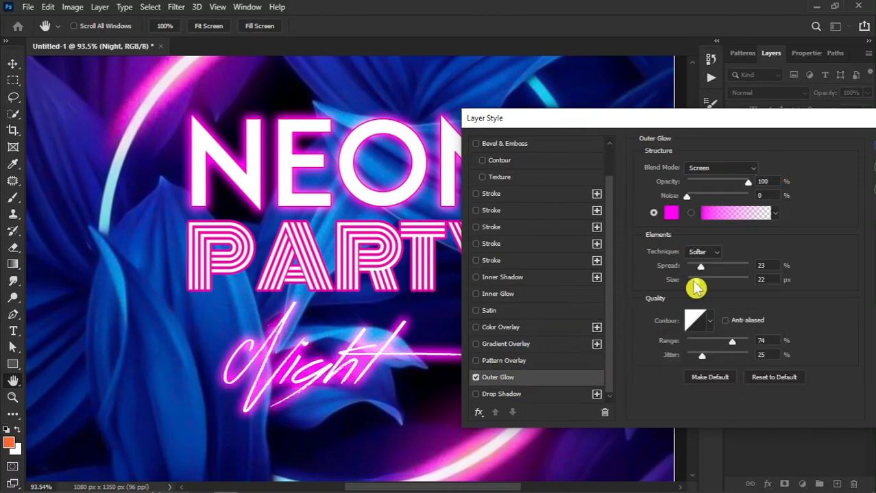
pyautogui.moveTo(695, 287); pyautogui.dragTo(692, 288)
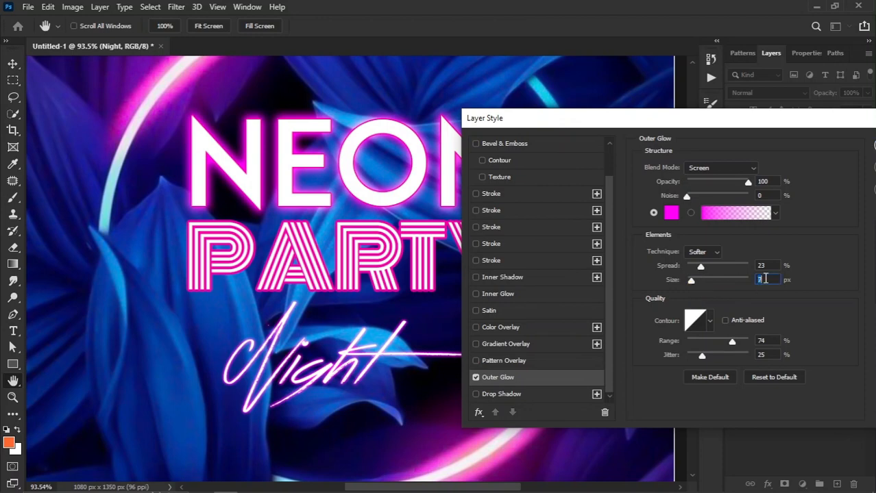
pyautogui.press('Up')
pyautogui.press('Up')
# Step: Change the outer glow color to blue 0072ff, set its size to 12 px and apply the layer style
pyautogui.click(672, 213)
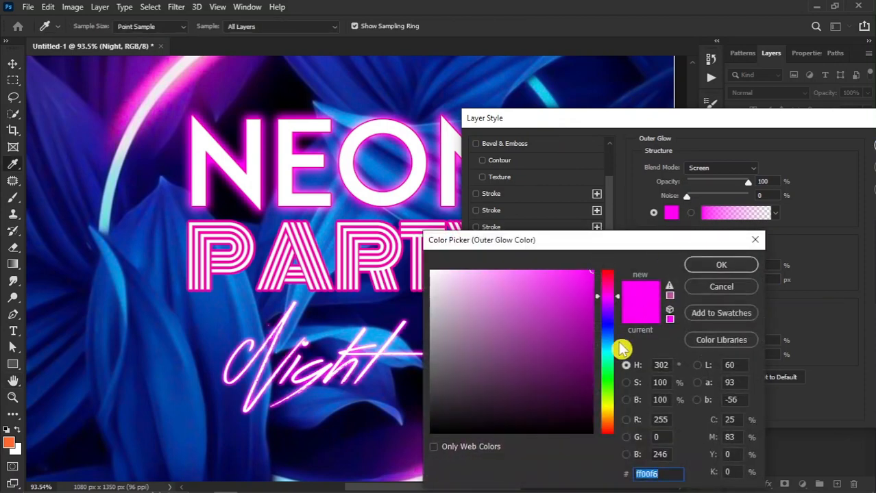
pyautogui.click(607, 337)
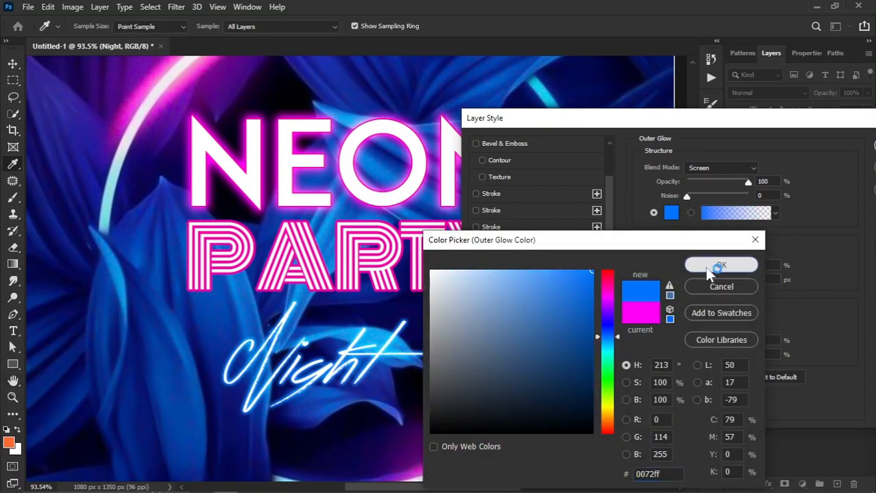
pyautogui.click(720, 266)
pyautogui.press('Up')
pyautogui.press('Up')
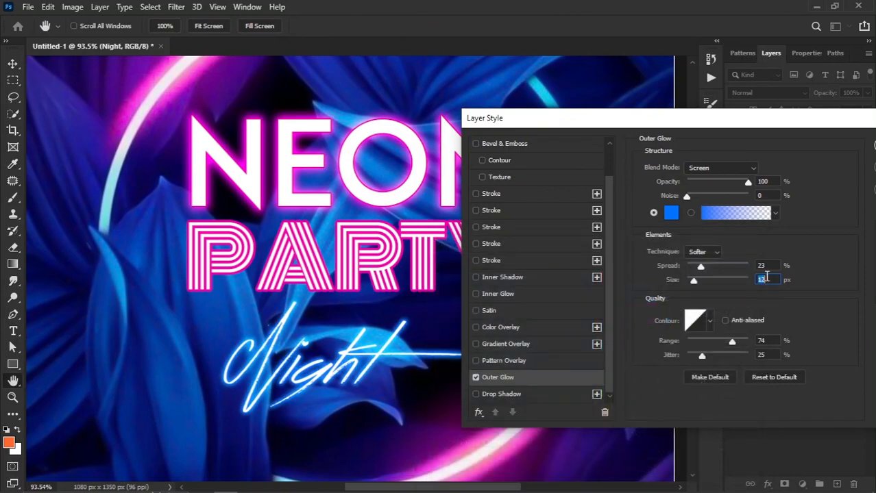
pyautogui.moveTo(740, 129); pyautogui.dragTo(644, 139)
pyautogui.click(822, 157)
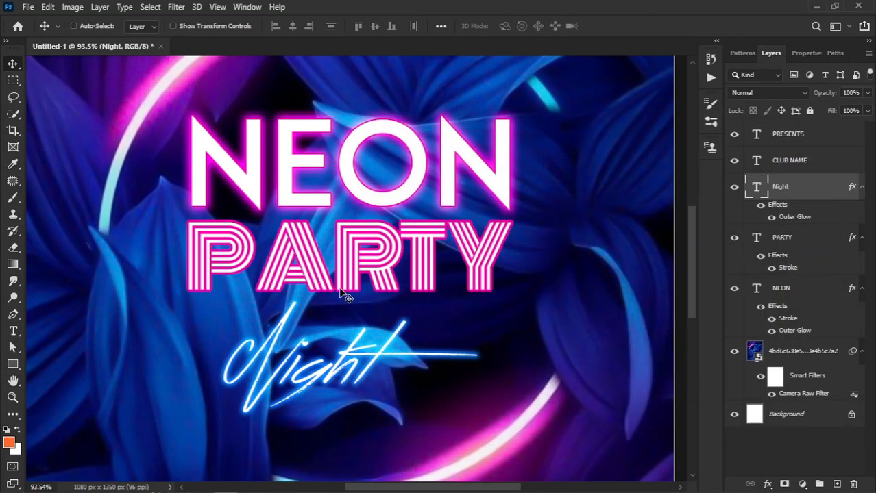
# Step: Group the "NEON", "PARTY" and "Night" text layers together
pyautogui.scroll(-3, 339, 296)
pyautogui.scroll(1, 437, 244)
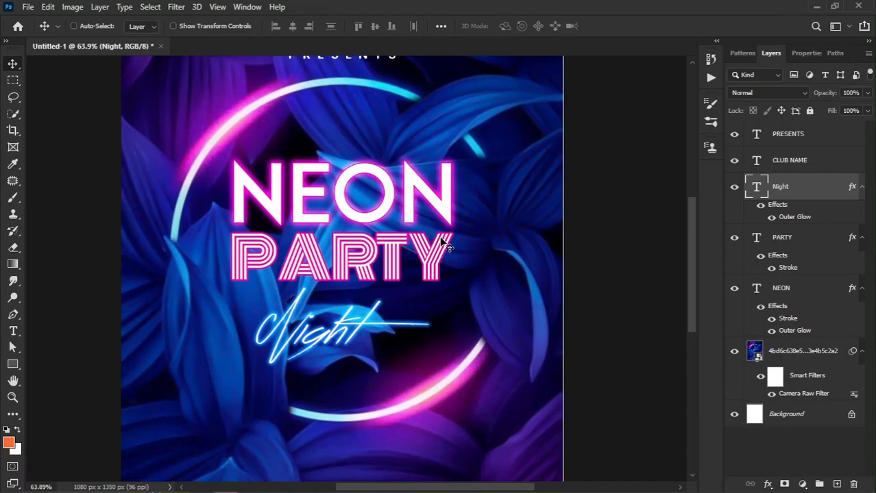
pyautogui.click(793, 290)
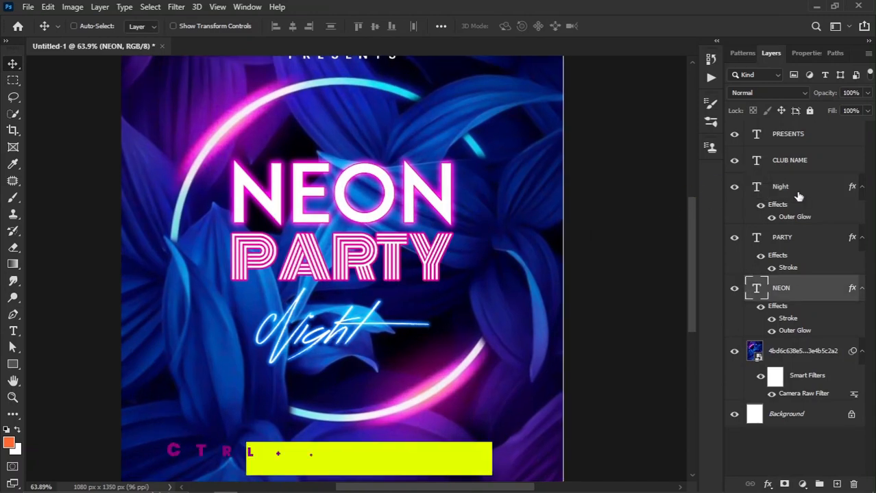
pyautogui.keyDown('shift'); pyautogui.click(799, 196); pyautogui.keyUp('shift')
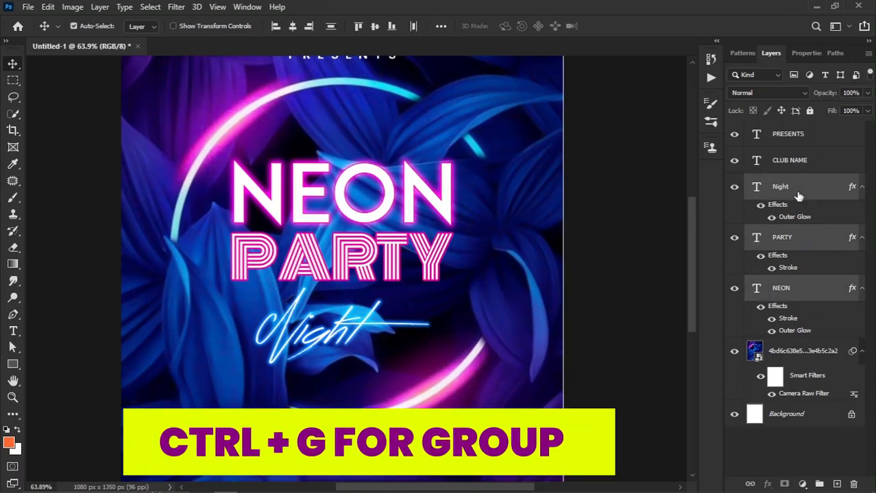
pyautogui.hotkey('ctrl', 'g')
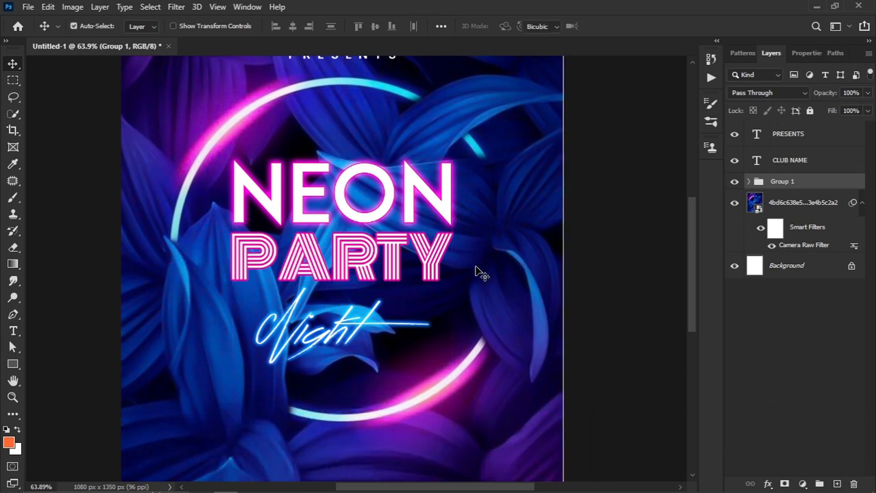
# Step: Scale the title group up proportionally to 109.16% around its center
pyautogui.hotkey('ctrl', 't')
pyautogui.moveTo(453, 162); pyautogui.dragTo(465, 153)
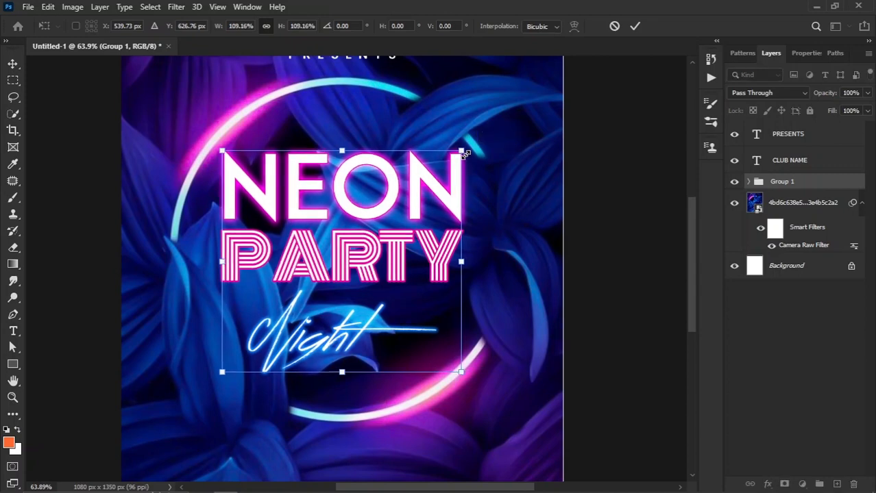
pyautogui.press('Return')
# Step: Add a layer mask to the neon leaf image layer and ready the soft 600 px Eraser at 21% opacity
pyautogui.rightClick(502, 178)
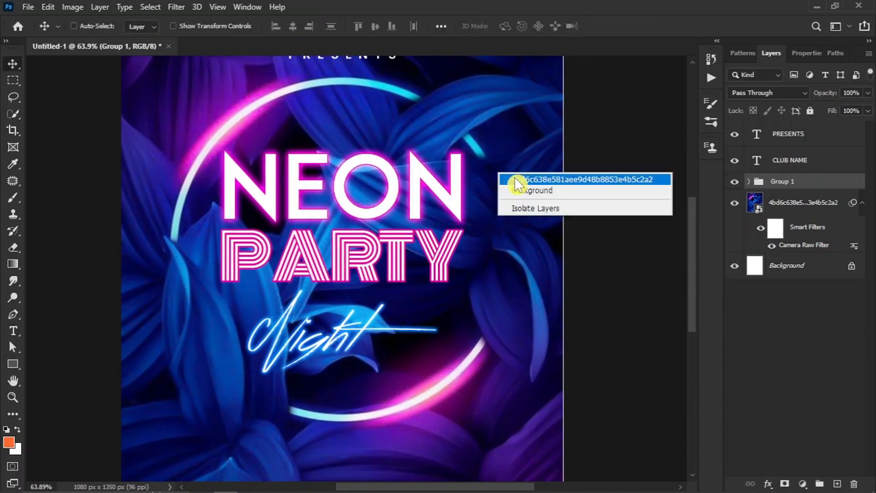
pyautogui.click(515, 181)
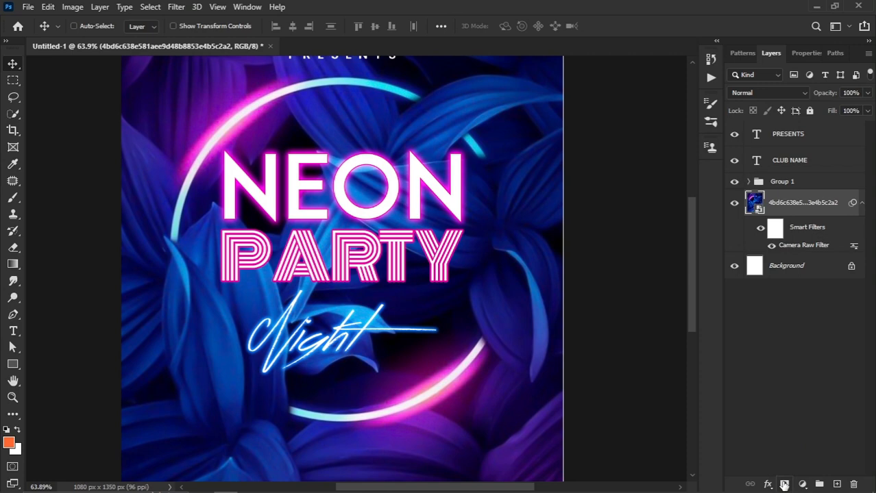
pyautogui.click(784, 485)
pyautogui.click(16, 252)
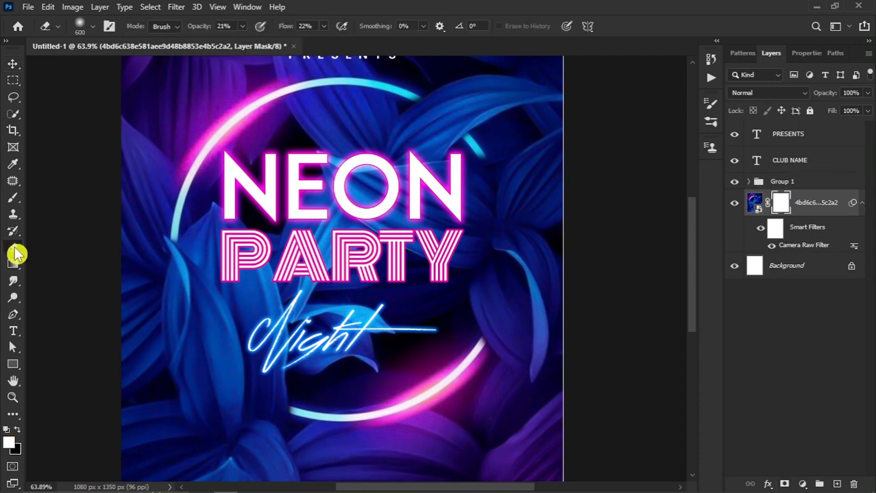
pyautogui.click(54, 254)
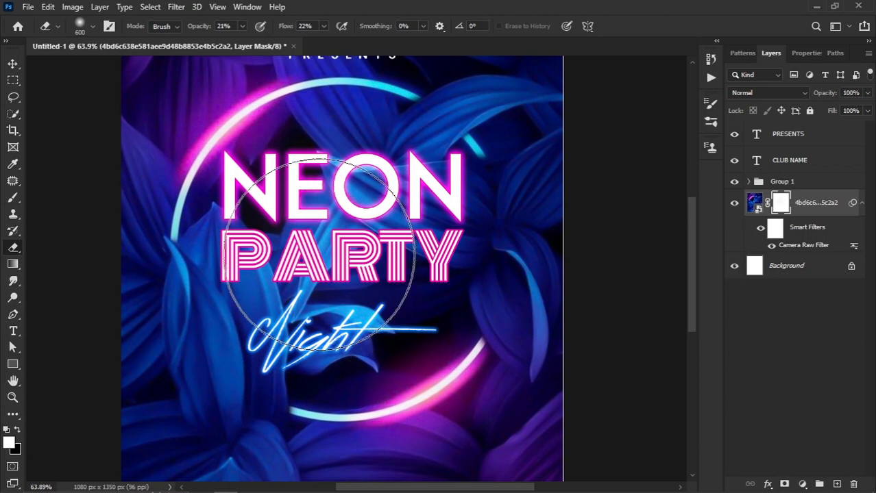
# Step: Add a black Solid Color fill layer directly above the Background layer
pyautogui.click(802, 275)
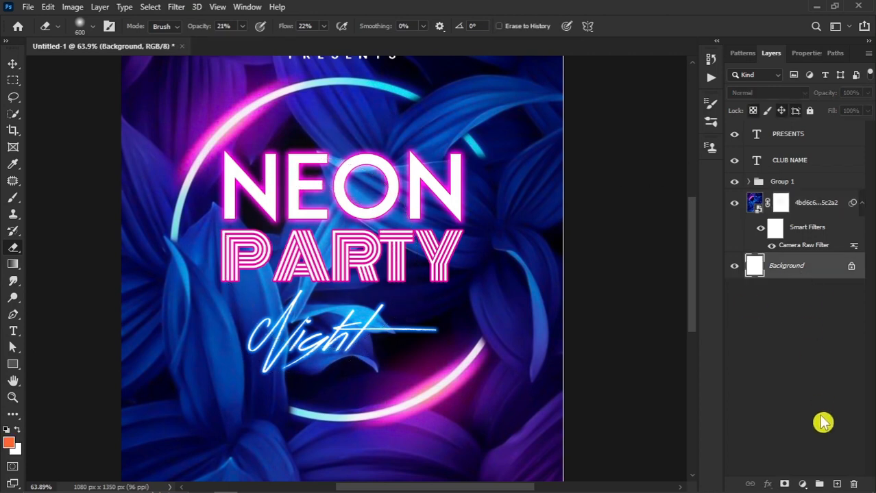
pyautogui.click(836, 484)
pyautogui.hotkey('ctrl', 'z')
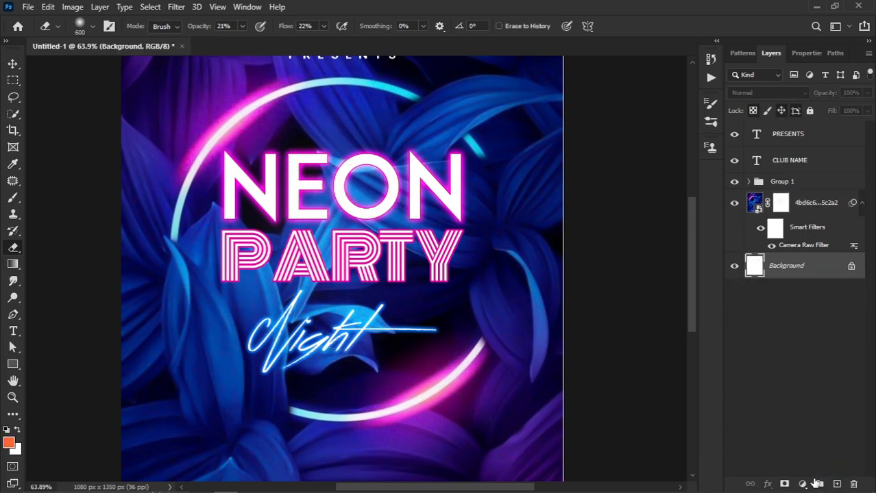
pyautogui.click(802, 484)
pyautogui.click(803, 261)
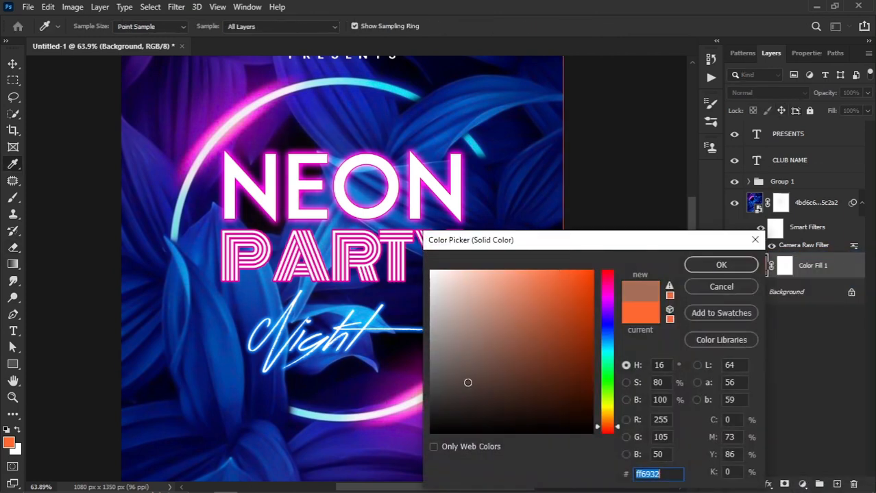
pyautogui.click(715, 264)
# Step: Erase softly on the leaf image's layer mask behind the title text to darken the leaves there
pyautogui.click(782, 206)
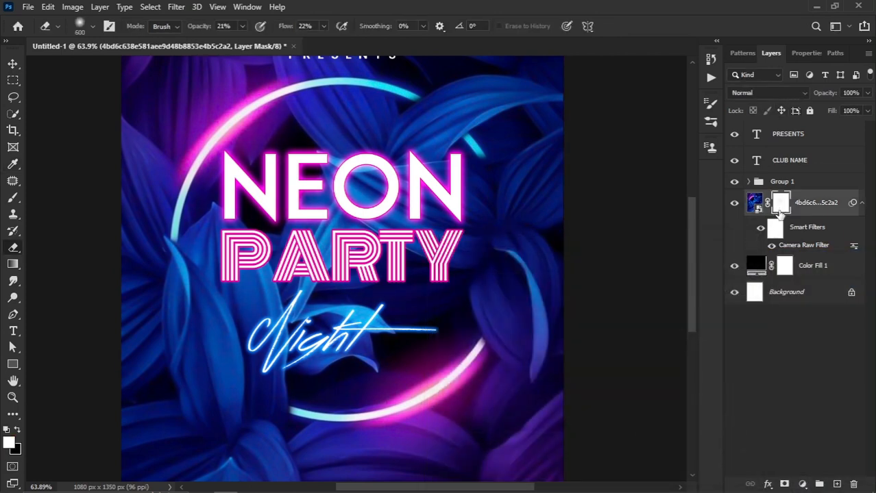
pyautogui.moveTo(287, 244)
pyautogui.mouseDown()
pyautogui.moveTo(298, 304)
pyautogui.moveTo(378, 190)
pyautogui.moveTo(336, 183)
pyautogui.moveTo(290, 224)
pyautogui.moveTo(380, 201)
pyautogui.moveTo(307, 168)
pyautogui.moveTo(382, 285)
pyautogui.moveTo(405, 270)
pyautogui.moveTo(314, 305)
pyautogui.moveTo(291, 209)
pyautogui.moveTo(325, 331)
pyautogui.mouseUp()
pyautogui.hotkey('ctrl', '0')
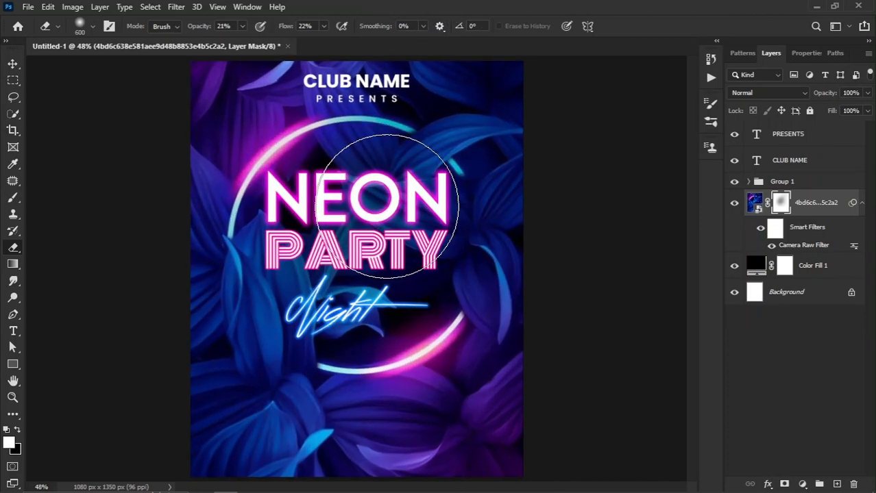
# Step: Reduce the Eraser brush to 300 px for the leaf layer mask around the Night text
pyautogui.press('[')
pyautogui.press('[')
pyautogui.press('[')
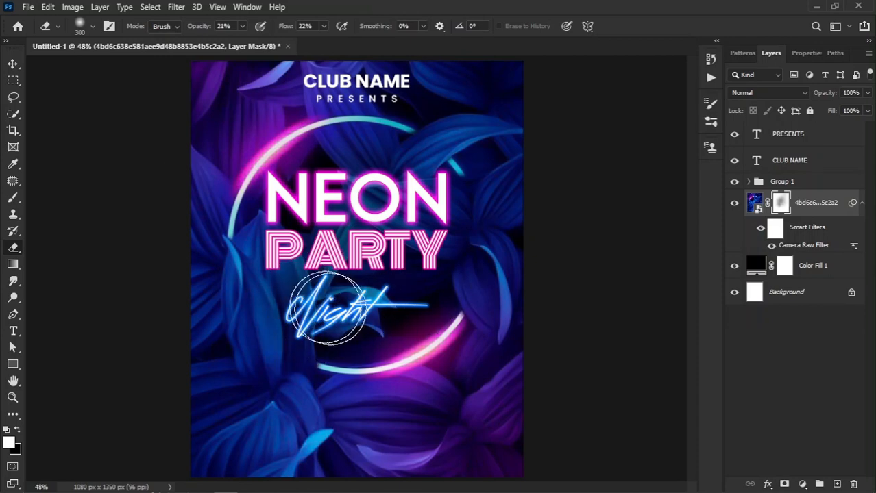
# Step: Draw a triangle about 132 x 114 px just above the NEON text, on top of all layers, and fill it with white
pyautogui.click(12, 63)
pyautogui.scroll(5, 475, 196)
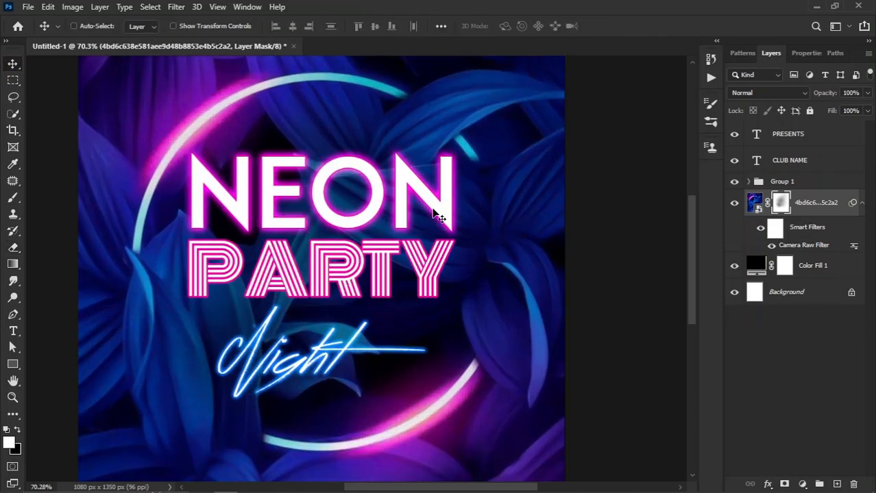
pyautogui.moveTo(354, 182); pyautogui.dragTo(365, 203)
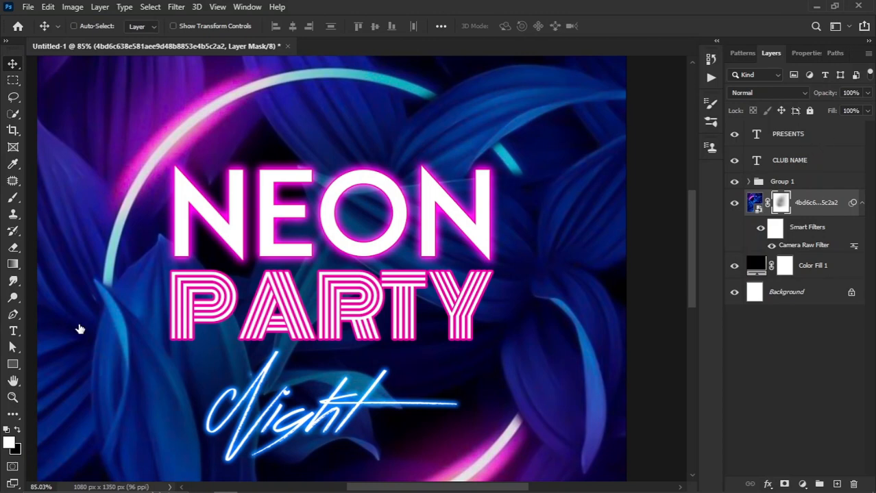
pyautogui.hotkey('alt', '.')
pyautogui.click(12, 363)
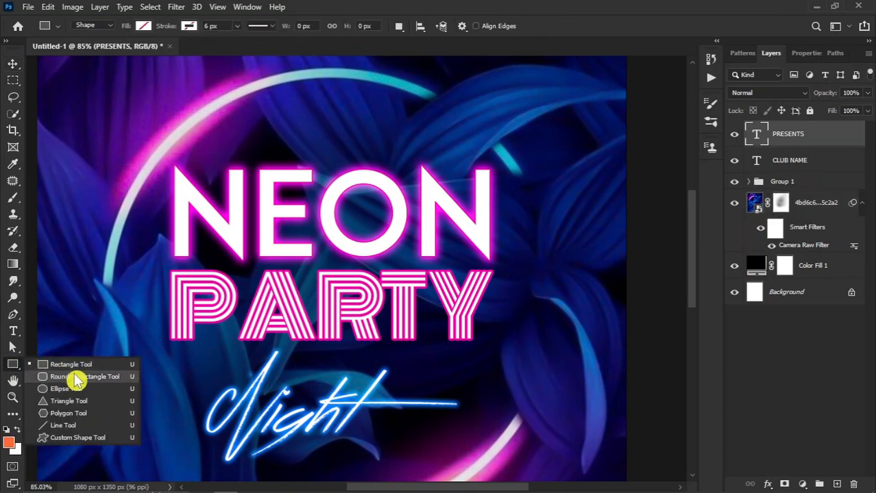
pyautogui.click(72, 401)
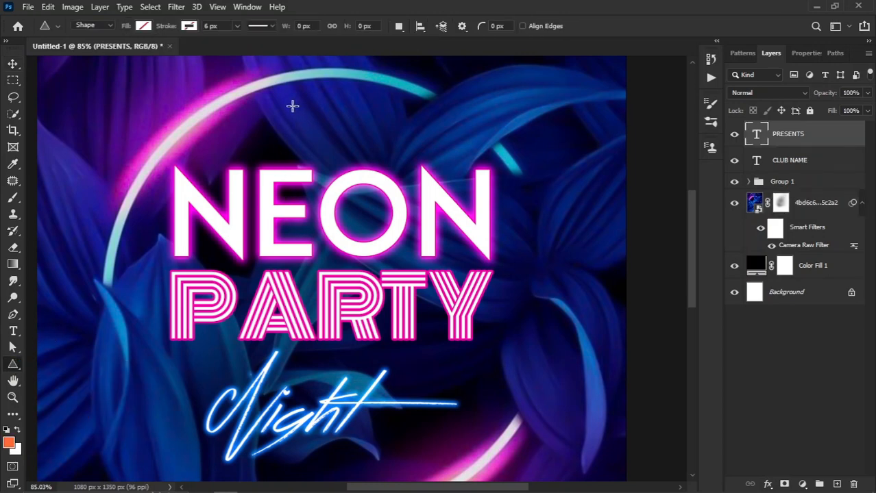
pyautogui.moveTo(292, 106); pyautogui.dragTo(370, 167)
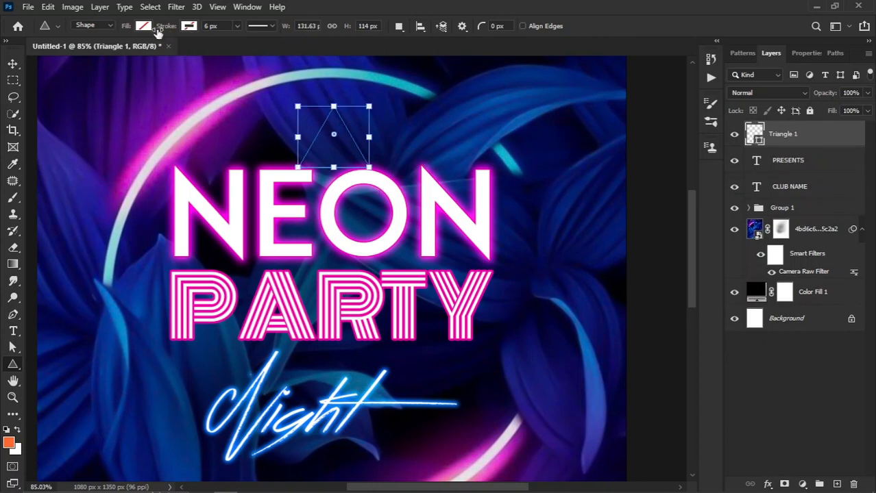
pyautogui.click(143, 25)
pyautogui.click(111, 92)
pyautogui.click(62, 65)
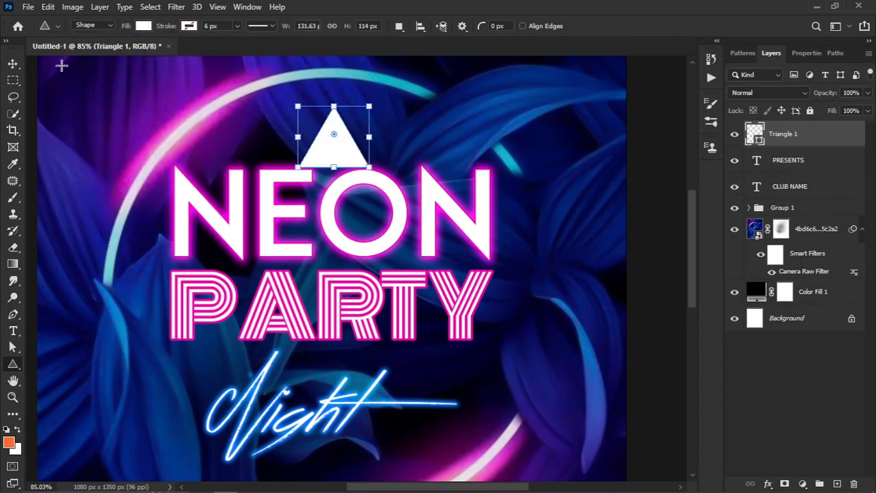
# Step: Flip the white triangle upside down so that it points down toward the NEON text
pyautogui.click(12, 64)
pyautogui.hotkey('ctrl', 't')
pyautogui.moveTo(379, 193); pyautogui.dragTo(291, 83)
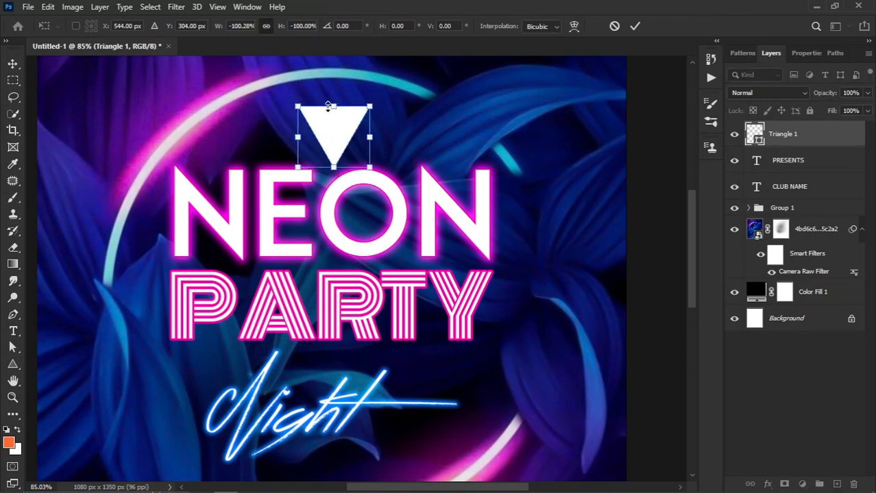
pyautogui.press('Return')
# Step: Center the triangle horizontally on the canvas and scale it down slightly, leaving a gap above the NEON text
pyautogui.hotkey('ctrl', 'a')
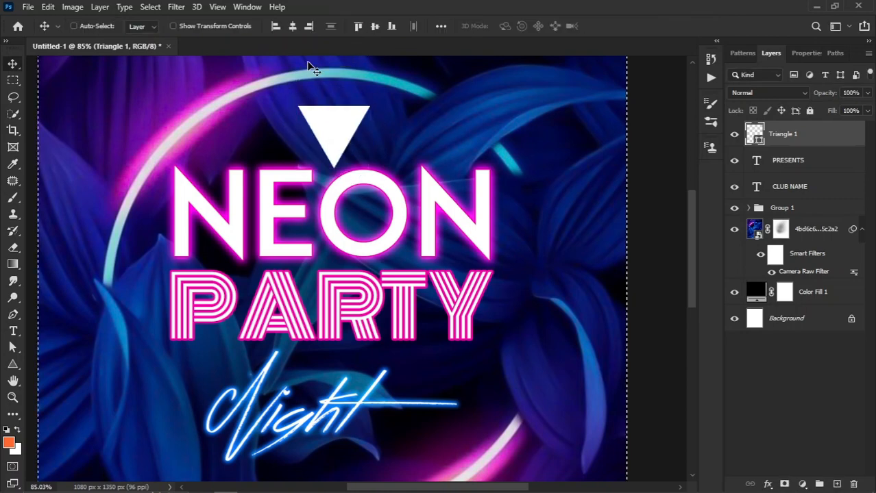
pyautogui.click(292, 26)
pyautogui.moveTo(336, 147)
pyautogui.mouseDown()
pyautogui.moveTo(333, 137)
pyautogui.moveTo(332, 157)
pyautogui.mouseUp()
pyautogui.hotkey('ctrl', 't')
pyautogui.press('Return')
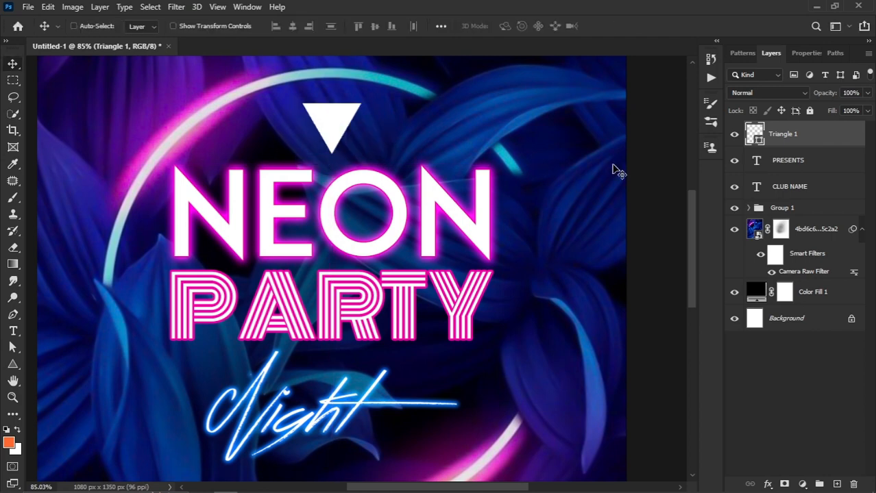
# Step: Add a blue Outer Glow to the triangle with Screen blending, 100% opacity, 23% spread and 12 px size
pyautogui.rightClick(832, 137)
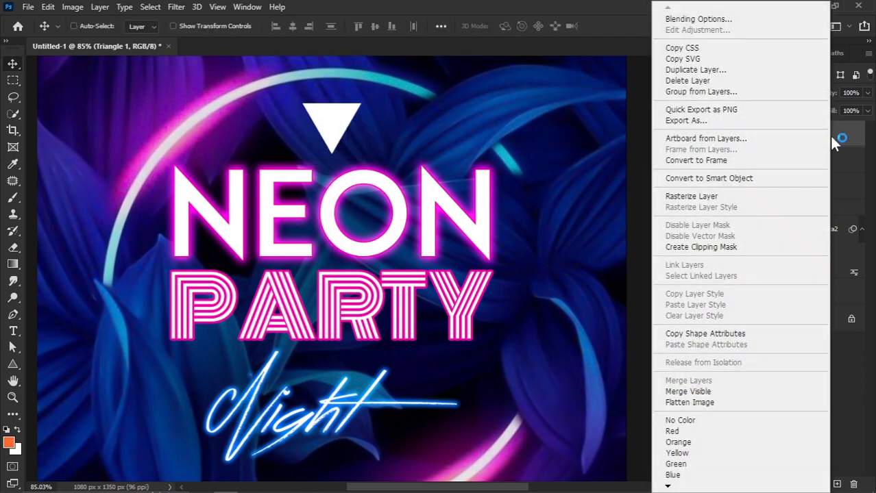
pyautogui.click(706, 19)
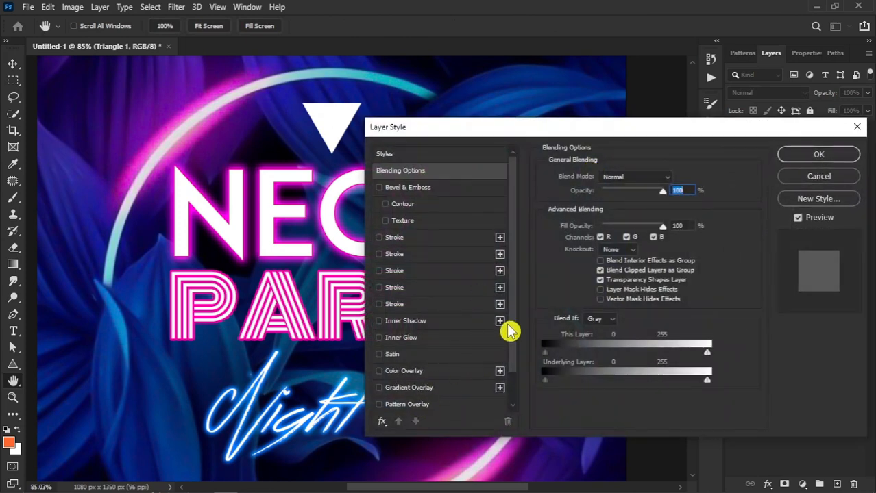
pyautogui.moveTo(508, 329); pyautogui.dragTo(513, 376)
pyautogui.click(412, 386)
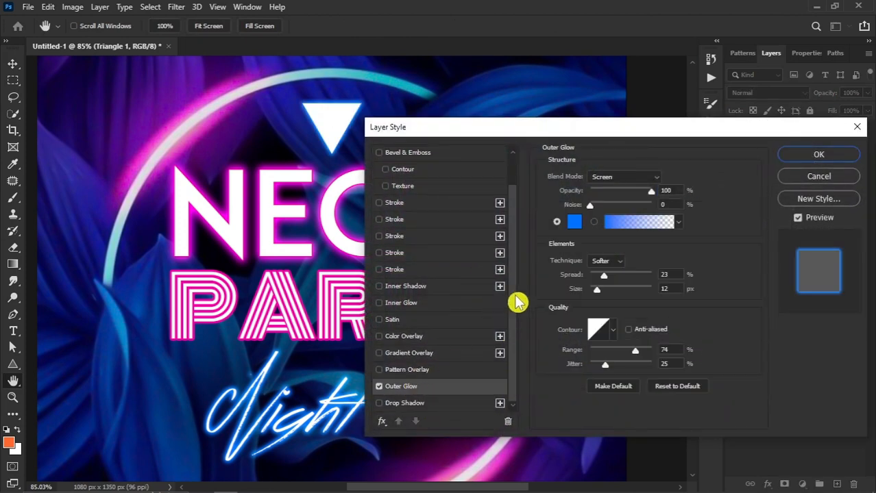
pyautogui.click(821, 156)
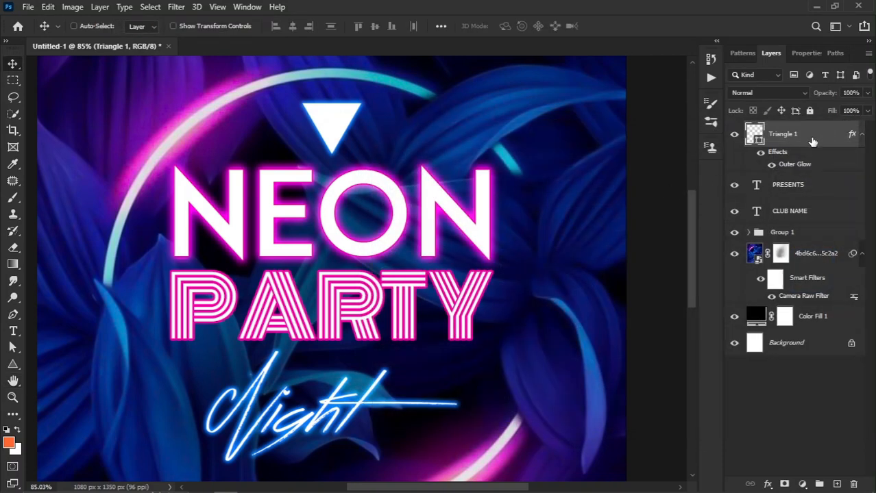
# Step: Duplicate the glowing triangle, place the copy below the Night text and flip it vertically to point upward
pyautogui.moveTo(812, 140); pyautogui.dragTo(836, 484)
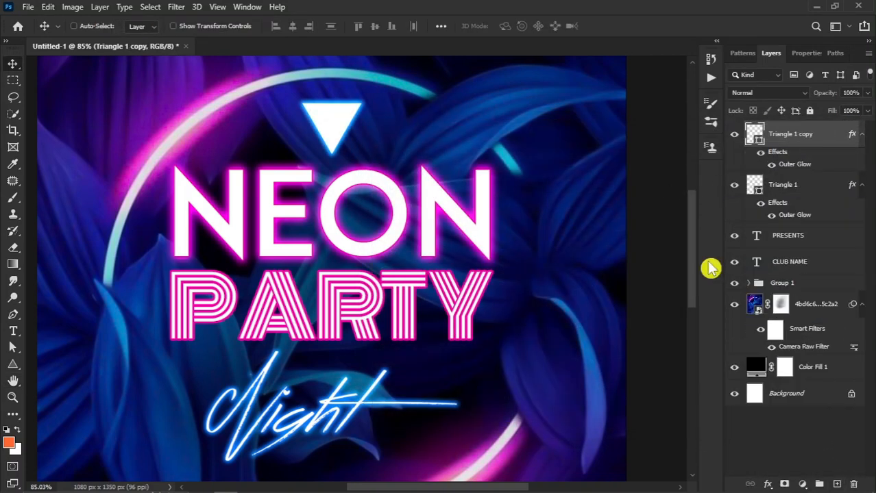
pyautogui.moveTo(336, 225); pyautogui.dragTo(337, 364)
pyautogui.scroll(-3, 339, 322)
pyautogui.hotkey('ctrl', 't')
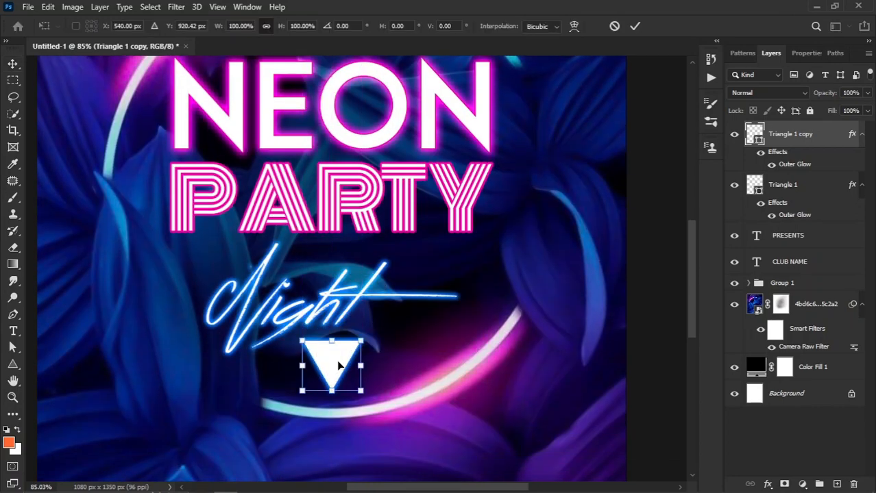
pyautogui.rightClick(336, 375)
pyautogui.click(361, 353)
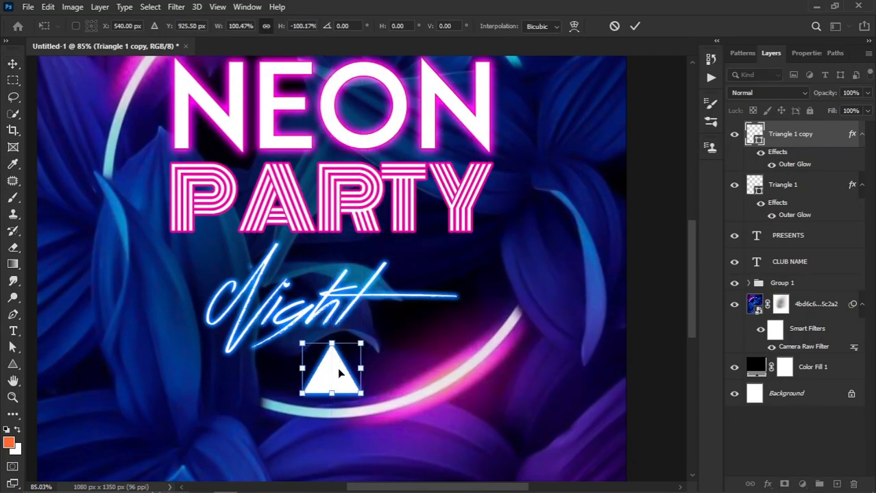
pyautogui.press('Return')
# Step: Add a text line reading "FEATURING" on the leaves below the neon ring
pyautogui.scroll(-1, 338, 374)
pyautogui.scroll(-2, 340, 374)
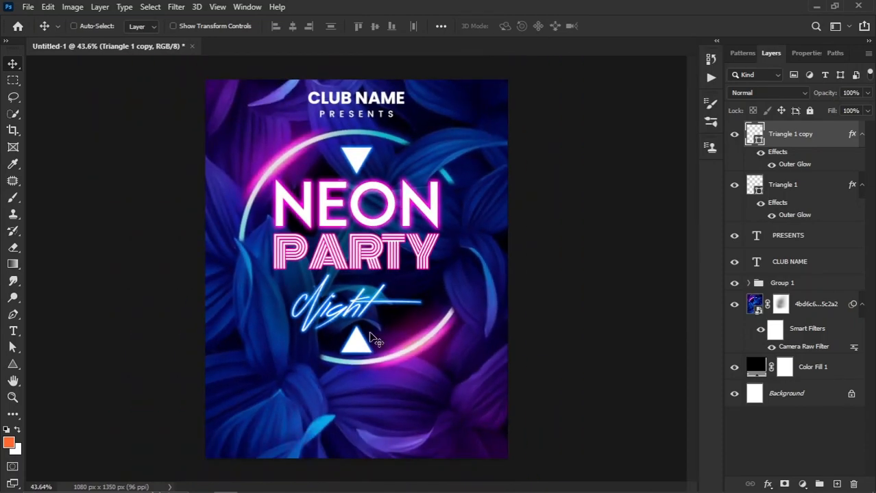
pyautogui.scroll(2, 364, 345)
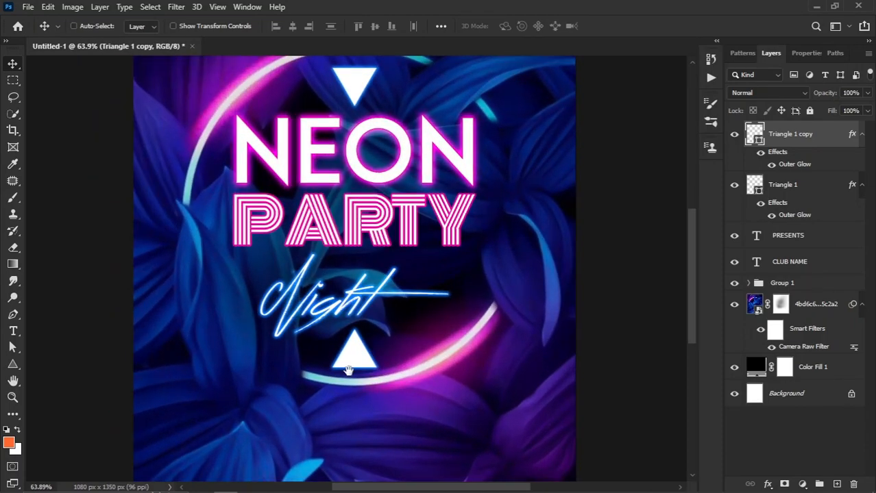
pyautogui.scroll(3, 348, 342)
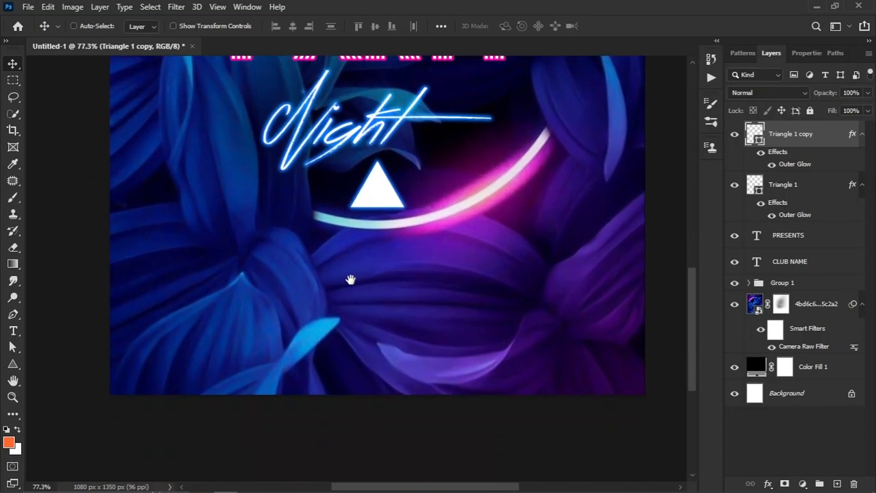
pyautogui.scroll(-1, 348, 284)
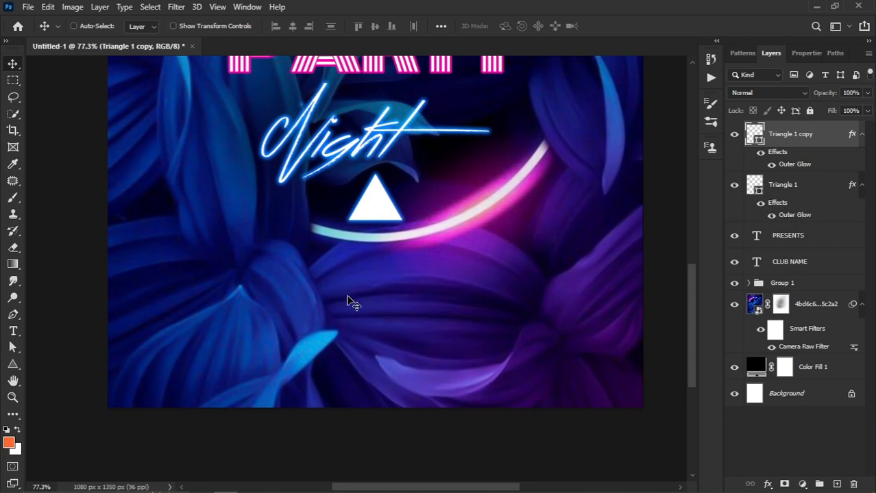
pyautogui.scroll(1, 366, 267)
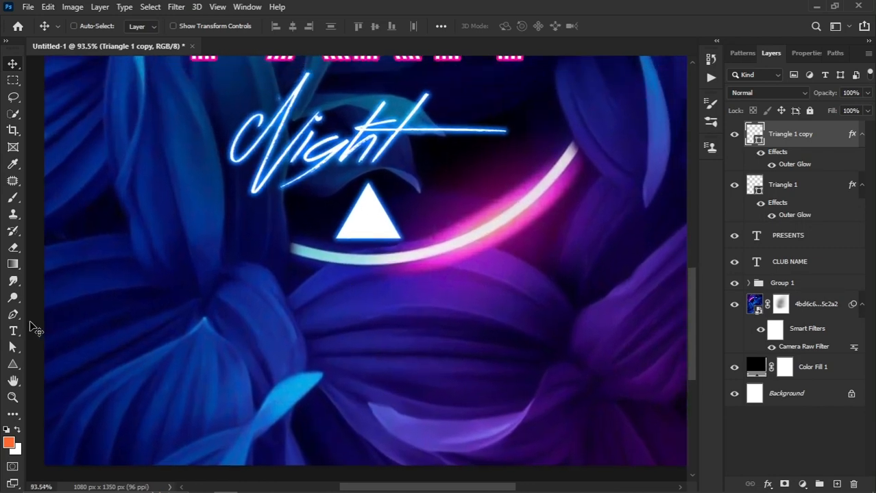
pyautogui.press('t')
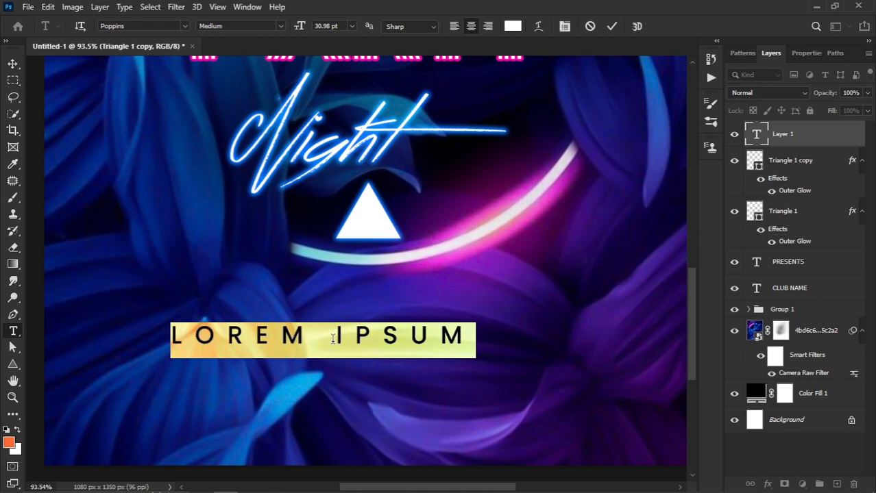
pyautogui.write('FEA')
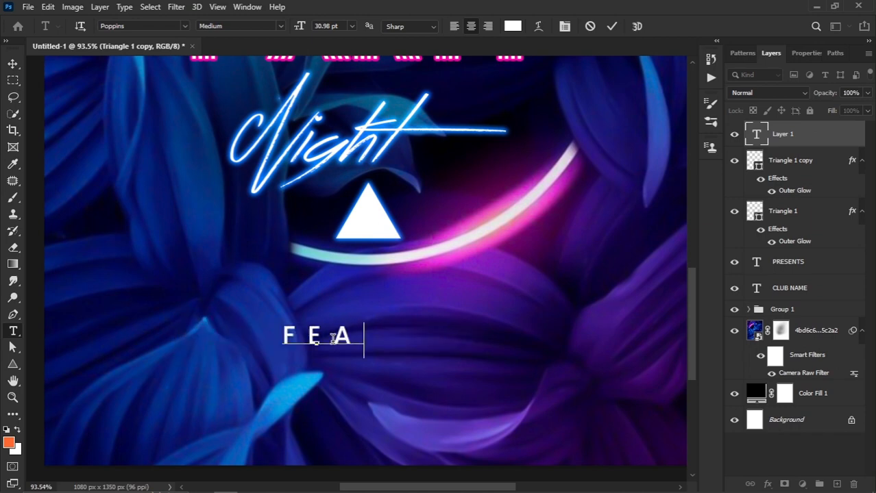
pyautogui.write('TURING')
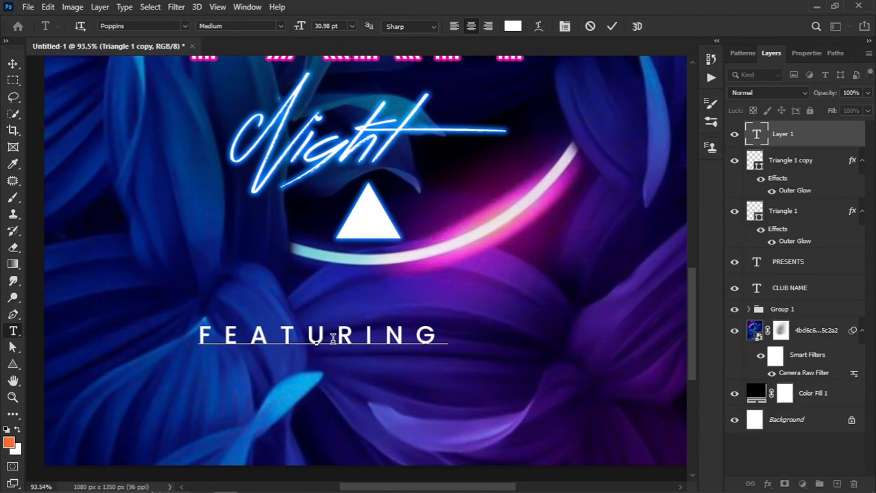
# Step: Set the FEATURING text's tracking to 0 and its font to BigNoodleTitling Regular
pyautogui.hotkey('ctrl', 'a')
pyautogui.click(564, 26)
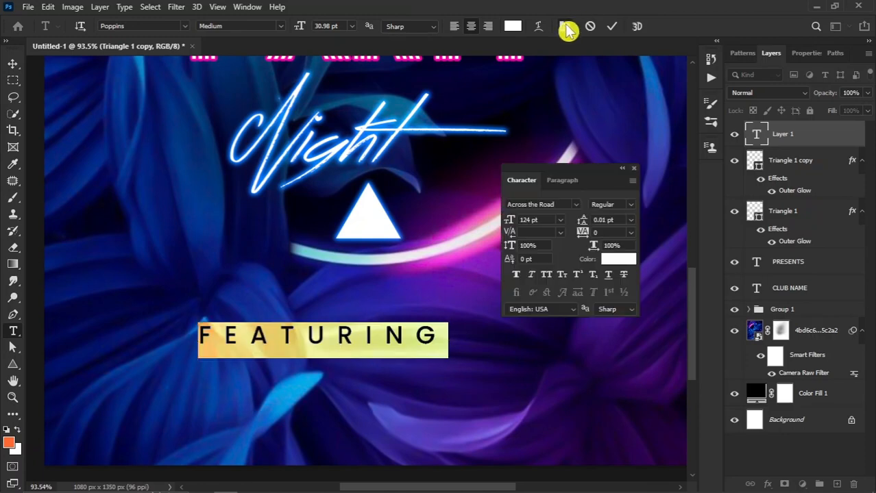
pyautogui.click(630, 232)
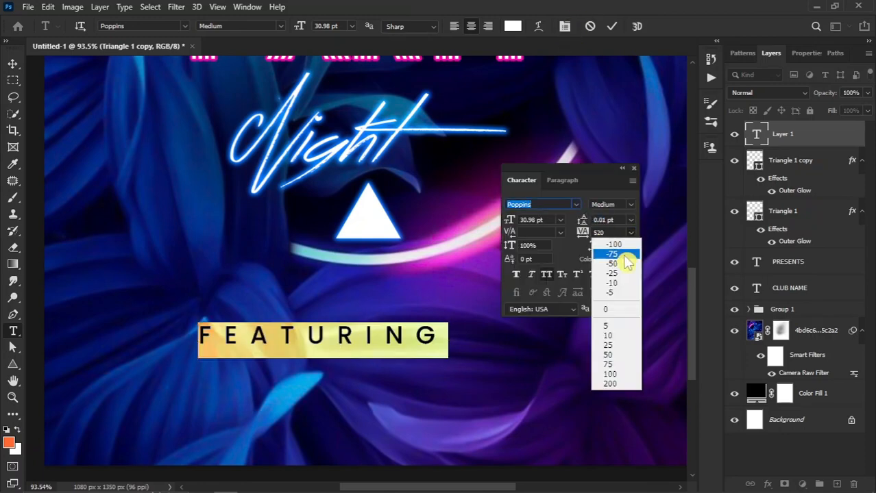
pyautogui.click(614, 313)
pyautogui.click(575, 204)
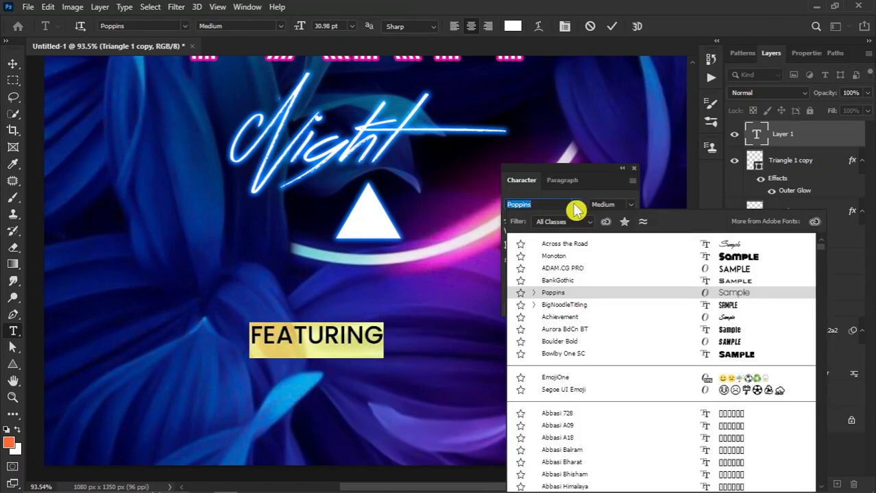
pyautogui.write('big')
pyautogui.click(578, 245)
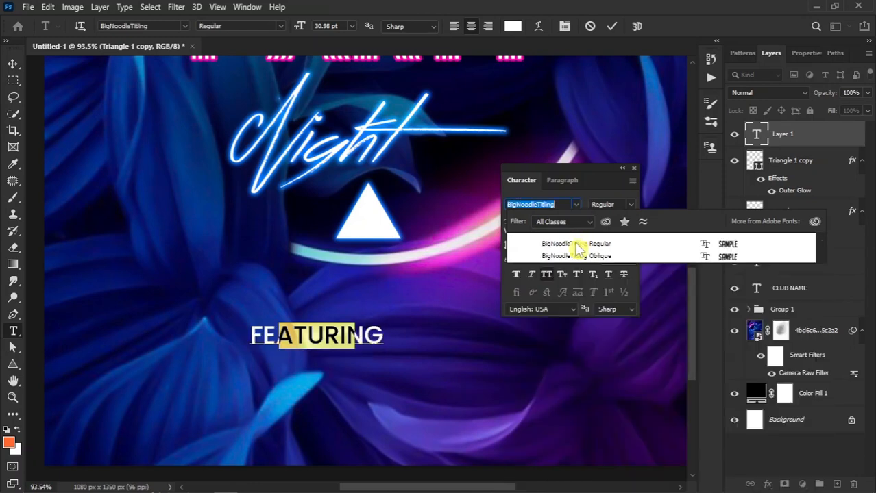
pyautogui.click(579, 250)
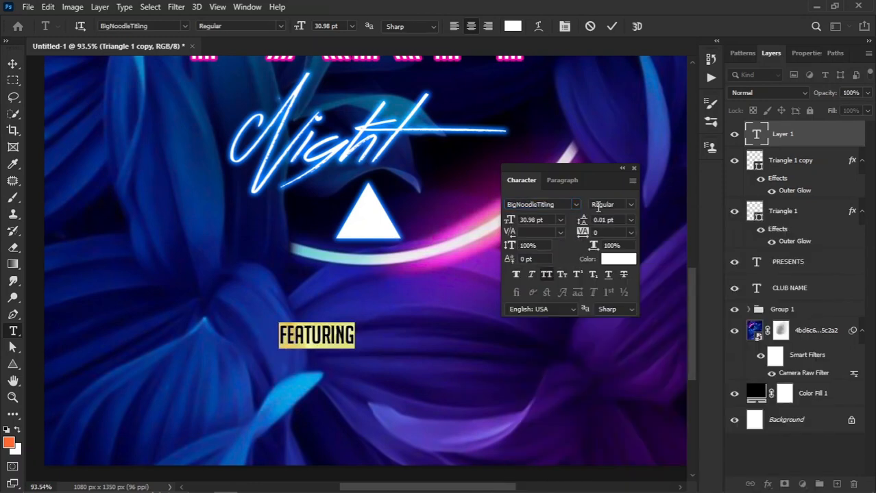
pyautogui.click(633, 168)
# Step: Center the FEATURING text horizontally on the canvas
pyautogui.click(12, 65)
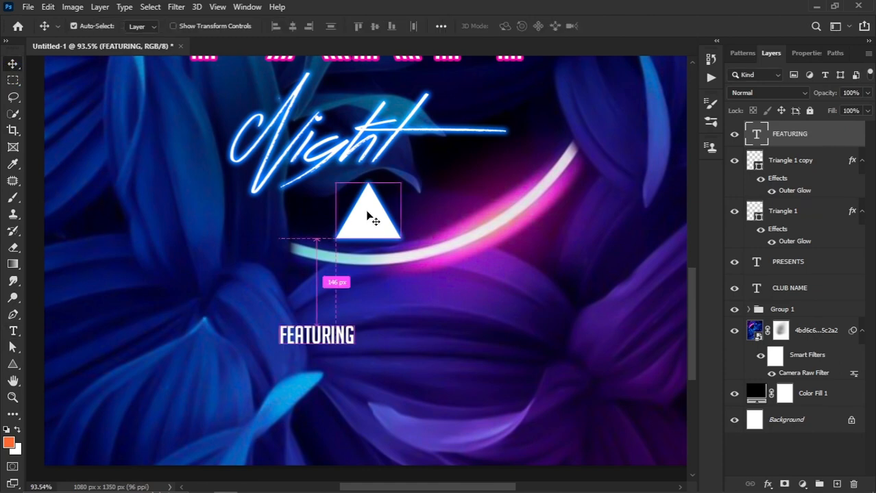
pyautogui.hotkey('ctrl', 'a')
pyautogui.click(292, 26)
pyautogui.hotkey('ctrl', 'd')
# Step: Scale the FEATURING text to 182.20% around its center and move it up close beneath the neon ring
pyautogui.hotkey('ctrl', 't')
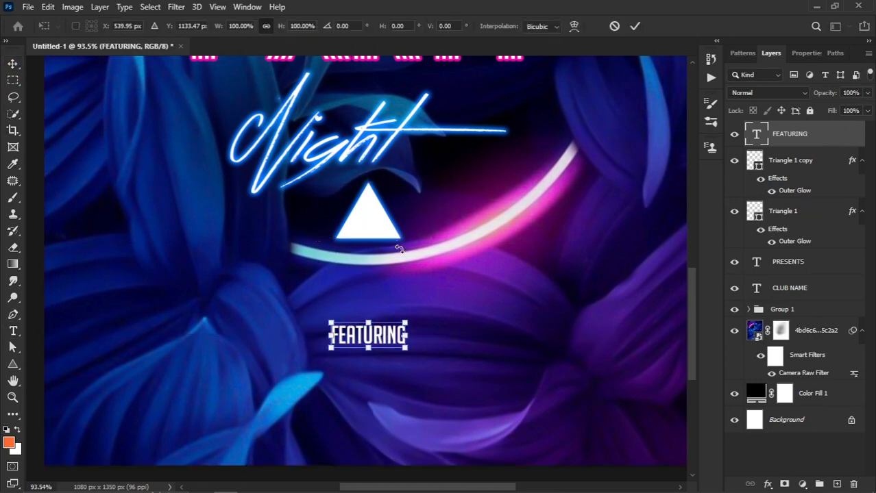
pyautogui.moveTo(405, 317); pyautogui.dragTo(436, 300)
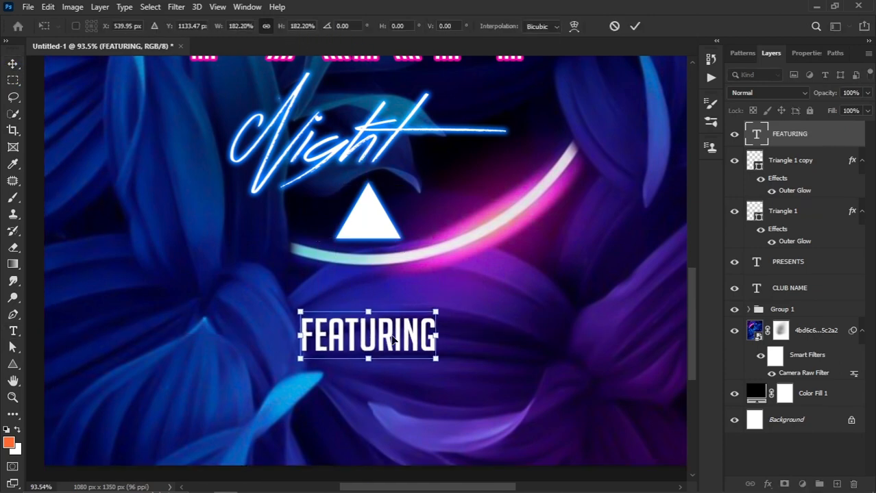
pyautogui.moveTo(393, 338); pyautogui.dragTo(393, 309)
pyautogui.press('Return')
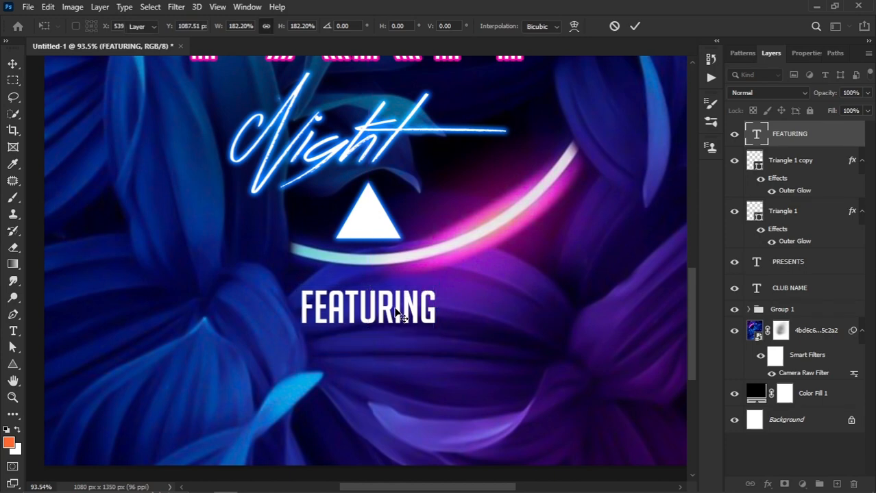
pyautogui.press('Up')
pyautogui.press('Up')
pyautogui.press('Up')
pyautogui.press('Up')
pyautogui.press('Up')
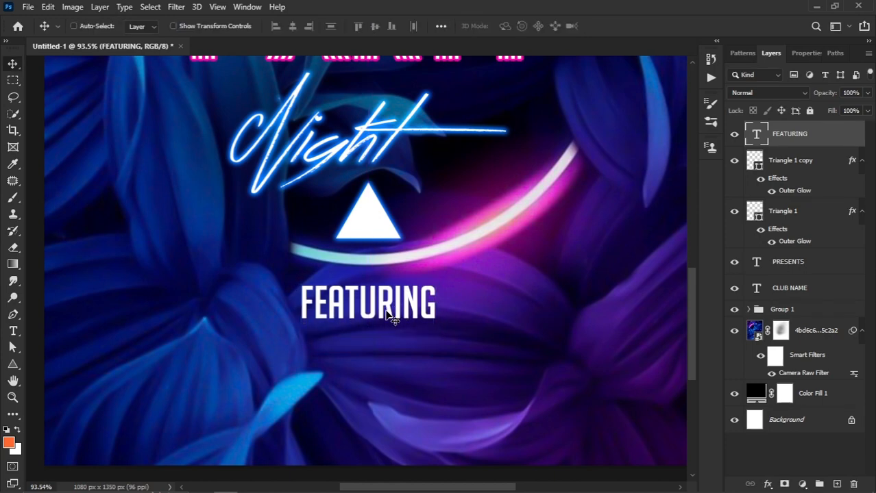
# Step: Duplicate the FEATURING text directly beneath itself and change the copy's wording to "DJ NAME HERE"
pyautogui.keyDown('alt'); pyautogui.moveTo(385, 312); pyautogui.dragTo(392, 359); pyautogui.keyUp('alt')
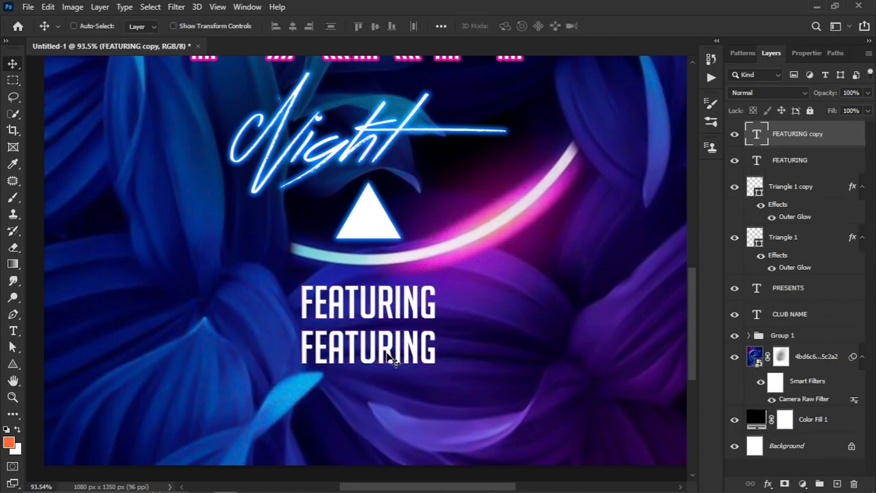
pyautogui.doubleClick(389, 353)
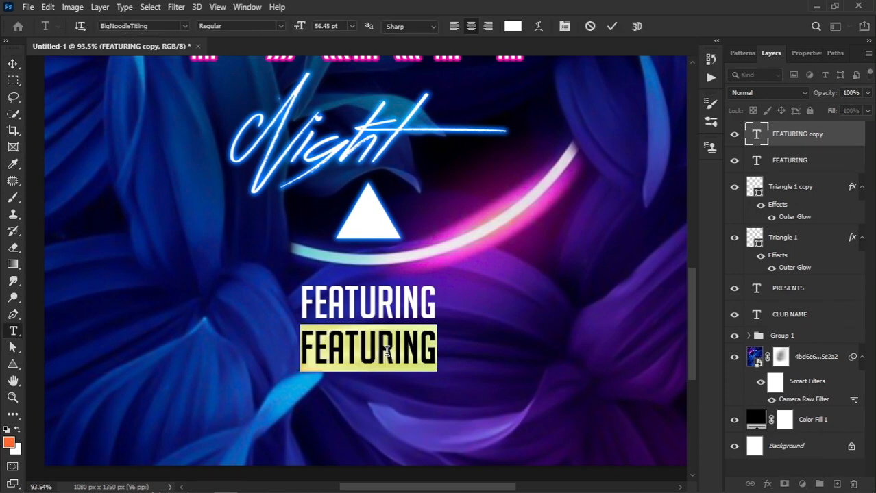
pyautogui.write('DJ NAME')
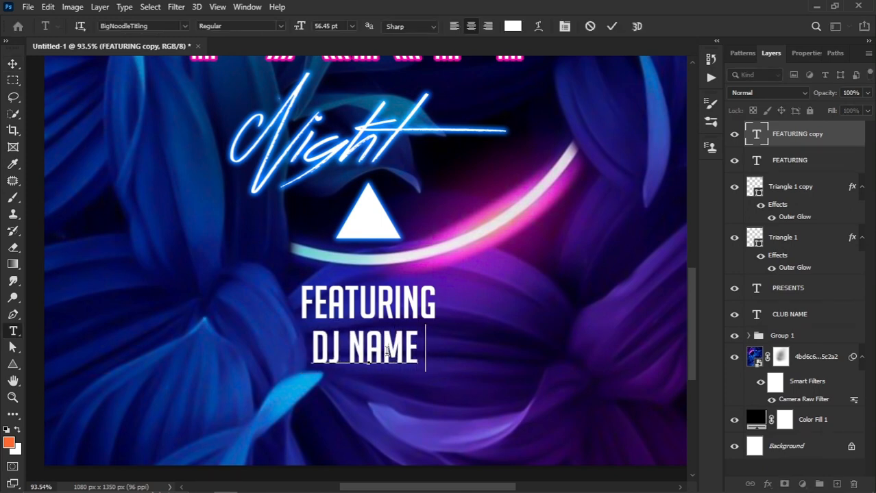
pyautogui.write(' HER')
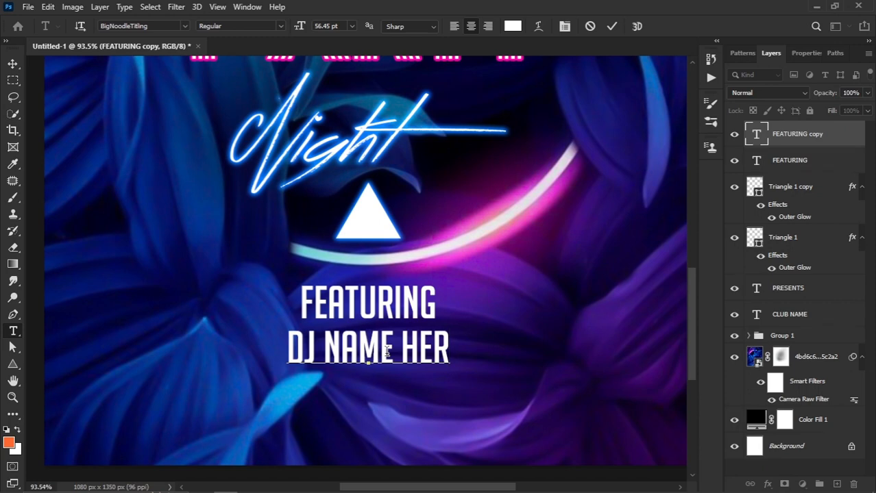
pyautogui.write('E')
# Step: Set the DJ NAME HERE text's font to Poppins Medium
pyautogui.hotkey('ctrl', 'a')
pyautogui.click(563, 26)
pyautogui.click(572, 204)
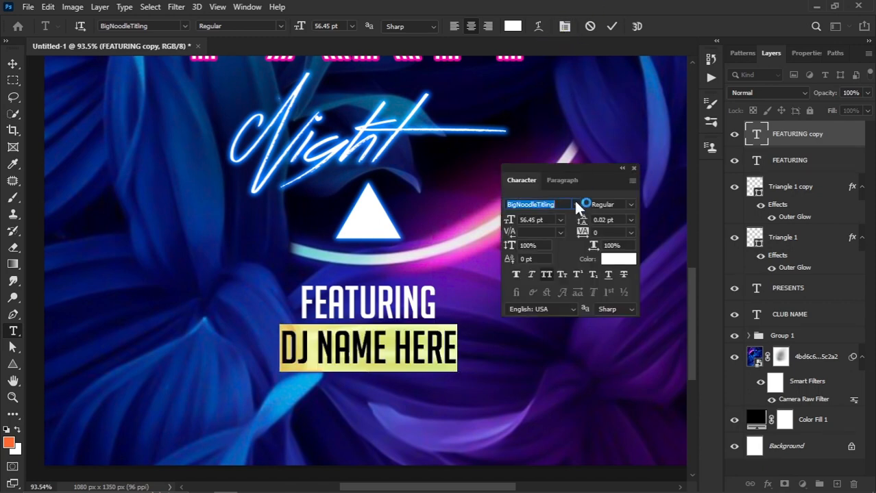
pyautogui.write('popp')
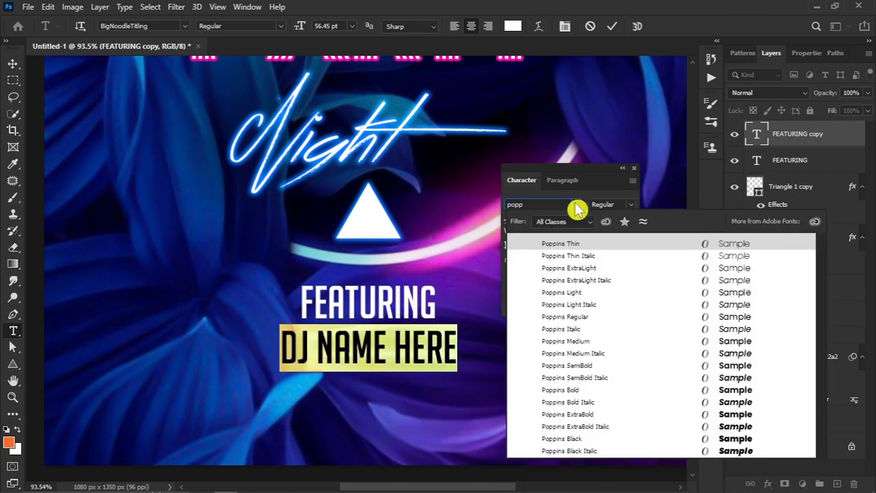
pyautogui.click(564, 342)
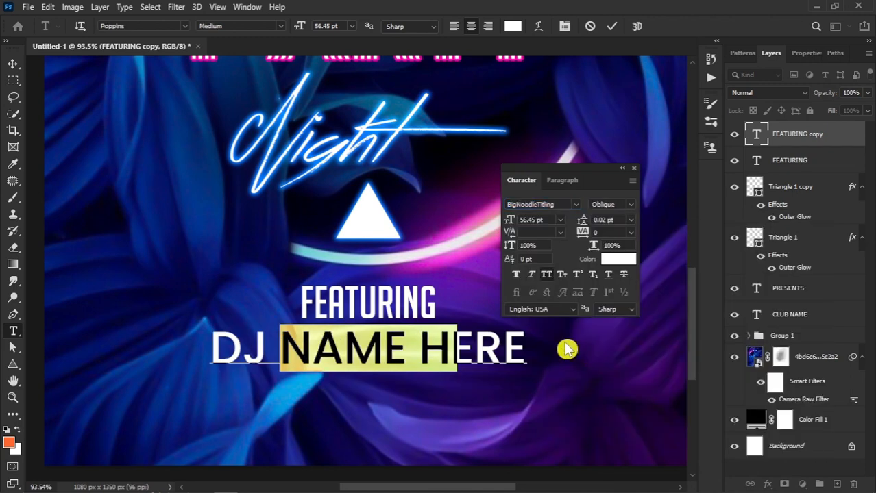
# Step: Scale the DJ NAME HERE text to 86.89% around its center and nudge it up slightly toward FEATURING
pyautogui.click(12, 64)
pyautogui.hotkey('ctrl', 't')
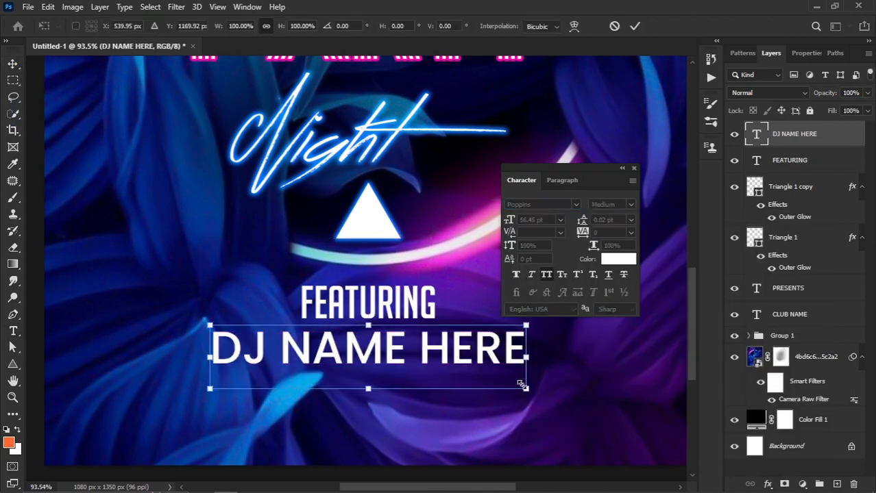
pyautogui.moveTo(526, 390); pyautogui.dragTo(506, 385)
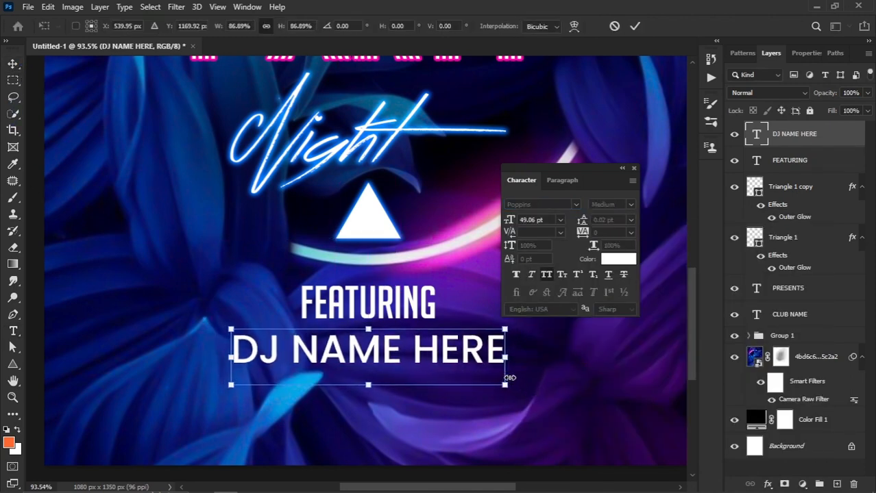
pyautogui.press('Return')
pyautogui.moveTo(418, 296); pyautogui.dragTo(419, 293)
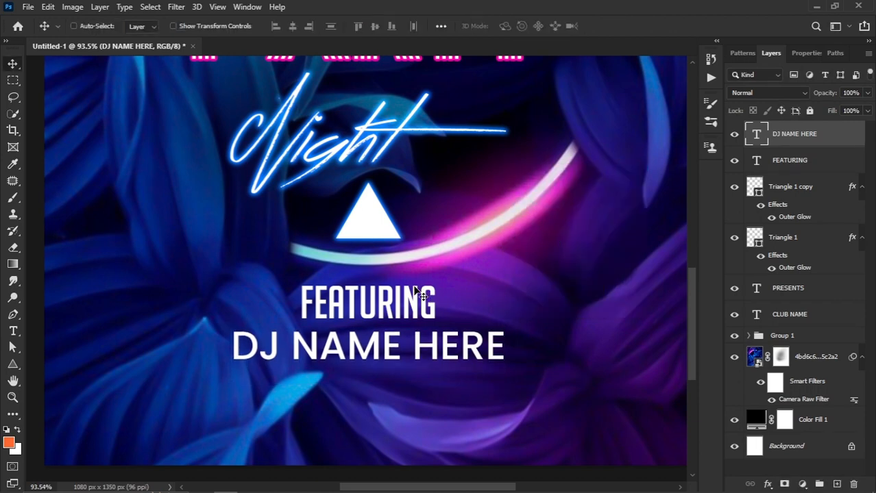
# Step: Set the FEATURING text's font to Poppins SemiBold
pyautogui.scroll(-2, 396, 333)
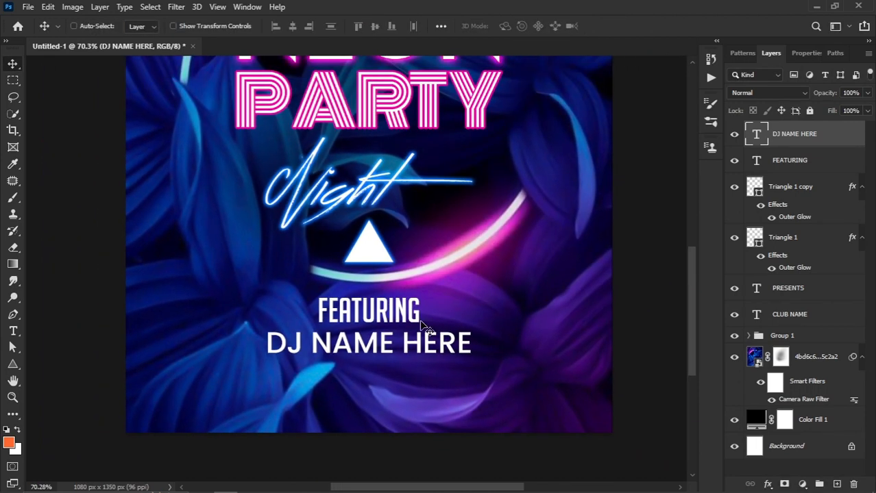
pyautogui.scroll(-1, 396, 342)
pyautogui.moveTo(409, 328); pyautogui.dragTo(373, 352)
pyautogui.scroll(4, 375, 387)
pyautogui.keyDown('ctrl'); pyautogui.click(383, 308); pyautogui.keyUp('ctrl')
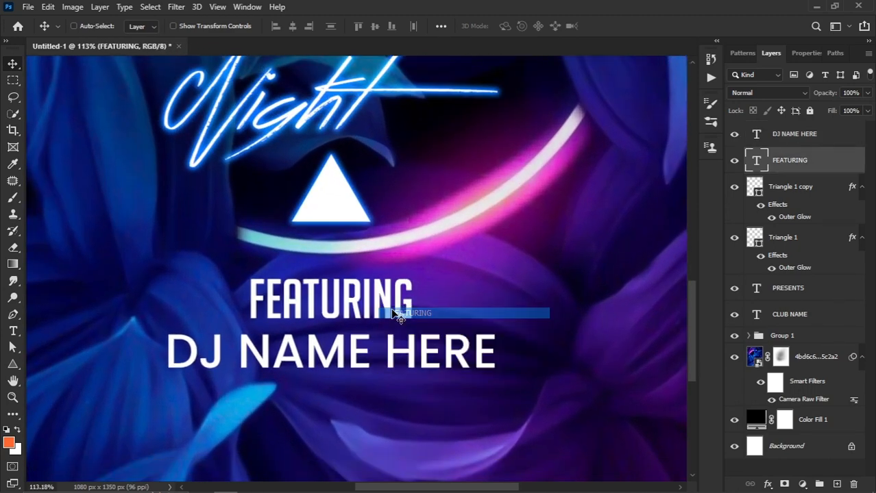
pyautogui.press('t')
pyautogui.click(563, 26)
pyautogui.click(571, 204)
pyautogui.click(571, 204)
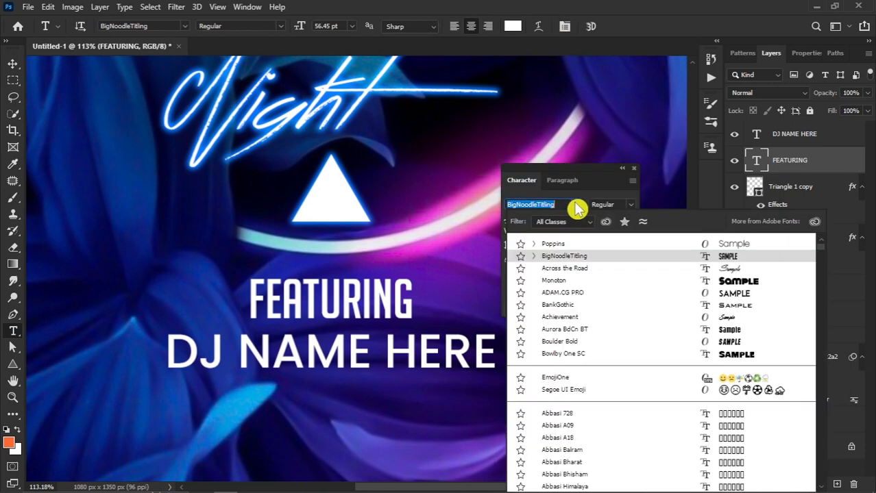
pyautogui.write('Poppins')
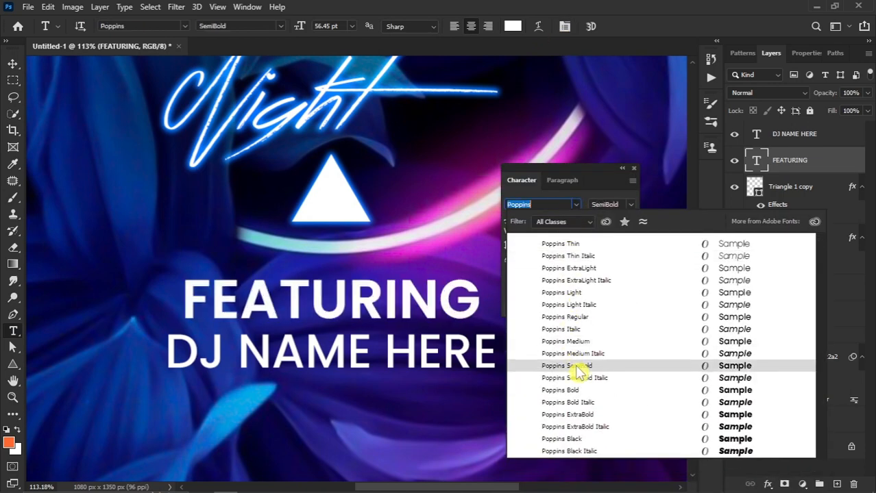
pyautogui.click(577, 368)
# Step: Set the DJ NAME HERE text's font to BigNoodleTitling Regular
pyautogui.click(423, 352)
pyautogui.hotkey('ctrl', 'a')
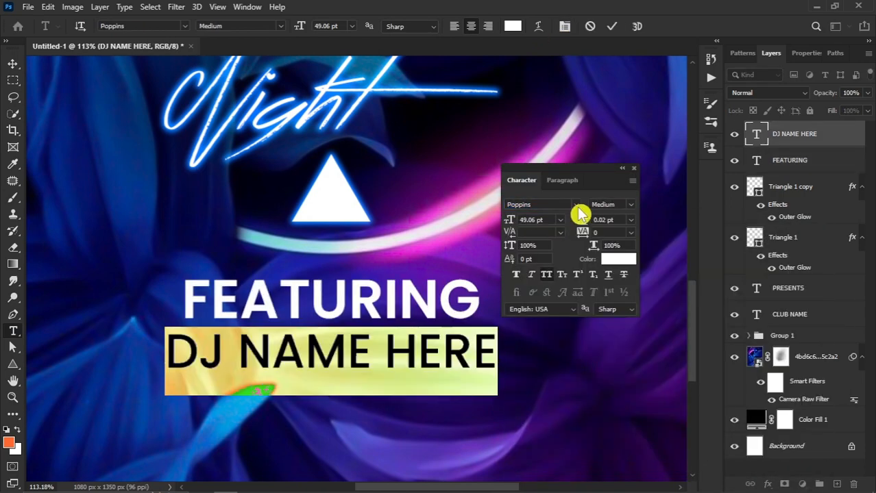
pyautogui.click(575, 205)
pyautogui.click(563, 257)
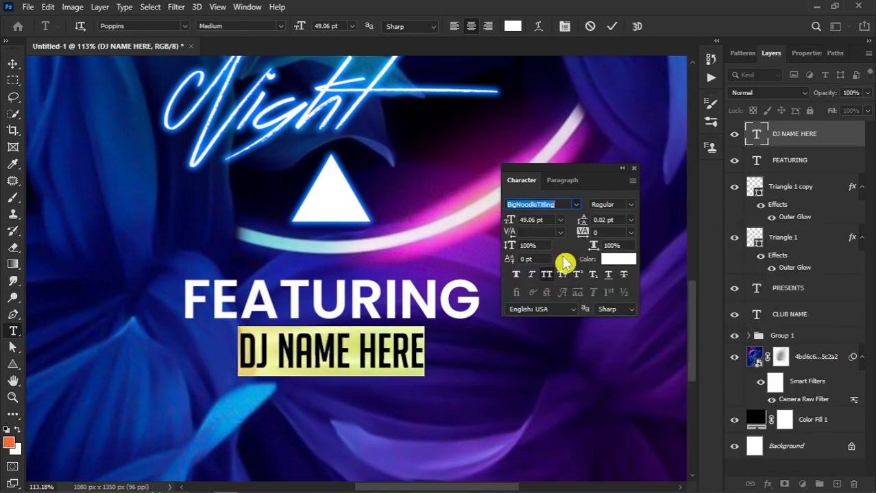
pyautogui.hotkey('ctrl', 'Return')
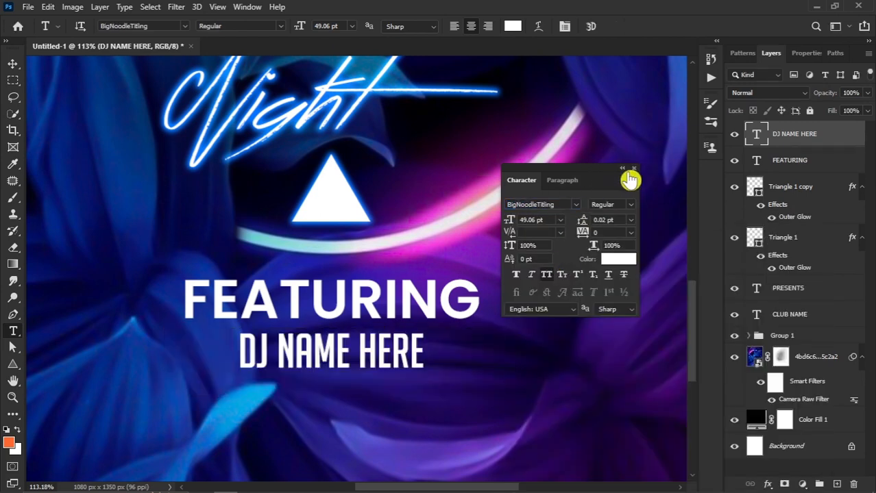
pyautogui.click(631, 170)
# Step: Enlarge the DJ NAME HERE text around its center to slightly less than the width of the FEATURING line
pyautogui.click(13, 63)
pyautogui.hotkey('ctrl', 't')
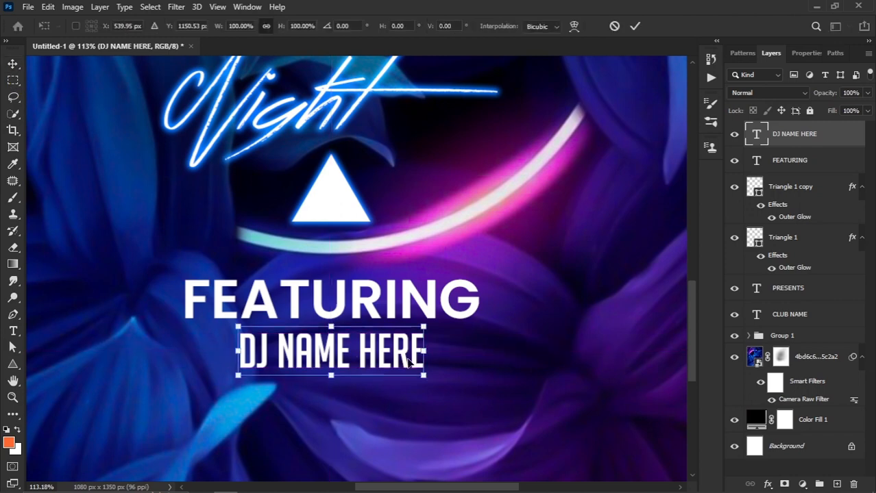
pyautogui.moveTo(423, 327); pyautogui.dragTo(467, 307)
pyautogui.press('Return')
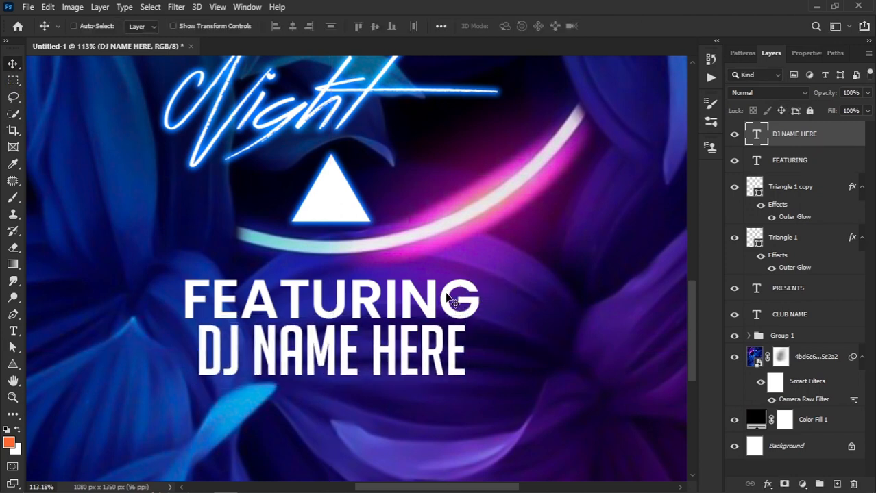
# Step: Scale the FEATURING text down to 30.23 pt, keeping it centered above DJ NAME HERE
pyautogui.rightClick(455, 297)
pyautogui.click(466, 302)
pyautogui.hotkey('ctrl', 't')
pyautogui.moveTo(480, 351); pyautogui.dragTo(413, 303)
pyautogui.press('Return')
# Step: Set the FEATURING text's tracking to 220 and its font style to Poppins Medium
pyautogui.press('t')
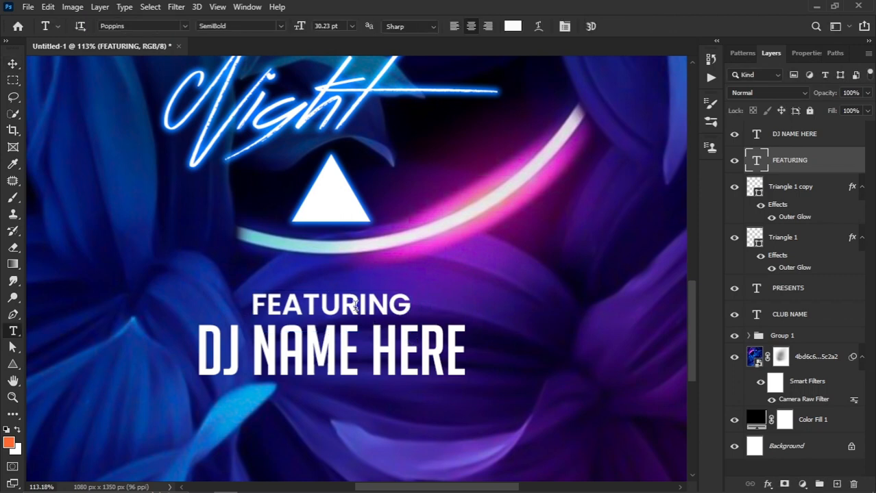
pyautogui.press('Return')
pyautogui.click(563, 26)
pyautogui.click(626, 208)
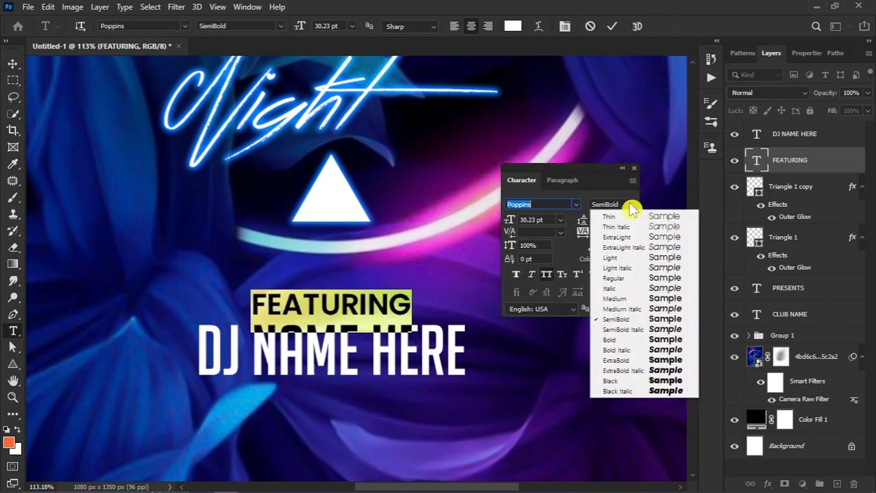
pyautogui.click(612, 280)
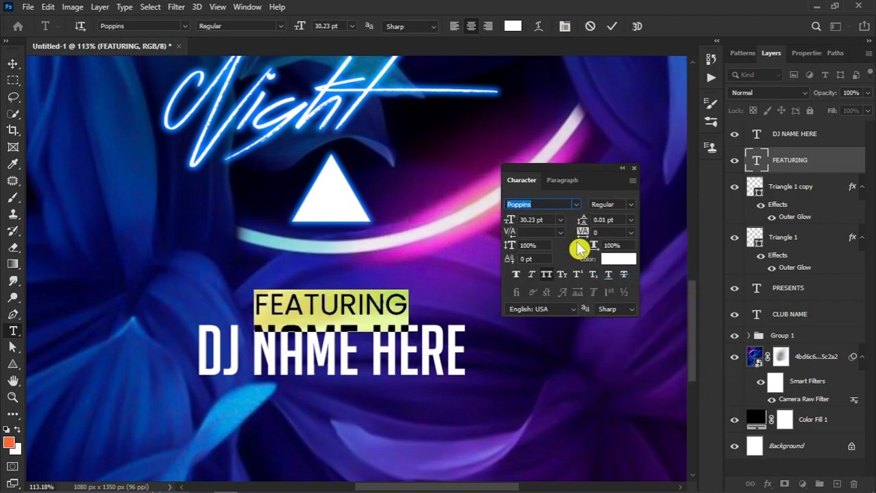
pyautogui.press('Up')
pyautogui.press('Up')
pyautogui.press('Up')
pyautogui.press('Up')
pyautogui.press('Up')
pyautogui.press('Up')
pyautogui.press('Up')
pyautogui.press('Up')
pyautogui.press('Up')
pyautogui.press('Up')
pyautogui.press('Up')
pyautogui.press('Up')
pyautogui.press('Up')
pyautogui.press('Up')
pyautogui.press('Up')
pyautogui.press('Up')
pyautogui.press('Up')
pyautogui.press('Up')
pyautogui.press('Up')
pyautogui.press('Up')
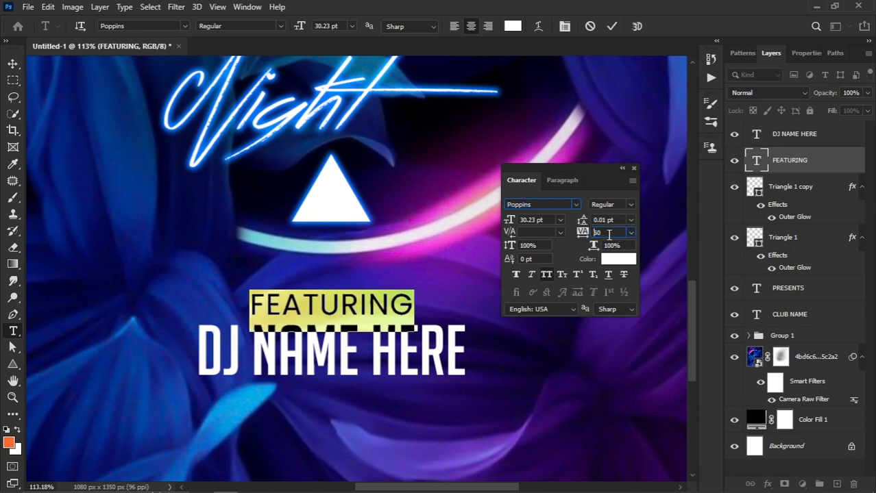
pyautogui.click(626, 204)
pyautogui.click(607, 297)
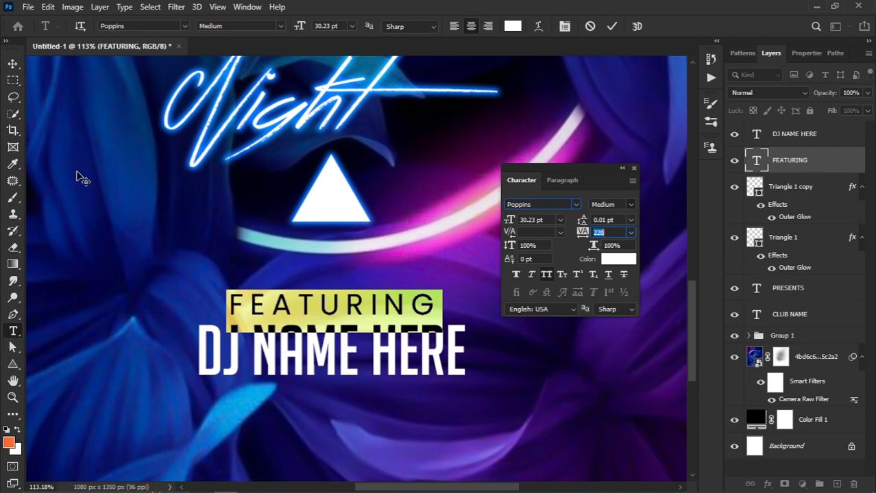
# Step: Scale the FEATURING text down to 25.9 pt around its center
pyautogui.click(12, 63)
pyautogui.hotkey('ctrl', 't')
pyautogui.moveTo(441, 332); pyautogui.dragTo(427, 327)
pyautogui.press('Return')
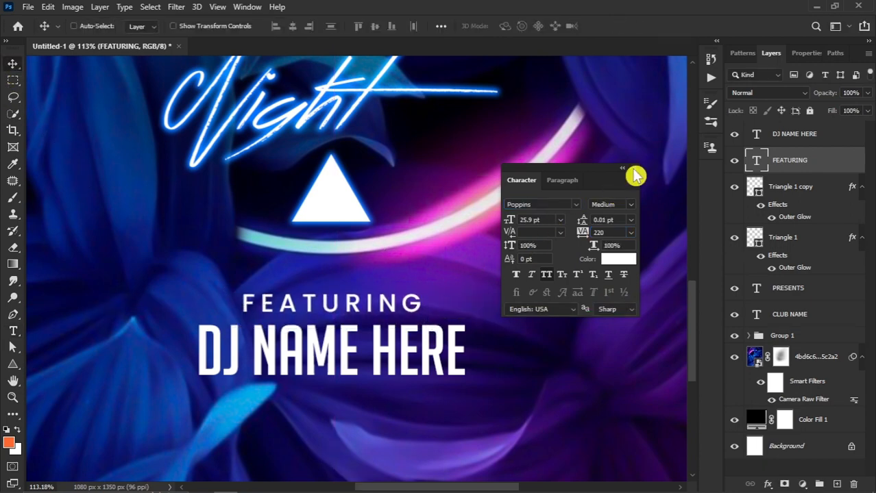
pyautogui.click(634, 168)
# Step: Move the FEATURING and DJ NAME HERE texts up slightly together and center both horizontally on the canvas
pyautogui.rightClick(406, 347)
pyautogui.click(438, 348)
pyautogui.scroll(-5, 367, 336)
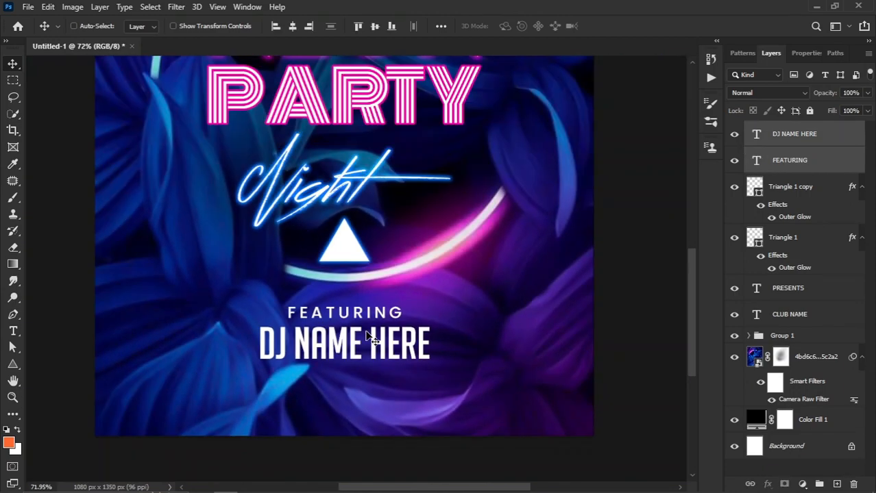
pyautogui.moveTo(367, 336); pyautogui.dragTo(367, 327)
pyautogui.hotkey('ctrl', 'a')
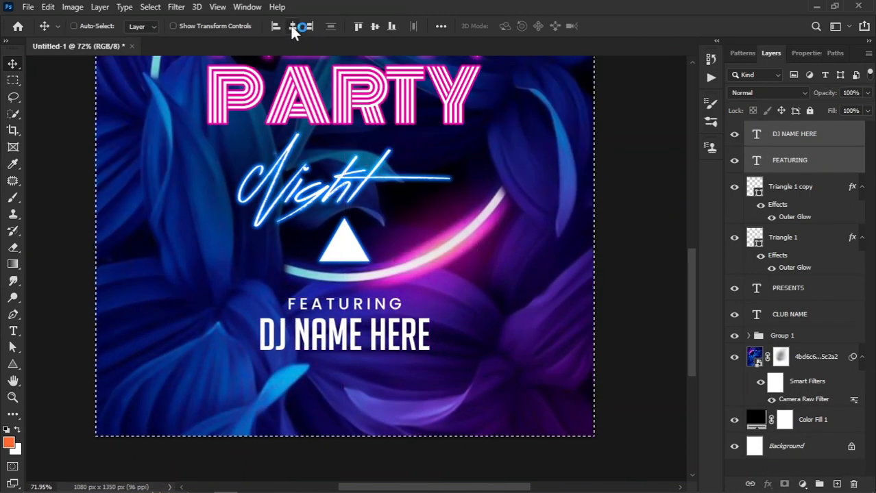
pyautogui.click(292, 26)
# Step: Add a text line reading "WEDNESDAY 4TH JULY" below DJ NAME HERE and select the whole line
pyautogui.scroll(-3, 368, 367)
pyautogui.scroll(-1, 370, 368)
pyautogui.scroll(6, 387, 373)
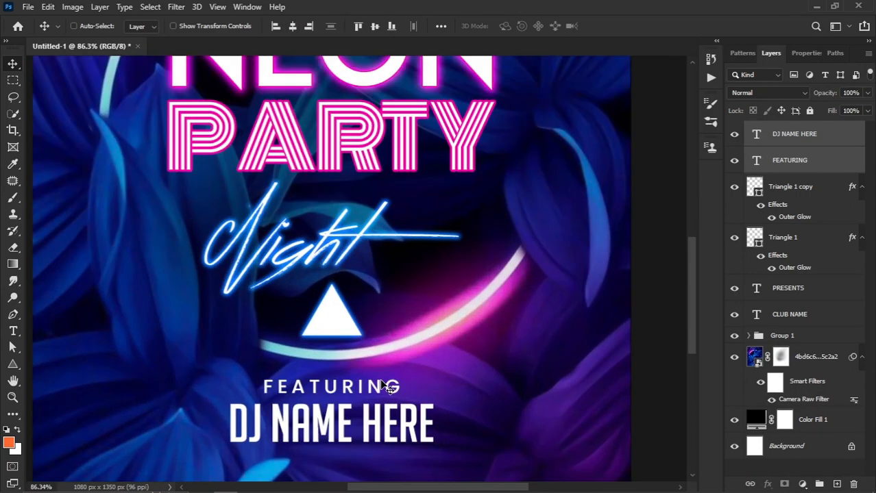
pyautogui.scroll(2, 304, 354)
pyautogui.moveTo(297, 352); pyautogui.dragTo(310, 322)
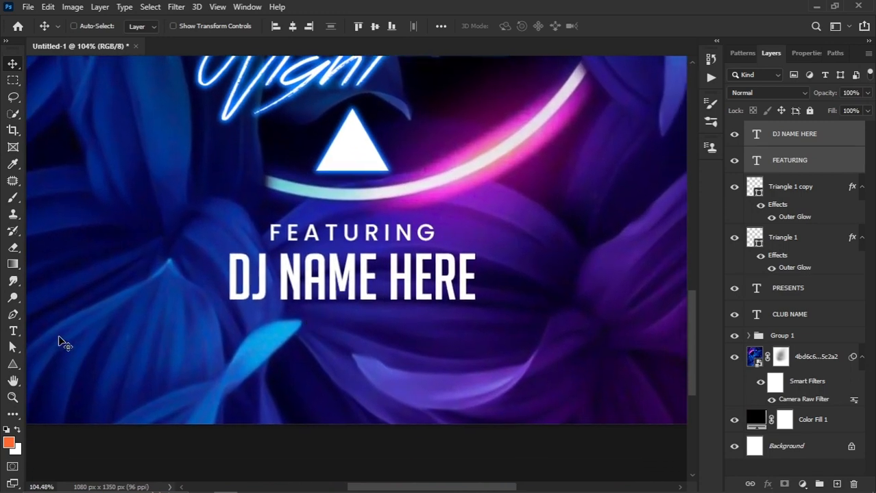
pyautogui.click(13, 330)
pyautogui.click(245, 359)
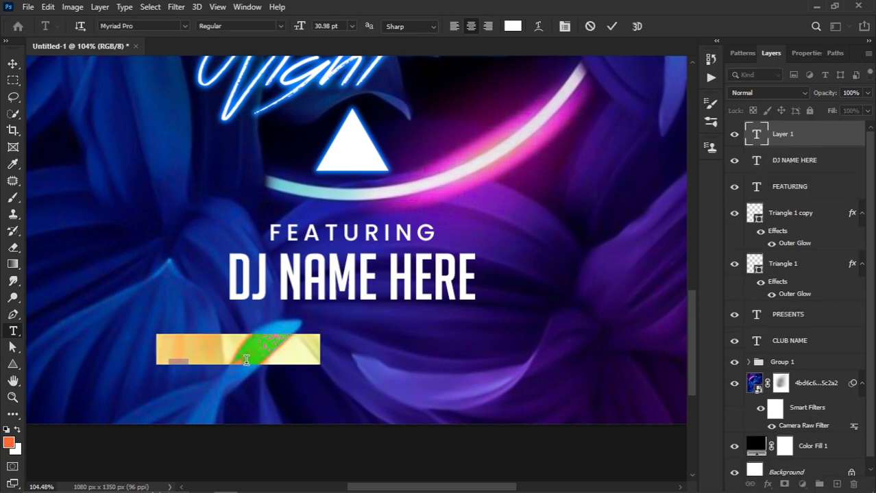
pyautogui.write('WE')
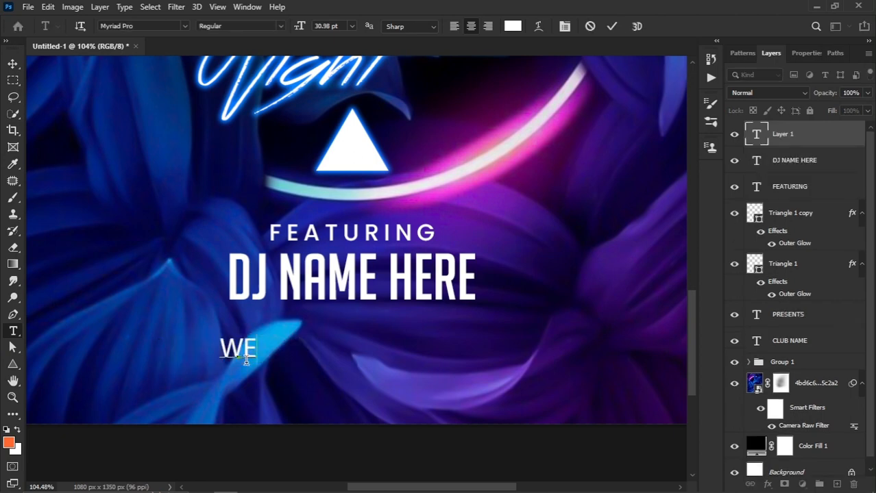
pyautogui.write('DNESDAY')
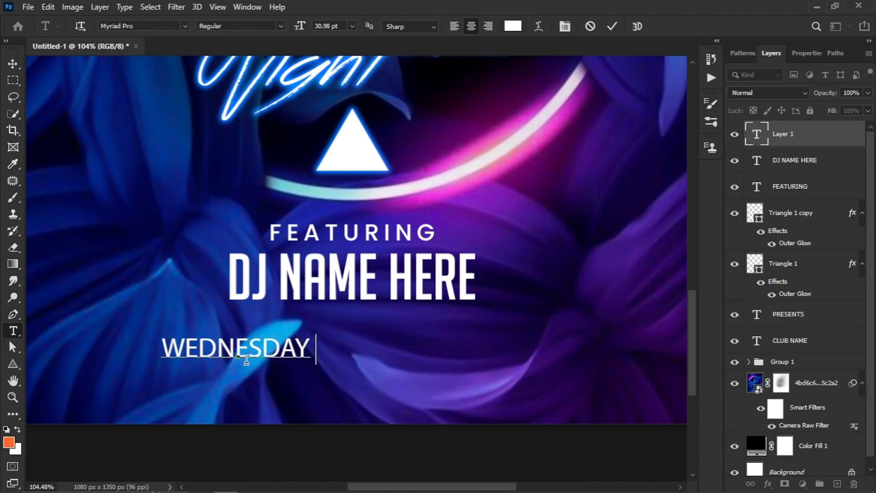
pyautogui.write(' 4TH ')
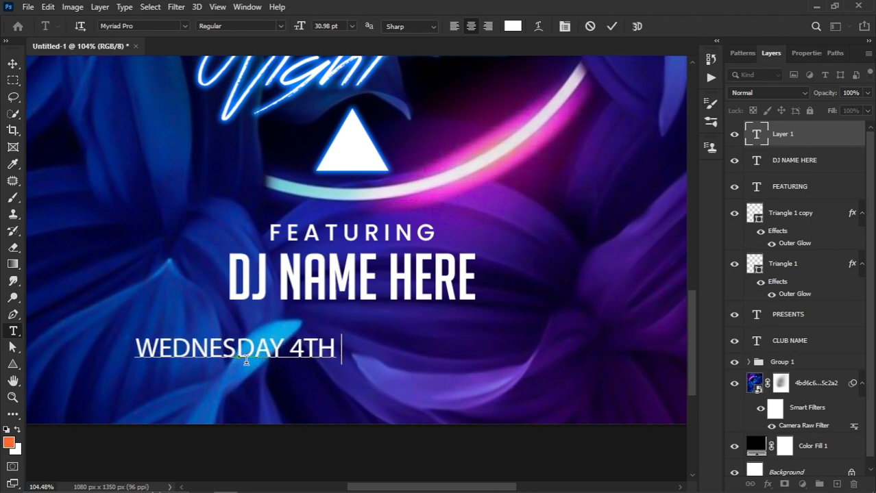
pyautogui.write('JULY')
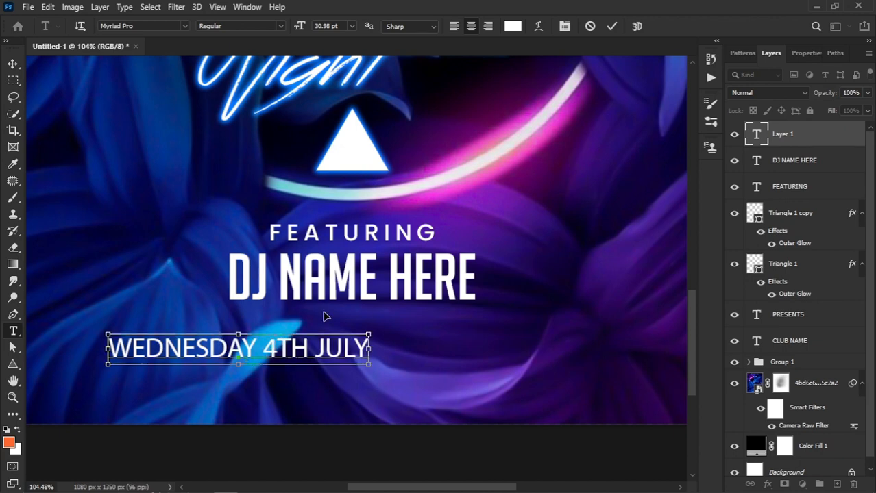
pyautogui.hotkey('ctrl', 'a')
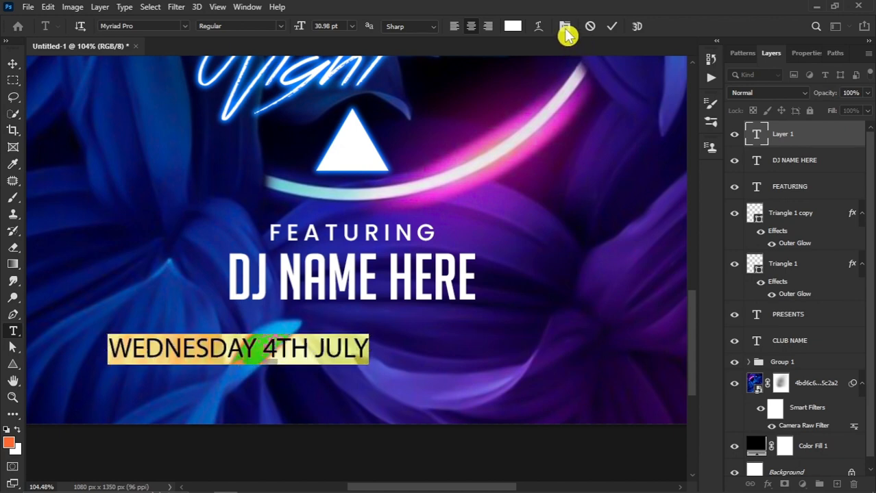
# Step: Set the WEDNESDAY 4TH JULY text's font to Poppins Bold and center the text horizontally on the canvas
pyautogui.click(564, 26)
pyautogui.click(576, 205)
pyautogui.write('poppins')
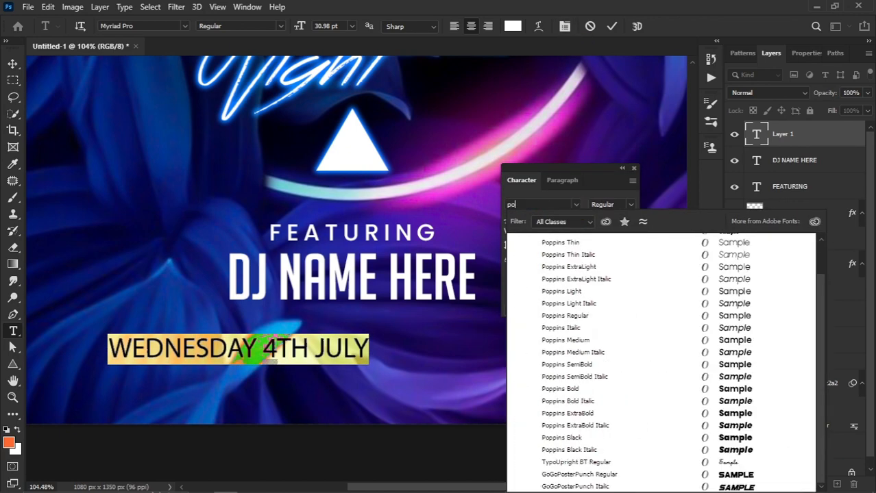
pyautogui.click(566, 390)
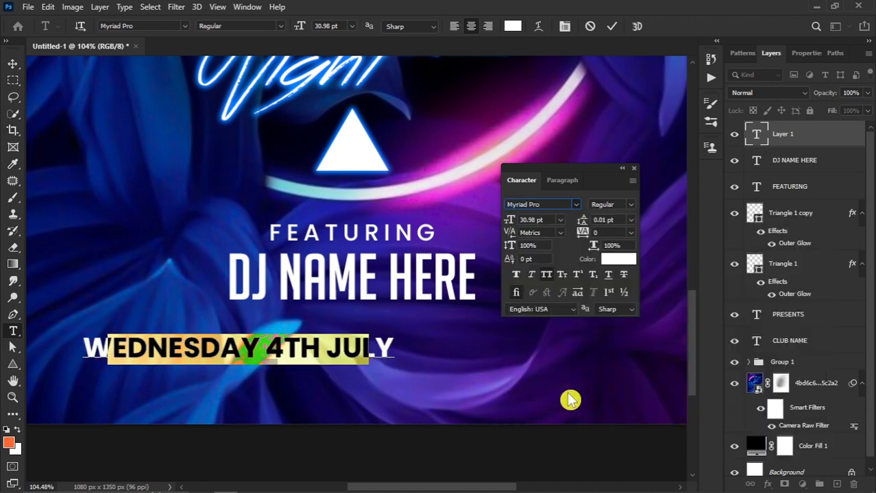
pyautogui.hotkey('ctrl', 'Return')
pyautogui.press('v')
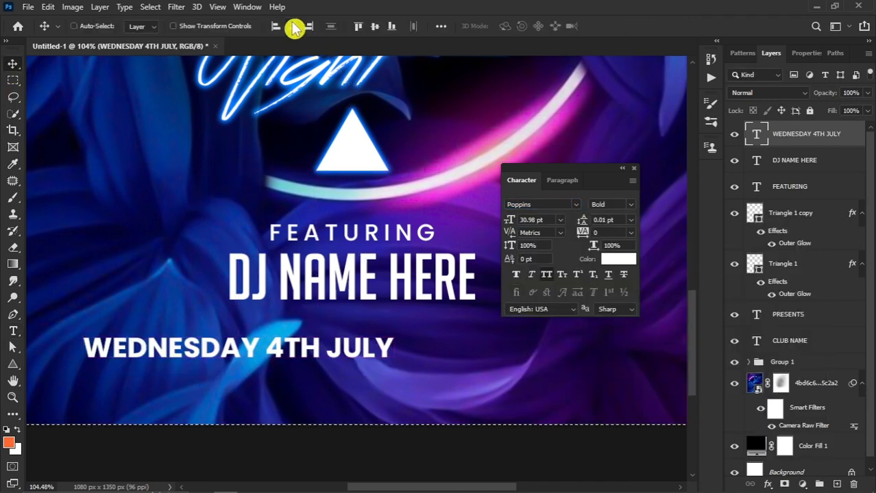
pyautogui.click(292, 26)
pyautogui.click(634, 168)
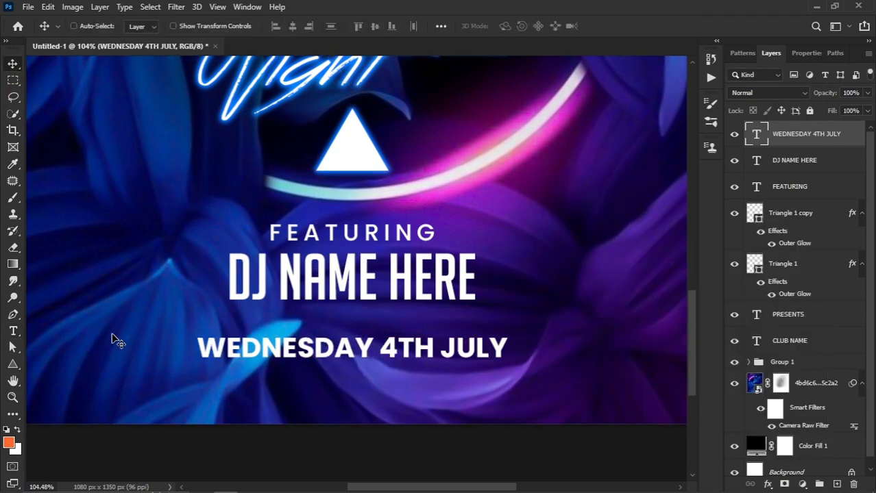
# Step: Draw a rectangle about 564 x 71 px around the date text, with no fill and a white stroke
pyautogui.click(13, 364)
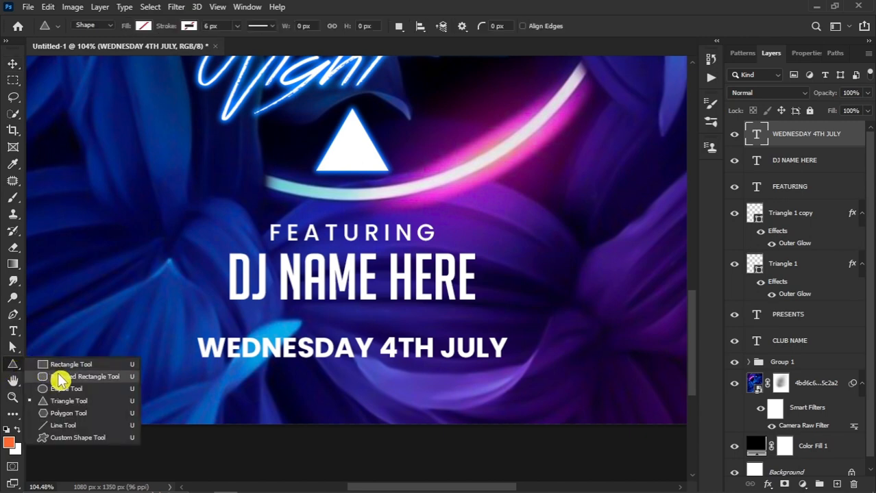
pyautogui.click(60, 377)
pyautogui.click(14, 366)
pyautogui.click(51, 364)
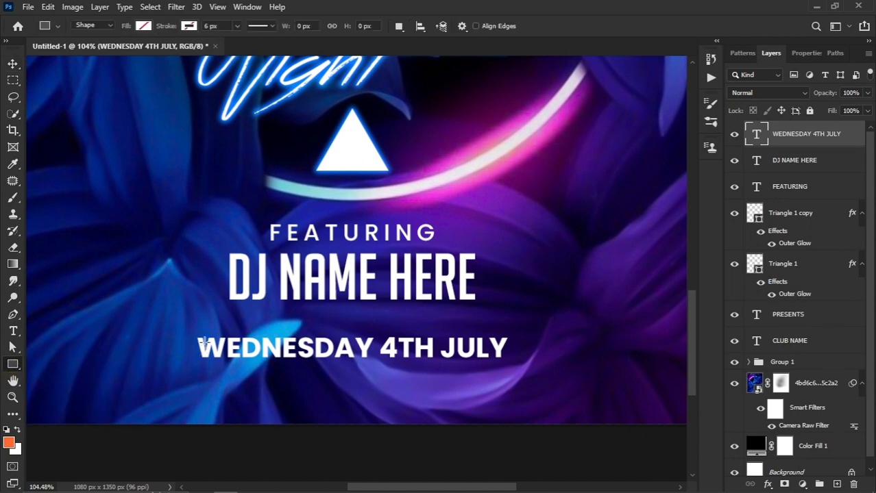
pyautogui.moveTo(165, 326); pyautogui.dragTo(542, 374)
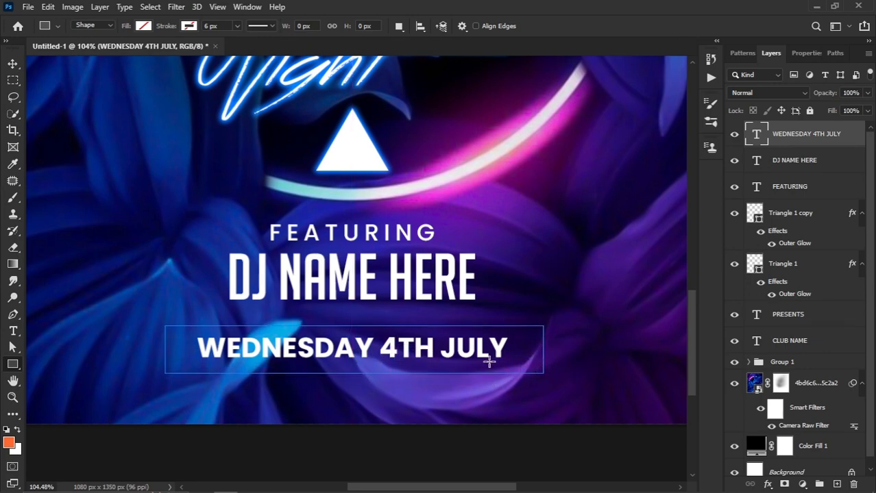
pyautogui.click(192, 26)
pyautogui.click(108, 94)
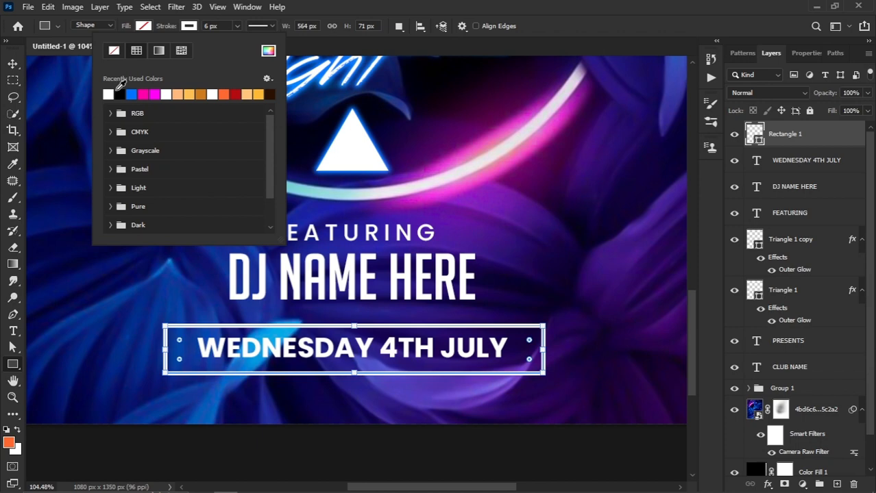
pyautogui.click(189, 24)
# Step: Fully round the rectangle's corners into a pill shape and set its stroke width to 4 px
pyautogui.scroll(8, 175, 341)
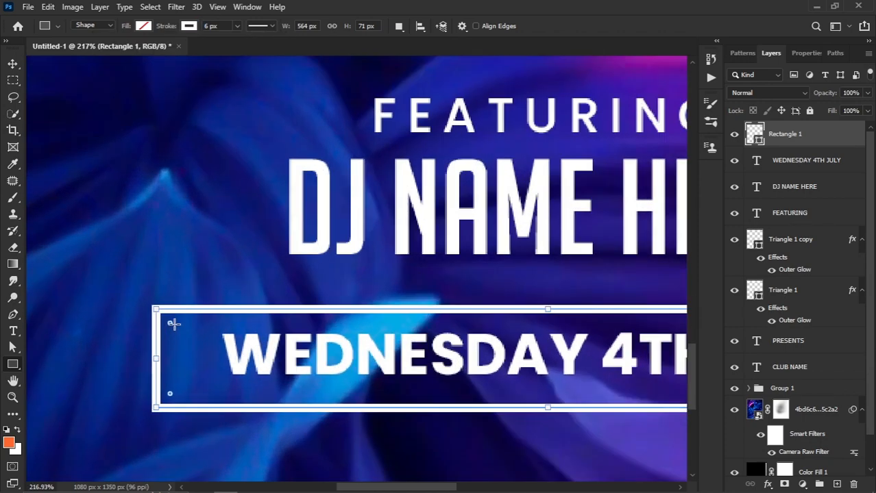
pyautogui.moveTo(171, 324); pyautogui.dragTo(243, 329)
pyautogui.scroll(-1, 181, 339)
pyautogui.scroll(-2, 182, 338)
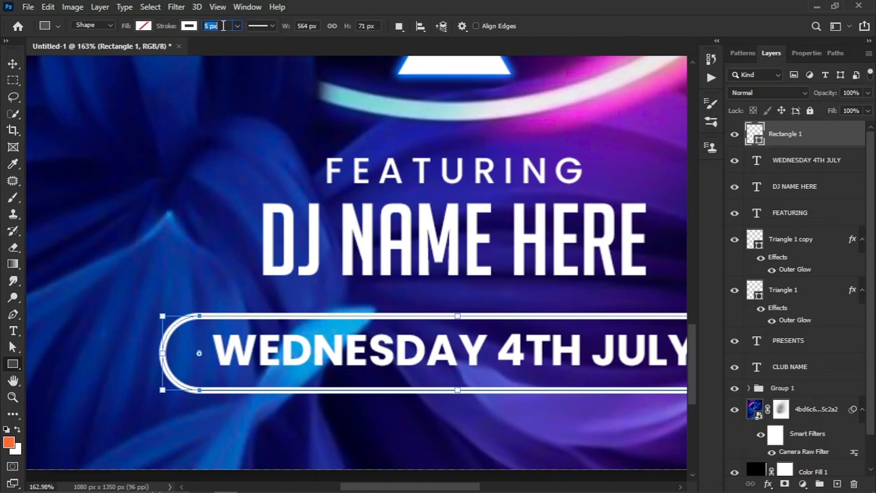
pyautogui.press('Return')
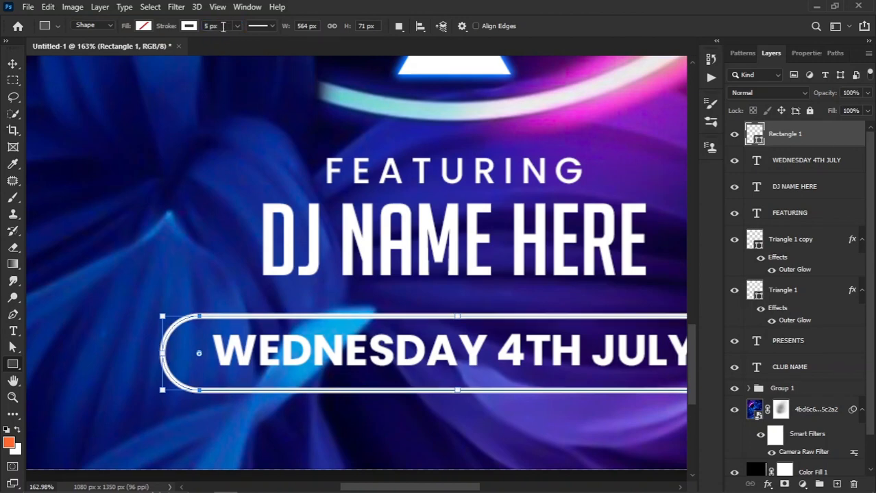
pyautogui.click(13, 66)
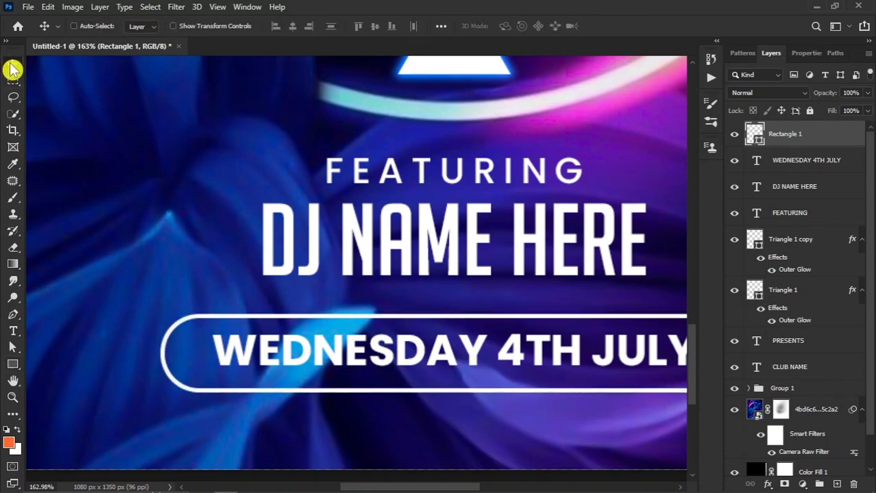
# Step: Add a magenta Outer Glow with a size of 9 px to the rounded rectangle
pyautogui.rightClick(786, 139)
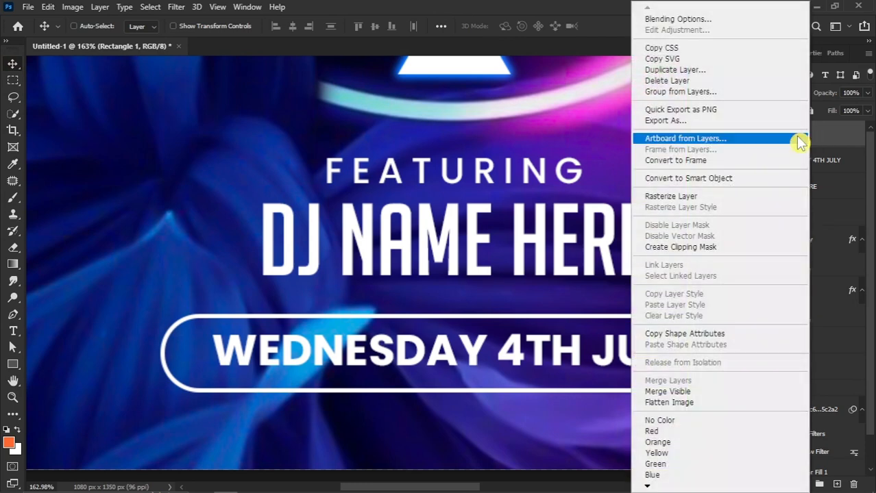
pyautogui.click(685, 20)
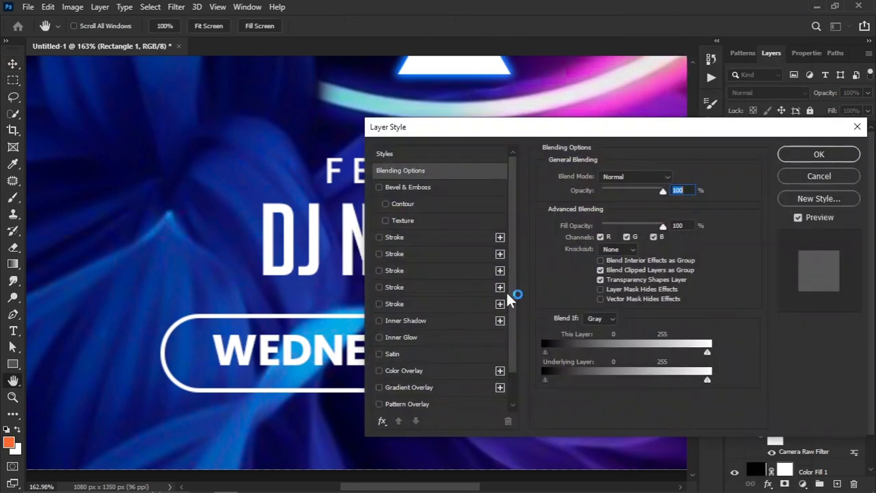
pyautogui.scroll(-1, 513, 354)
pyautogui.click(409, 387)
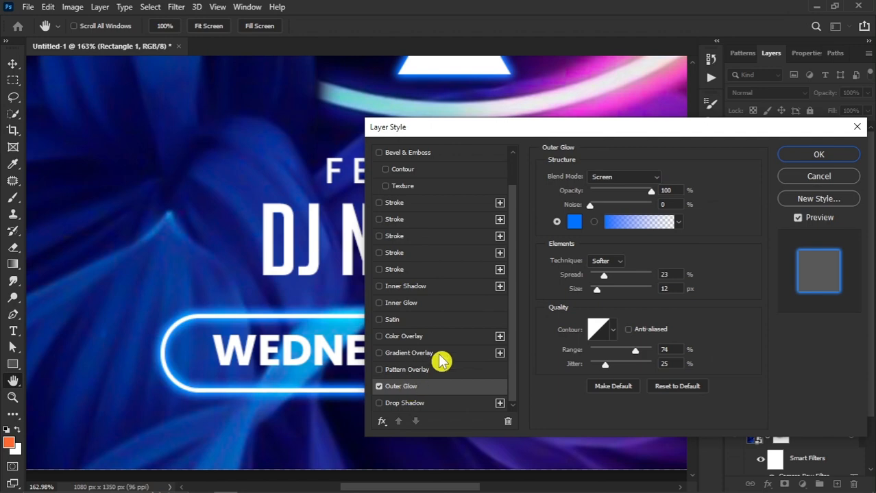
pyautogui.click(574, 221)
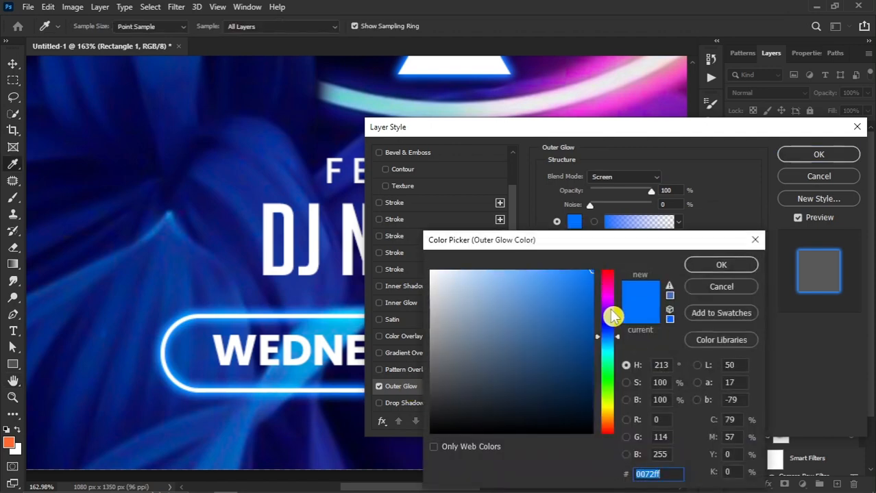
pyautogui.moveTo(612, 313); pyautogui.dragTo(612, 303)
pyautogui.click(716, 266)
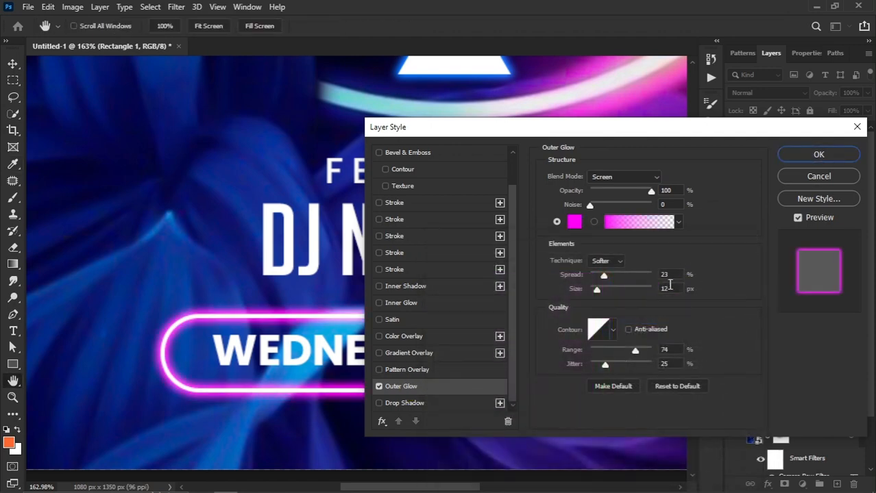
pyautogui.doubleClick(664, 288)
pyautogui.write('8')
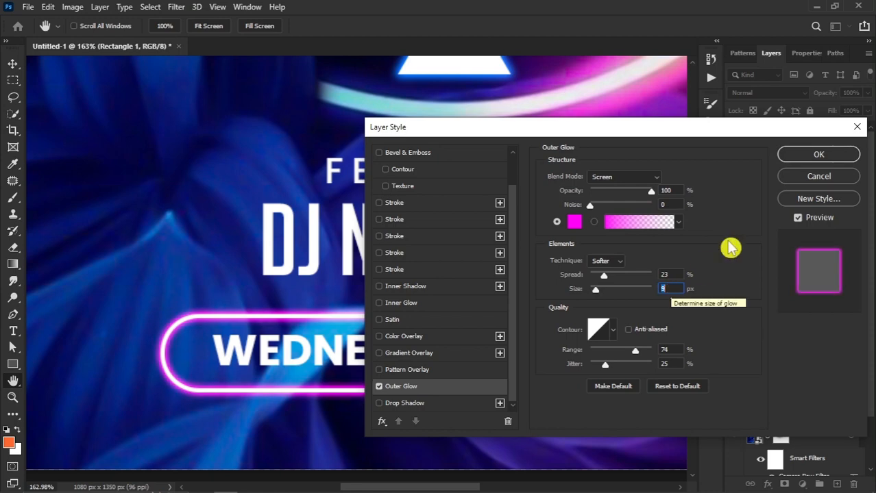
pyautogui.click(794, 156)
# Step: Duplicate the glowing rounded rectangle, and remove the stroke and hide the effects on the original beneath
pyautogui.moveTo(805, 143); pyautogui.dragTo(836, 484)
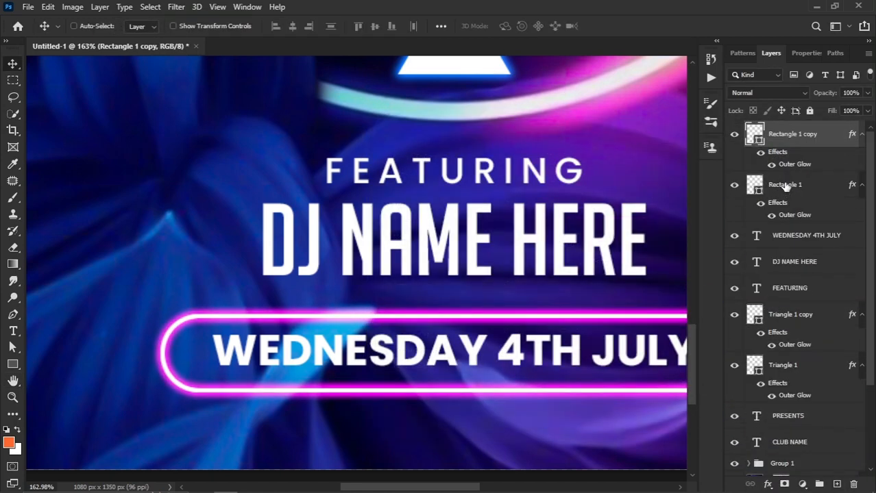
pyautogui.click(785, 187)
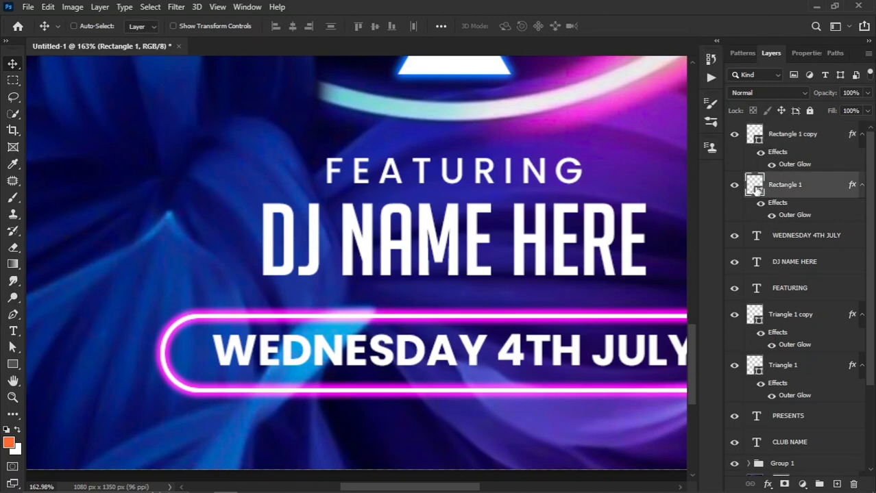
pyautogui.click(13, 365)
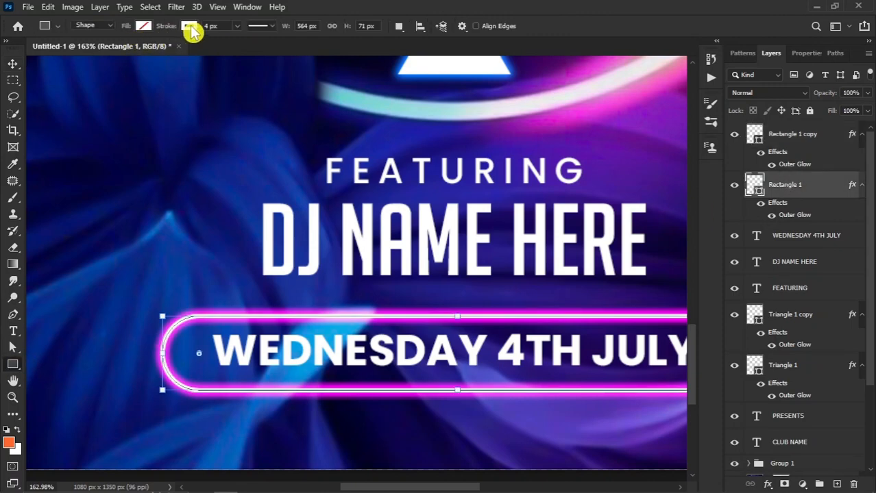
pyautogui.click(189, 26)
pyautogui.click(115, 53)
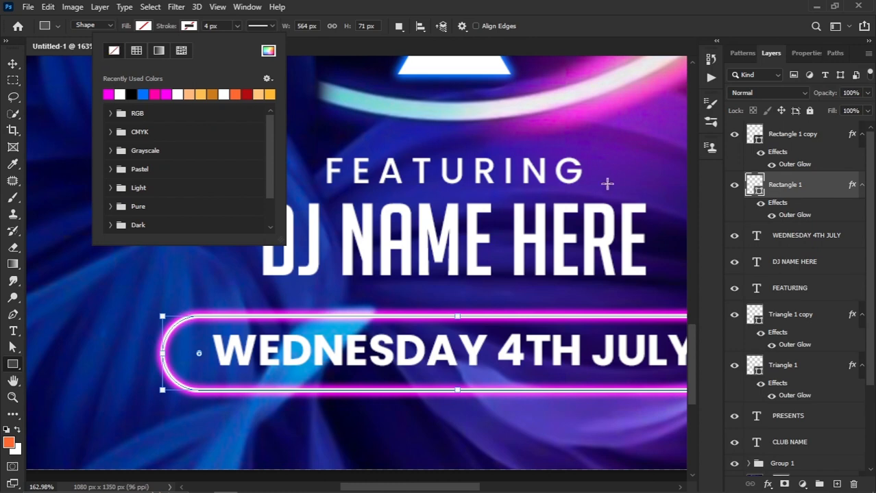
pyautogui.click(763, 209)
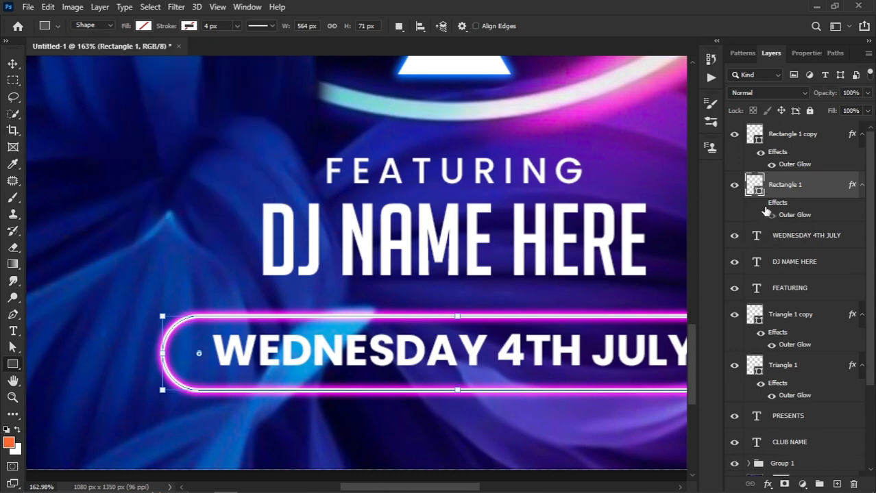
# Step: Fill the original rounded rectangle with black and set its layer opacity to 50%
pyautogui.click(143, 26)
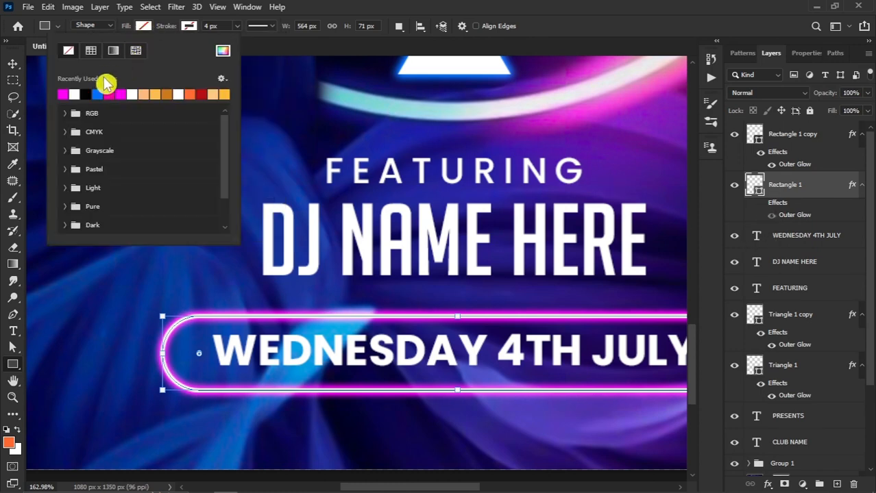
pyautogui.click(90, 93)
pyautogui.click(12, 68)
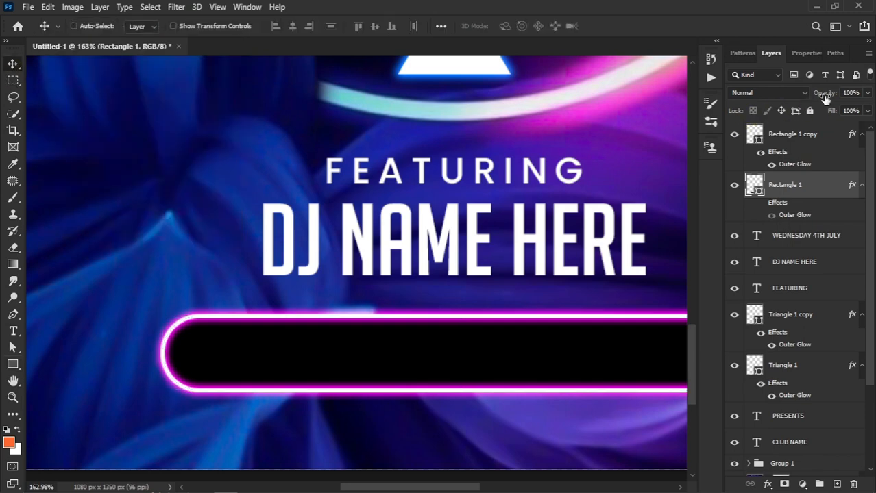
pyautogui.press('Return')
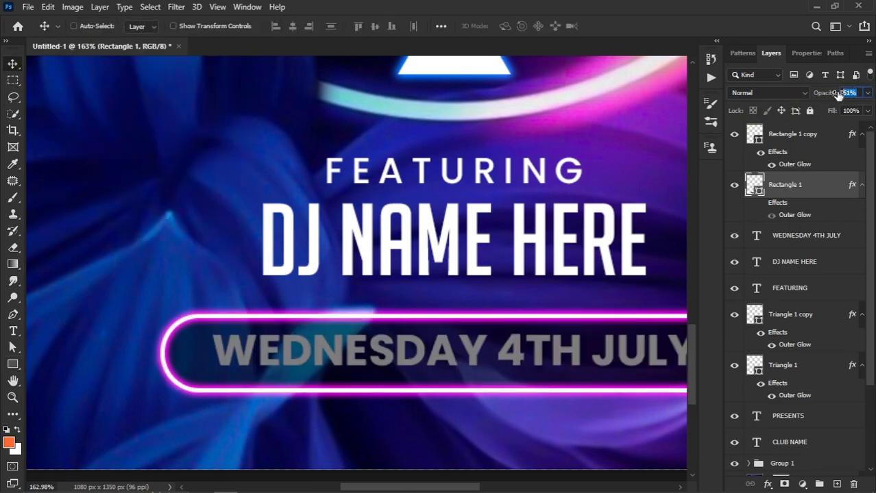
pyautogui.write('50')
pyautogui.press('Return')
# Step: Move the date text layer above both rectangles and group the three layers
pyautogui.moveTo(802, 244); pyautogui.dragTo(808, 140)
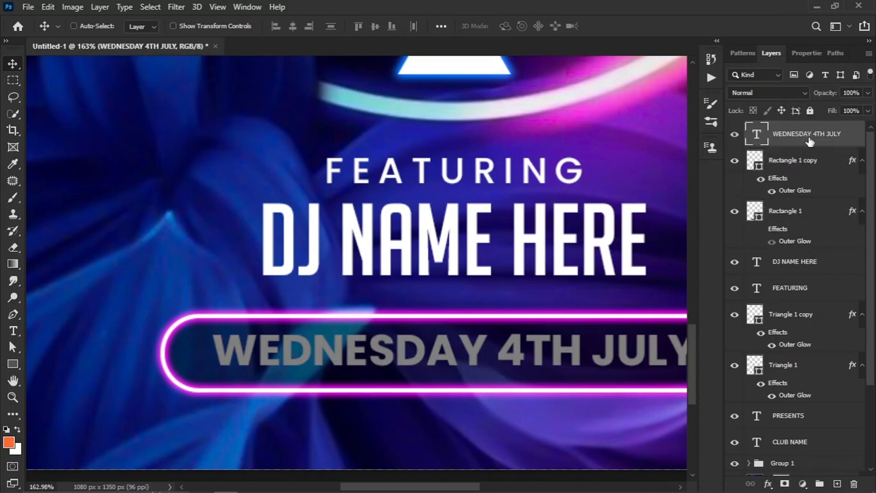
pyautogui.keyDown('shift'); pyautogui.click(787, 216); pyautogui.keyUp('shift')
pyautogui.hotkey('ctrl', 'g')
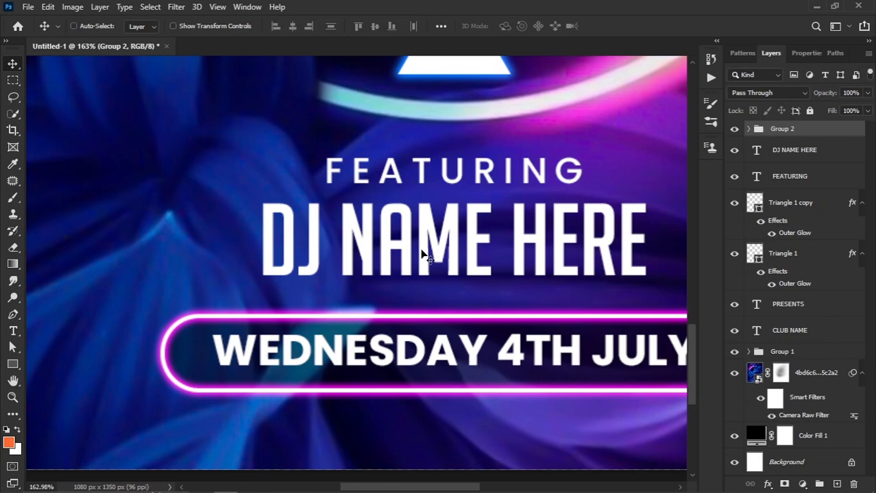
# Step: Center the date badge group horizontally on the canvas
pyautogui.scroll(-3, 363, 288)
pyautogui.scroll(-2, 364, 288)
pyautogui.hotkey('ctrl', 'a')
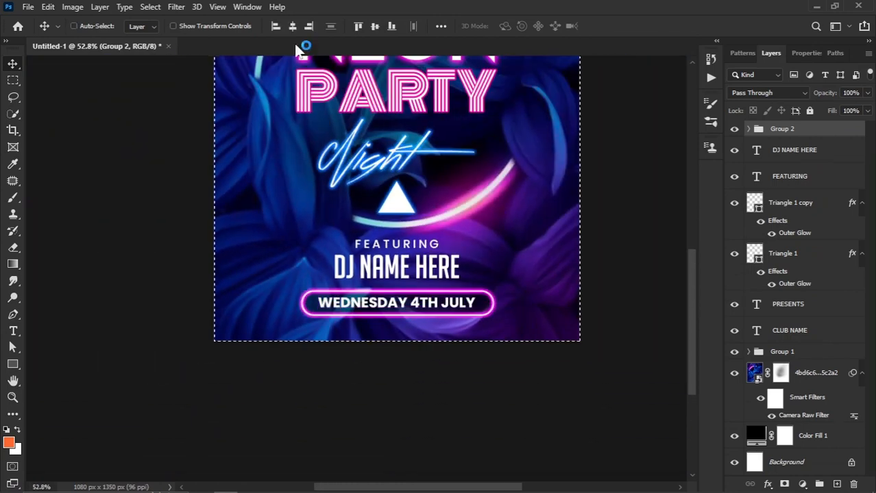
pyautogui.hotkey('ctrl', 'd')
pyautogui.scroll(2, 488, 279)
pyautogui.scroll(-1, 537, 267)
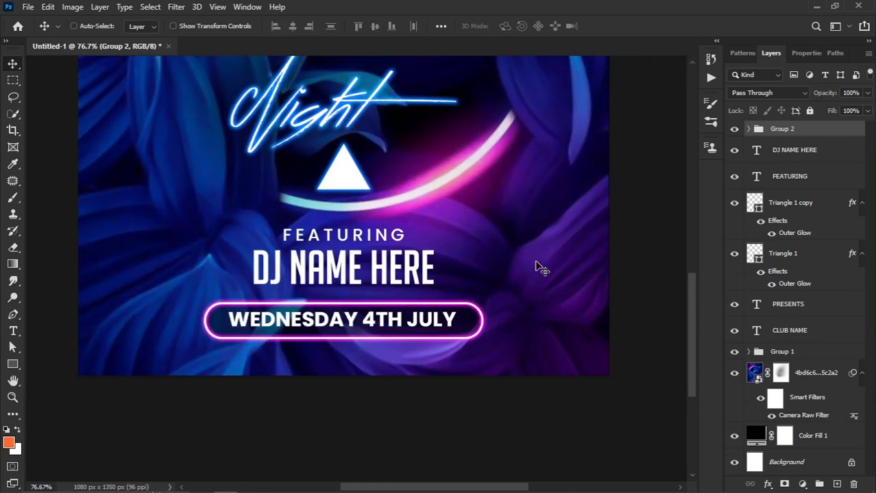
# Step: Align the date text and both rounded rectangles to each other by their horizontal and vertical centers
pyautogui.click(749, 129)
pyautogui.click(816, 150)
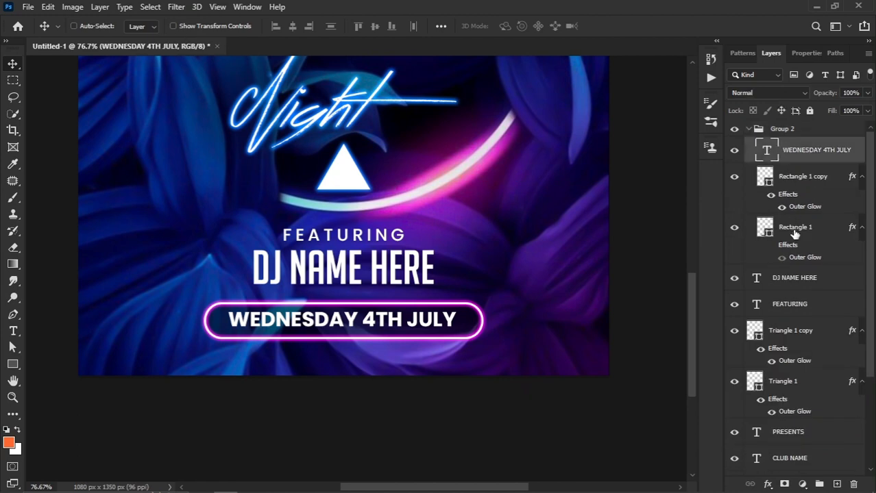
pyautogui.keyDown('shift'); pyautogui.click(794, 226); pyautogui.keyUp('shift')
pyautogui.click(292, 26)
pyautogui.click(374, 26)
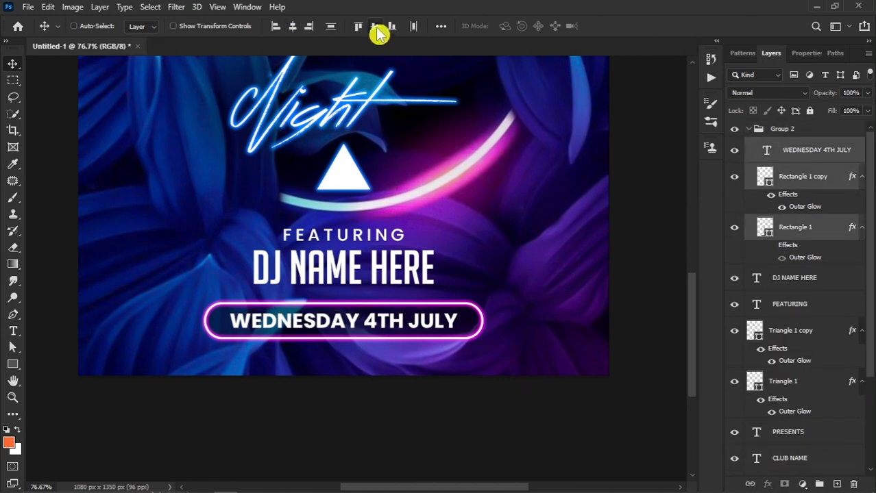
# Step: Set the Outer Glow spread of the white-stroked rounded rectangle to 15%
pyautogui.click(797, 179)
pyautogui.doubleClick(800, 207)
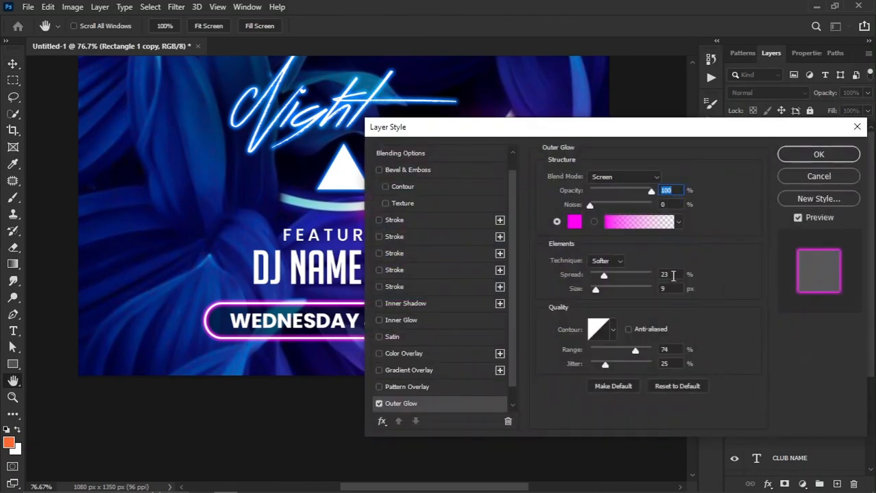
pyautogui.click(673, 276)
pyautogui.scroll(-3, 672, 276)
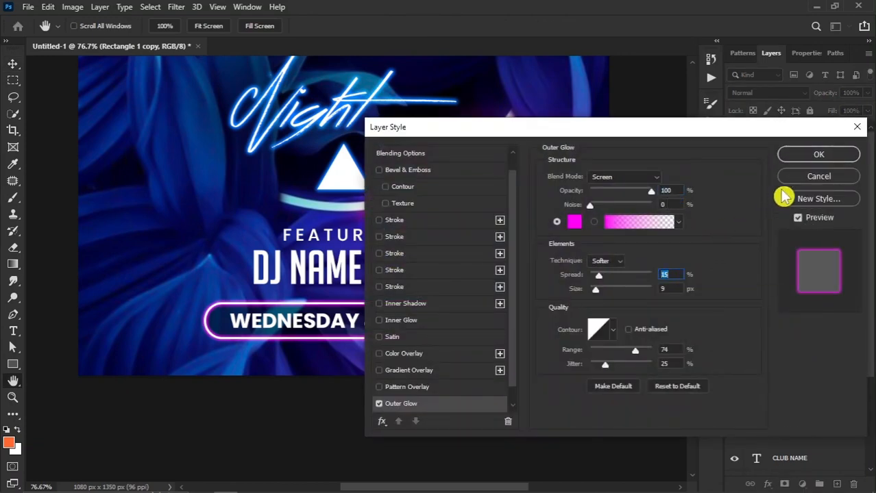
pyautogui.click(798, 155)
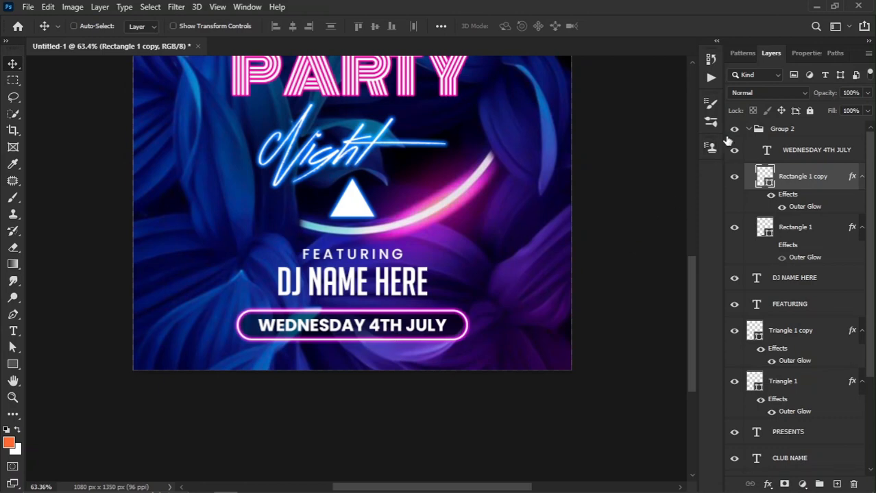
# Step: Collapse the date badge group and nudge it slightly upward
pyautogui.click(748, 129)
pyautogui.hotkey('shift', 'Up')
pyautogui.scroll(-3, 390, 345)
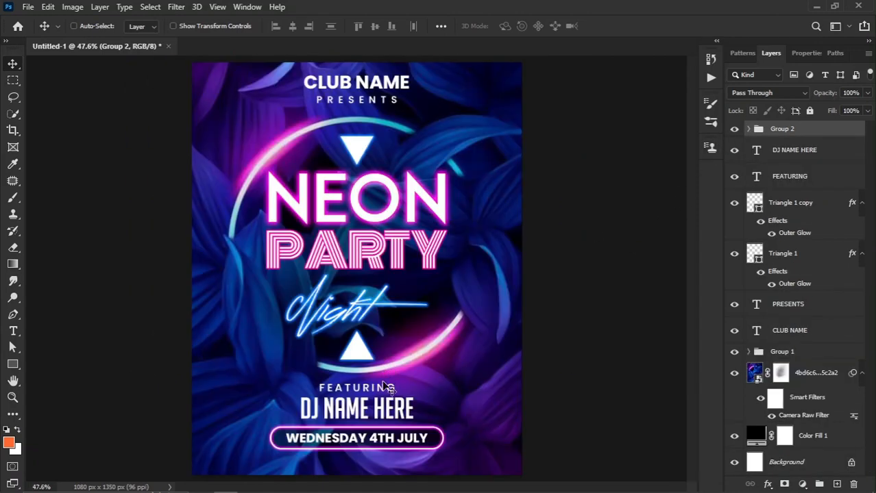
# Step: Add a text line below the date badge with a placeholder contact number followed by VENUE HERE
pyautogui.scroll(3, 378, 442)
pyautogui.scroll(5, 382, 447)
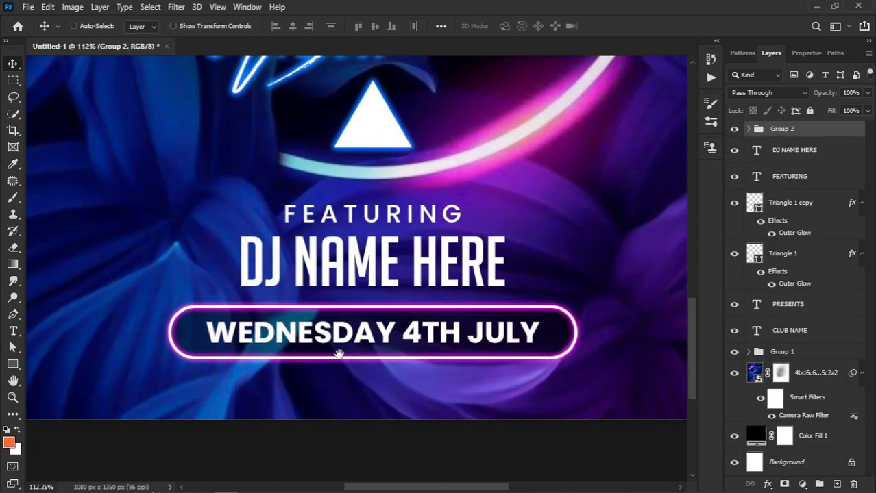
pyautogui.moveTo(338, 354); pyautogui.dragTo(339, 341)
pyautogui.click(13, 331)
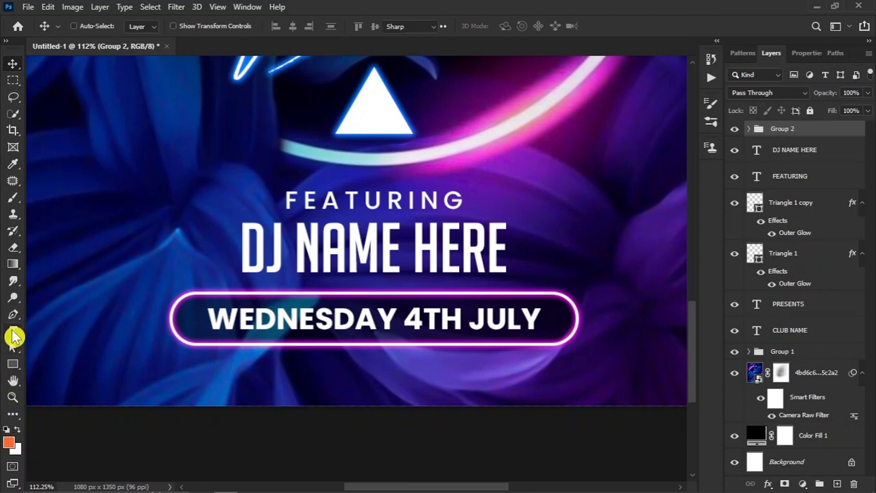
pyautogui.click(255, 391)
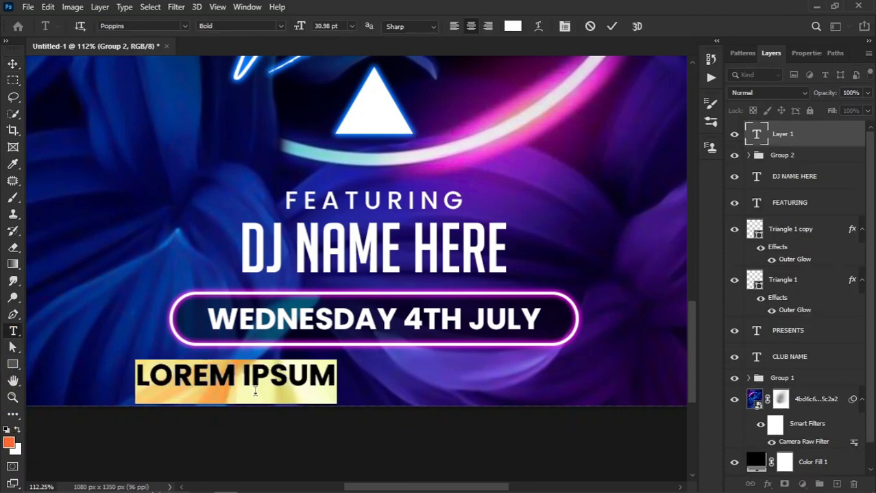
pyautogui.write('1234567')
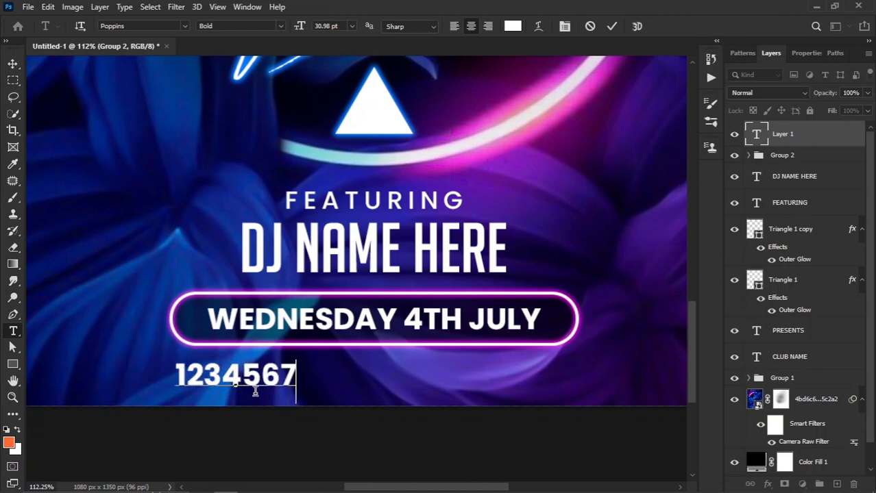
pyautogui.write('89 ')
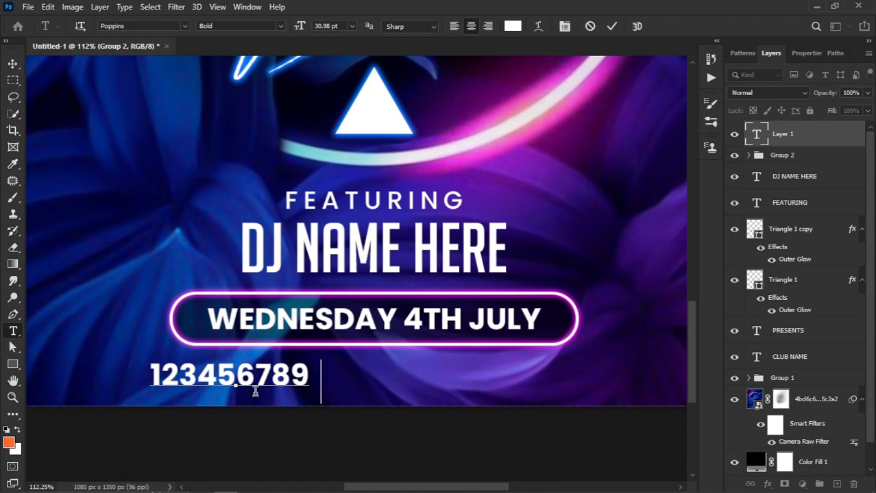
pyautogui.write(' VENUE')
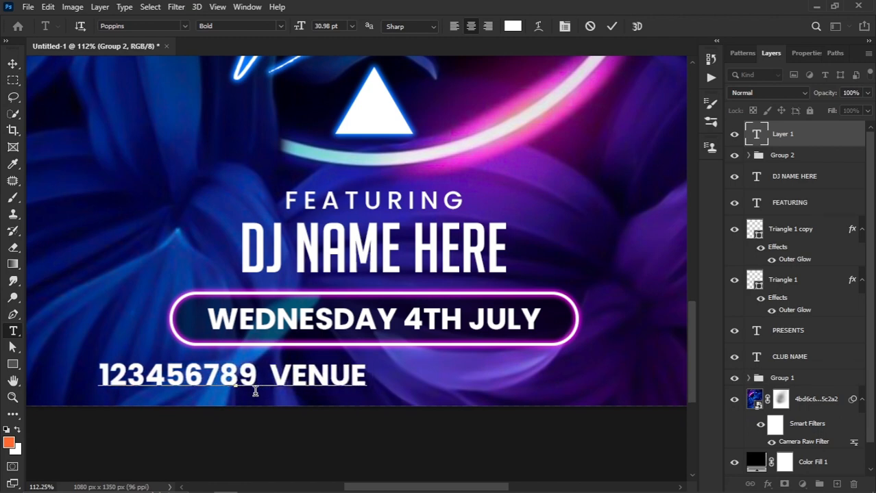
pyautogui.write(' HERE')
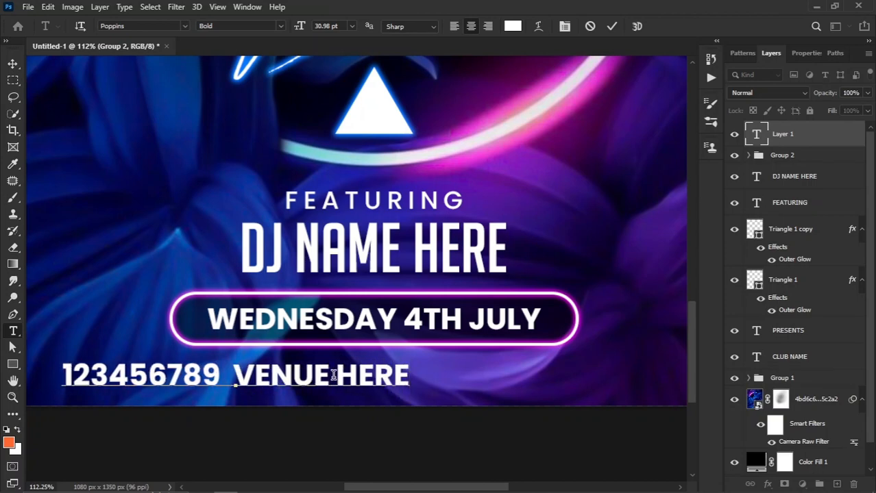
# Step: Set the contact and venue text to Poppins SemiBold with tracking 260
pyautogui.hotkey('ctrl', 'a')
pyautogui.click(564, 26)
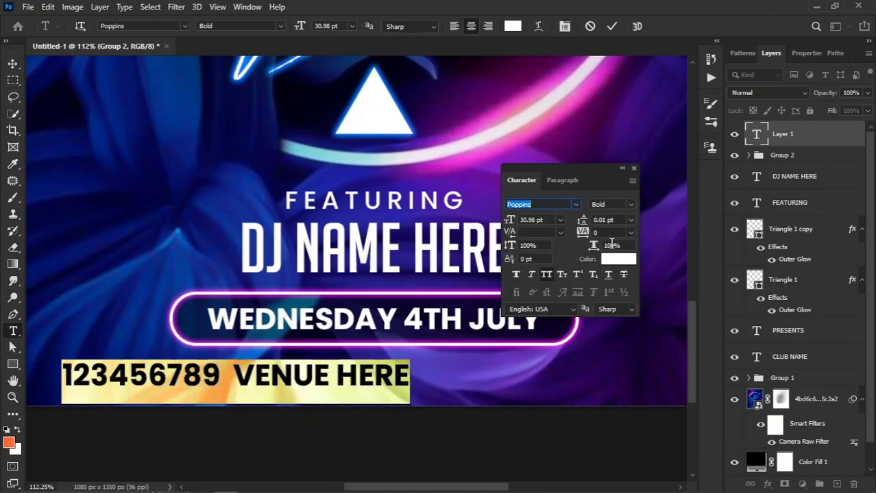
pyautogui.moveTo(583, 233); pyautogui.dragTo(631, 205)
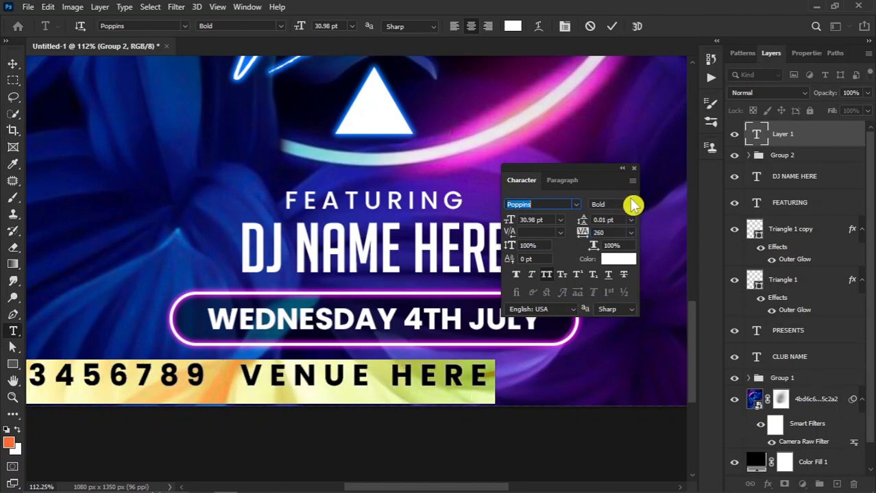
pyautogui.click(631, 204)
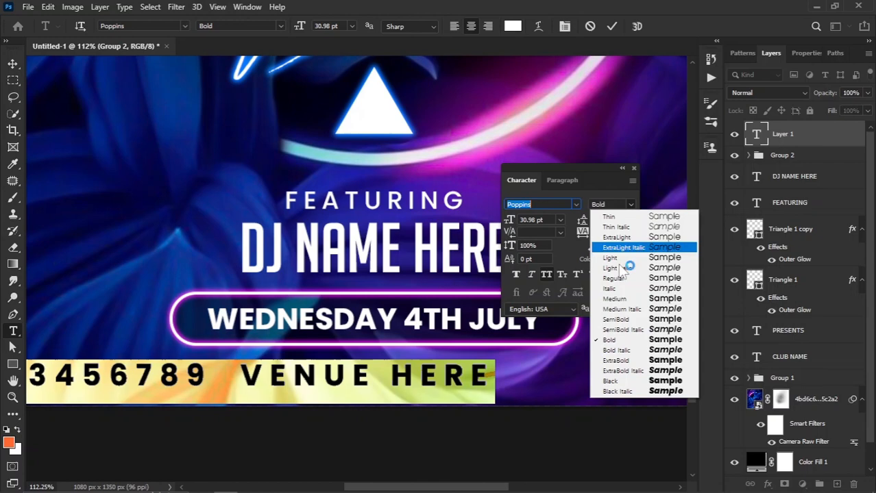
pyautogui.click(616, 318)
pyautogui.click(12, 63)
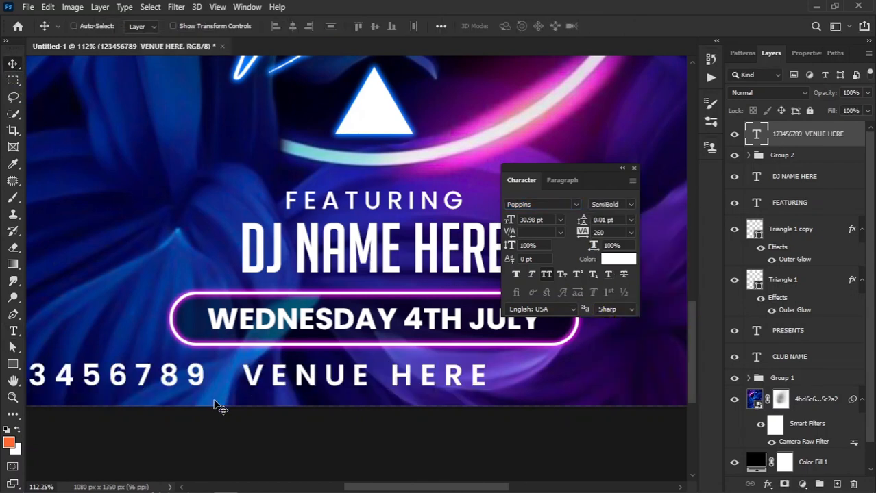
# Step: Draw a vertical divider line with the Pen tool between the contact number and VENUE HERE, using a white 4 px stroke and no fill
pyautogui.scroll(3, 215, 402)
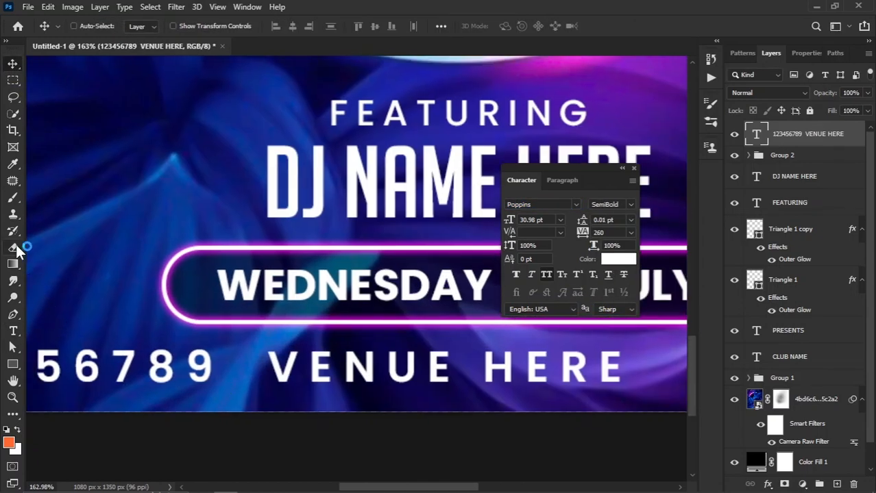
pyautogui.moveTo(13, 315); pyautogui.dragTo(41, 309)
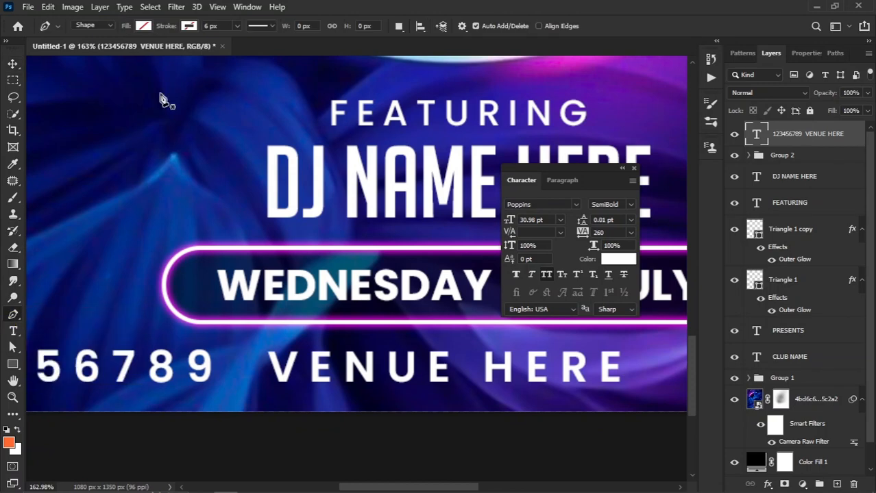
pyautogui.click(191, 27)
pyautogui.click(207, 25)
pyautogui.write('4')
pyautogui.press('Return')
pyautogui.scroll(1, 233, 367)
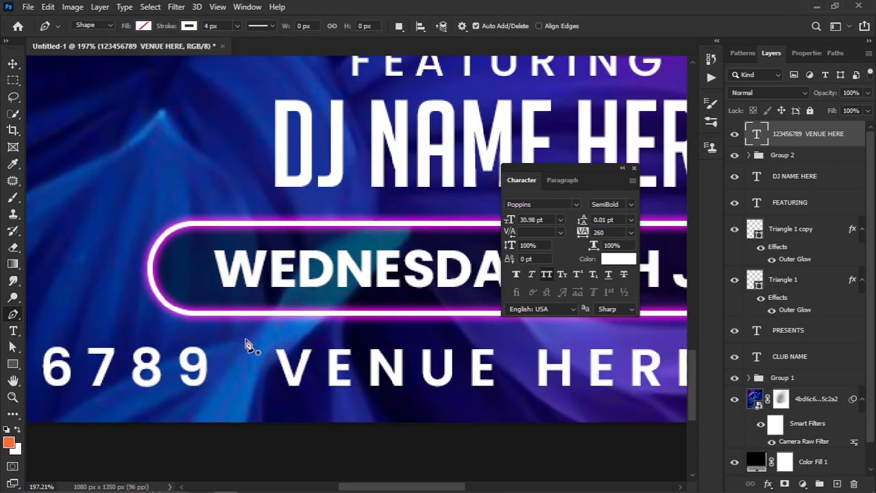
pyautogui.click(243, 338)
pyautogui.click(243, 400)
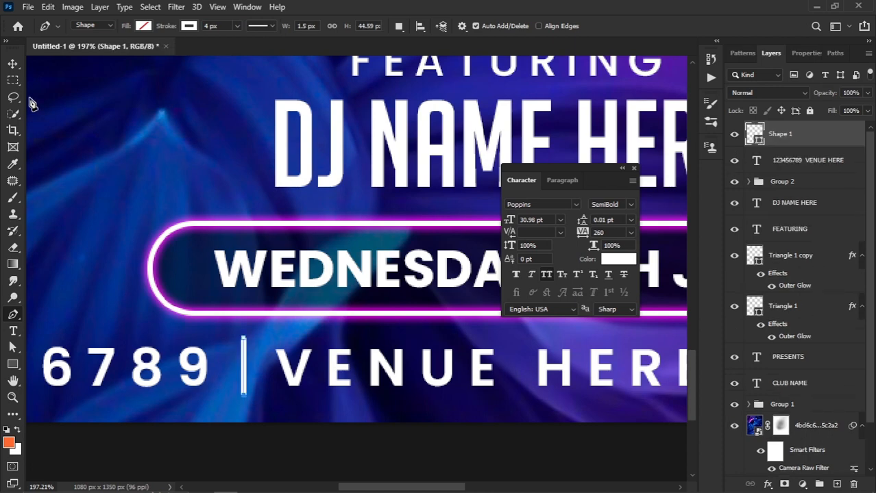
pyautogui.press('v')
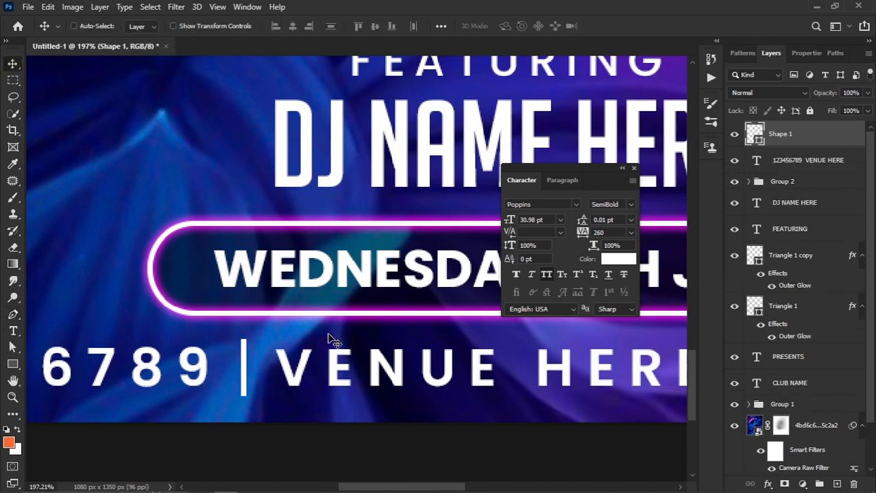
# Step: Group the divider line with the contact and venue text and center the group horizontally on the canvas
pyautogui.click(633, 168)
pyautogui.keyDown('shift'); pyautogui.click(813, 165); pyautogui.keyUp('shift')
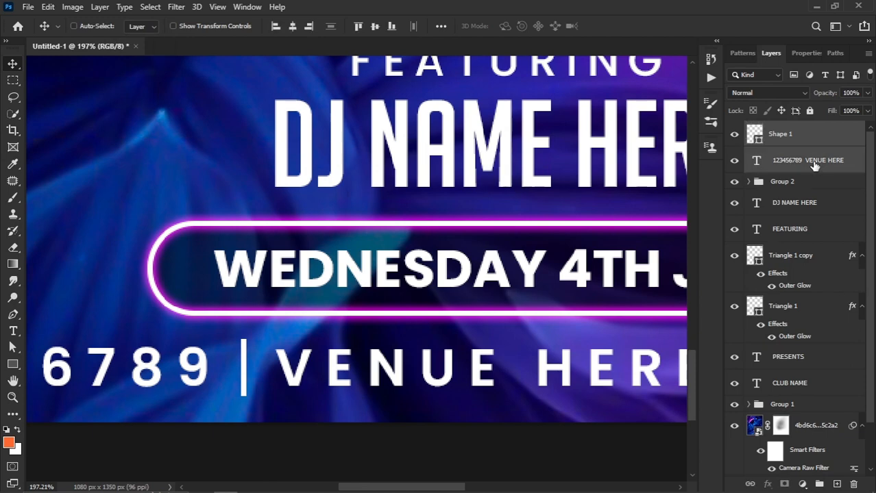
pyautogui.hotkey('ctrl', 'g')
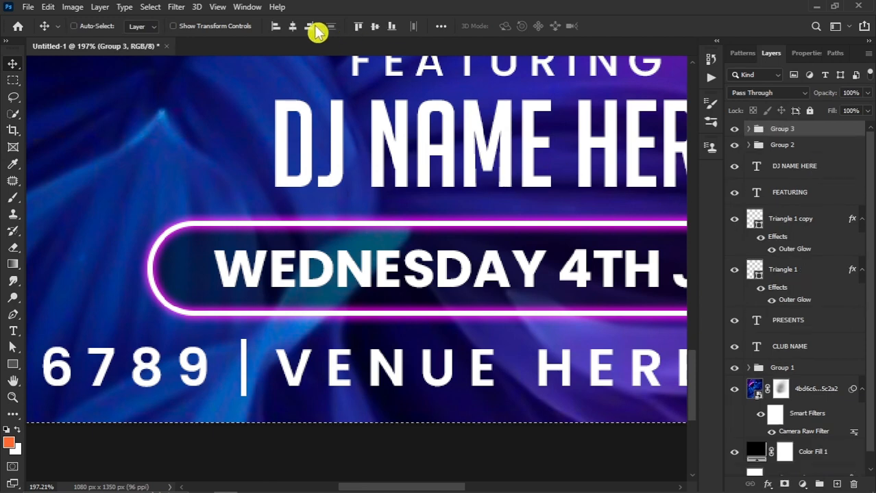
pyautogui.click(293, 26)
pyautogui.scroll(-5, 384, 373)
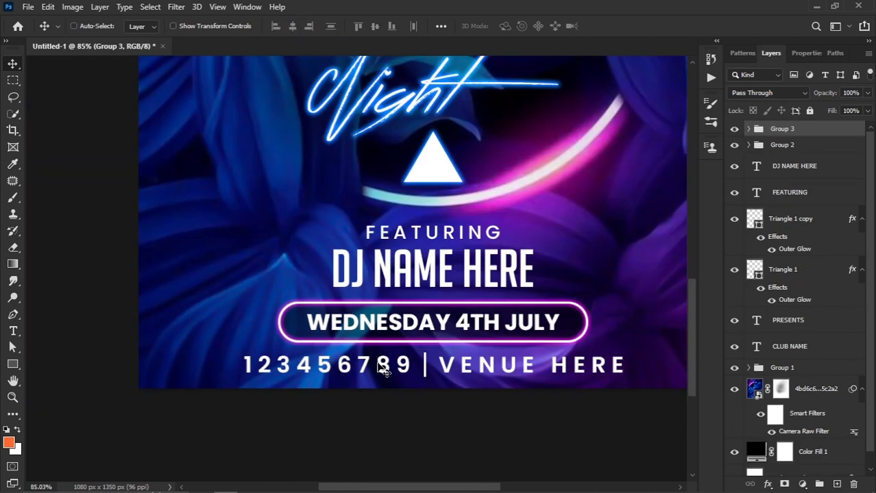
# Step: Scale down the contact and venue group about its center until it is narrower than the date badge
pyautogui.hotkey('ctrl', 't')
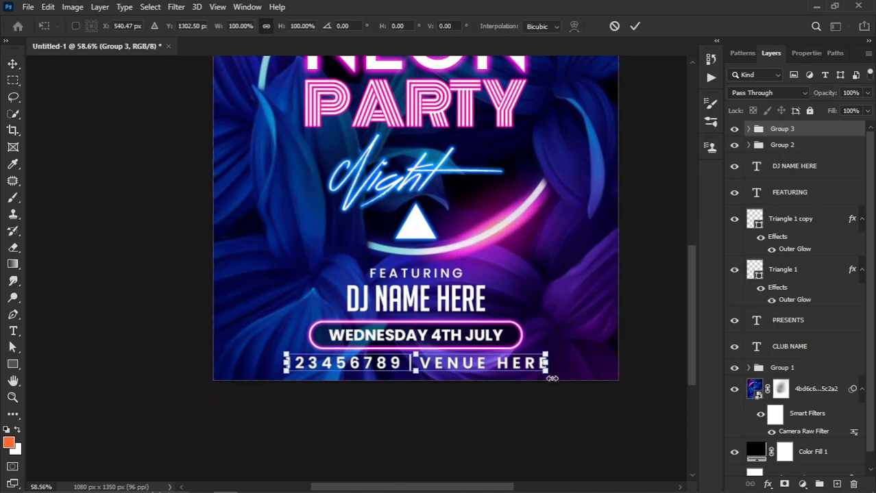
pyautogui.moveTo(551, 378); pyautogui.dragTo(495, 375)
pyautogui.press('Return')
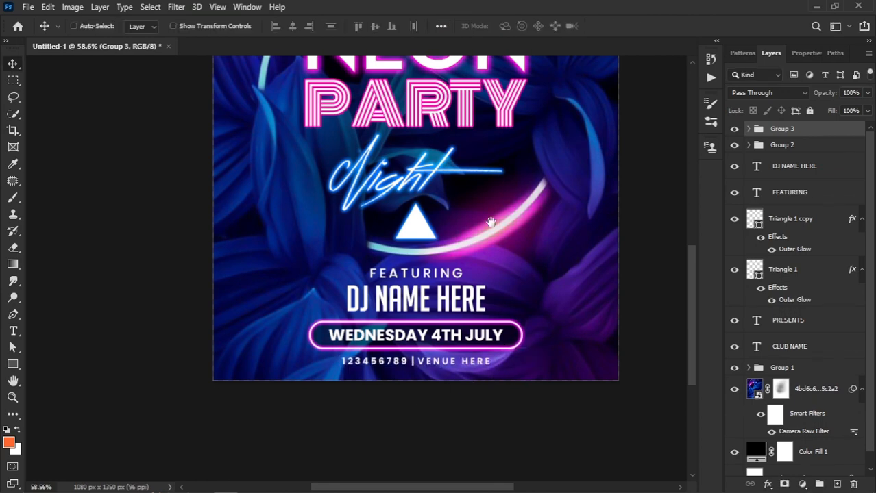
pyautogui.scroll(-2, 472, 260)
pyautogui.scroll(3, 440, 235)
pyautogui.scroll(1, 380, 262)
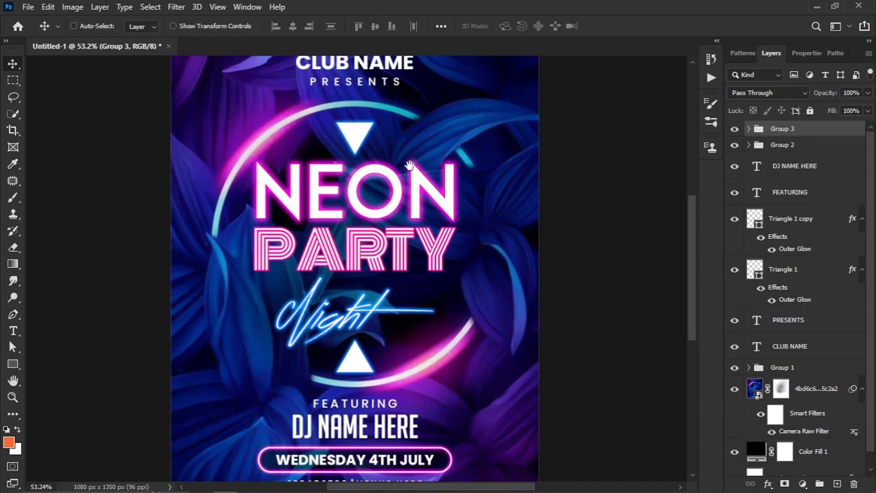
pyautogui.moveTo(408, 166); pyautogui.dragTo(419, 117)
pyautogui.scroll(4, 327, 317)
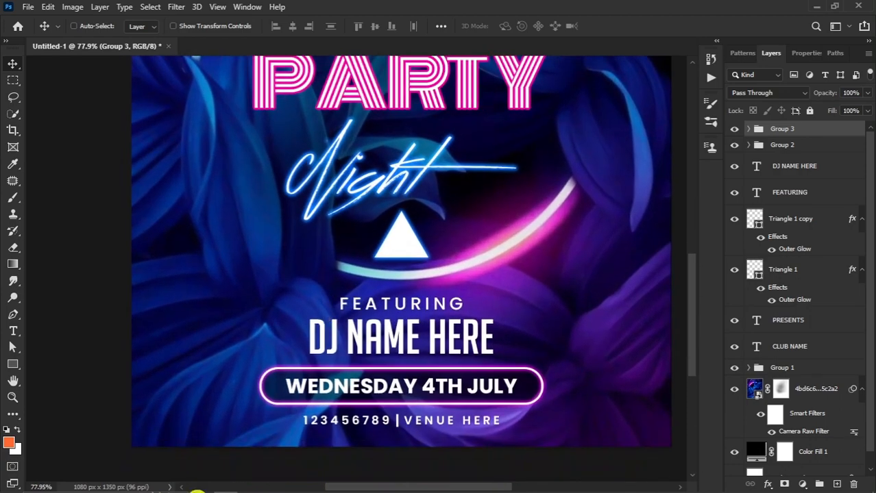
# Step: Place the dj-headphones-icon outline image from File Explorer into the flyer, scale it down and move it toward the left side
pyautogui.click(203, 484)
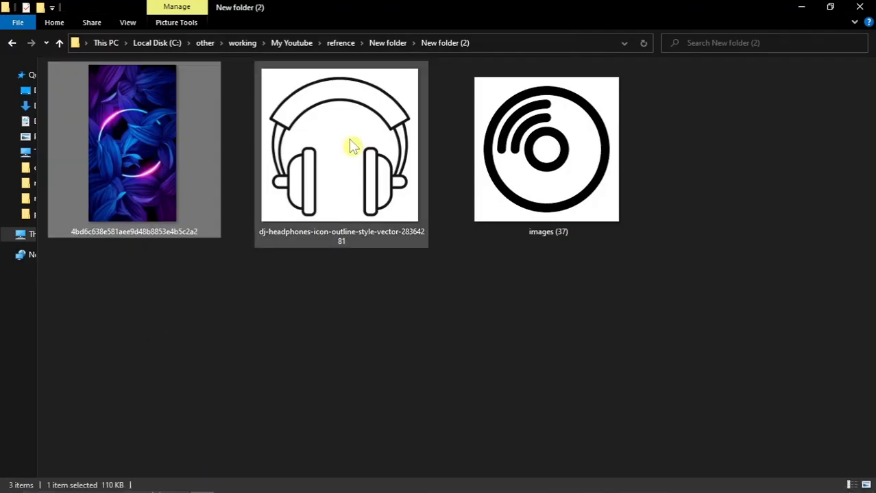
pyautogui.moveTo(349, 145); pyautogui.dragTo(250, 269)
pyautogui.scroll(-2, 502, 87)
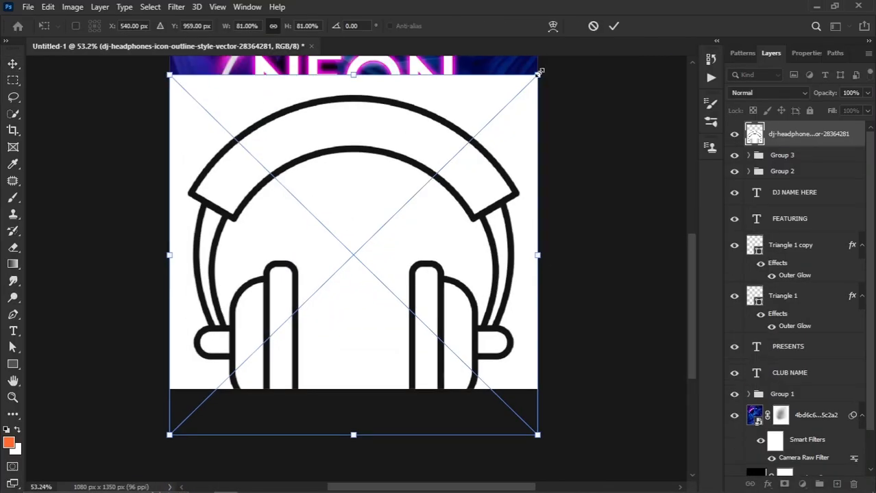
pyautogui.moveTo(539, 70); pyautogui.dragTo(447, 183)
pyautogui.press('Return')
pyautogui.scroll(2, 335, 270)
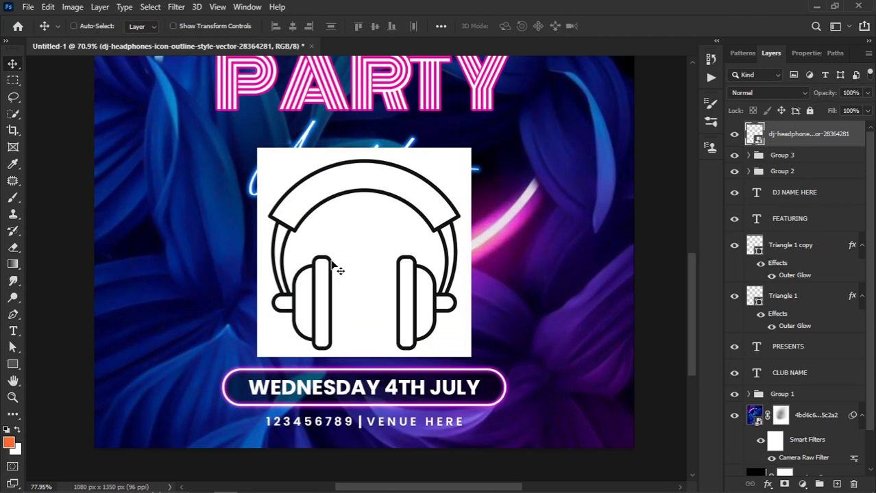
pyautogui.moveTo(332, 266); pyautogui.dragTo(215, 289)
# Step: Select the white background and white interior areas of the headphones image with the Magic Wand and add a layer mask from the selection
pyautogui.scroll(5, 180, 278)
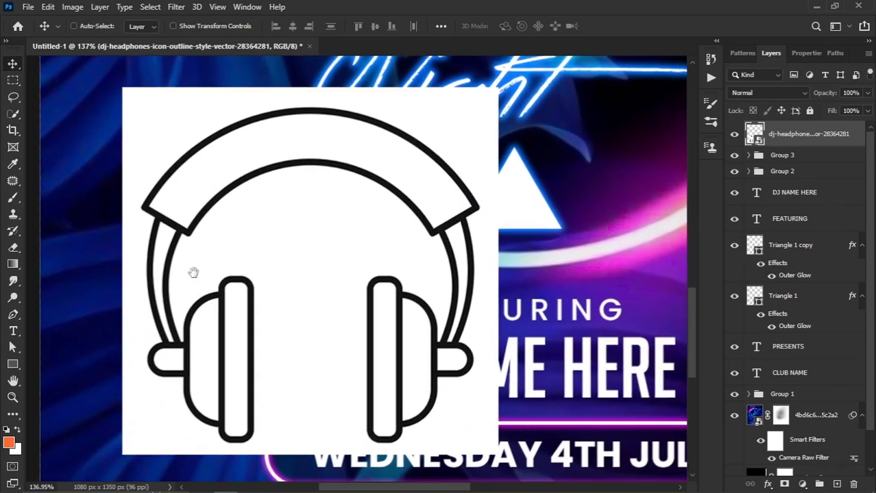
pyautogui.click(14, 115)
pyautogui.rightClick(14, 115)
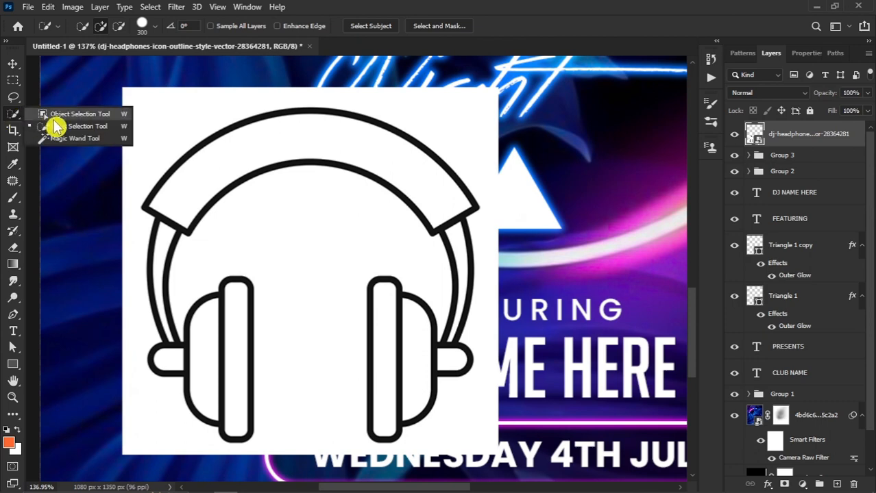
pyautogui.click(68, 139)
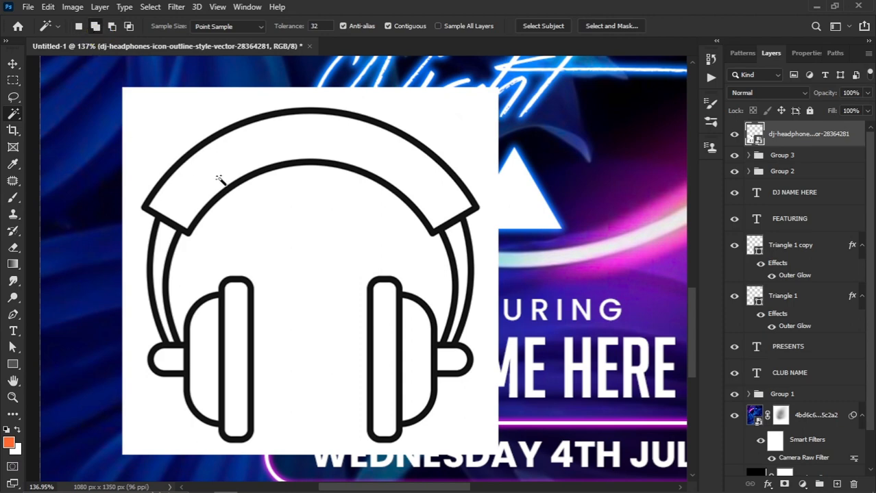
pyautogui.click(200, 244)
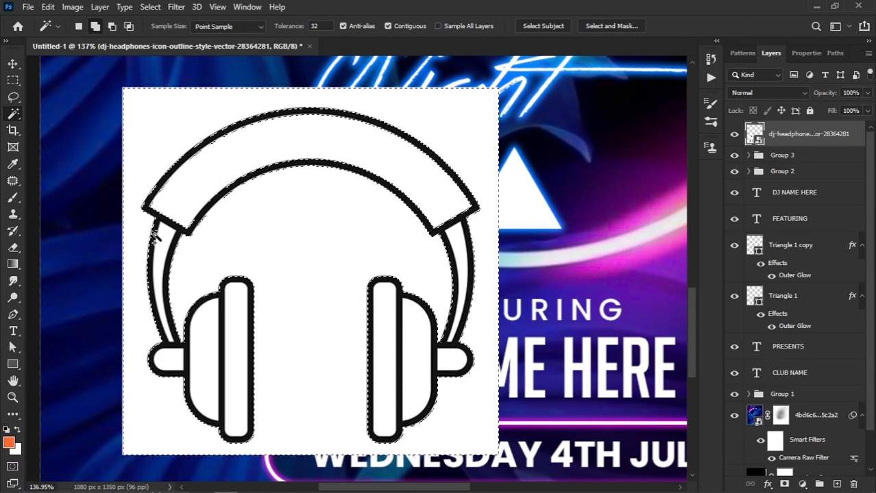
pyautogui.click(203, 347)
pyautogui.click(164, 368)
pyautogui.click(380, 361)
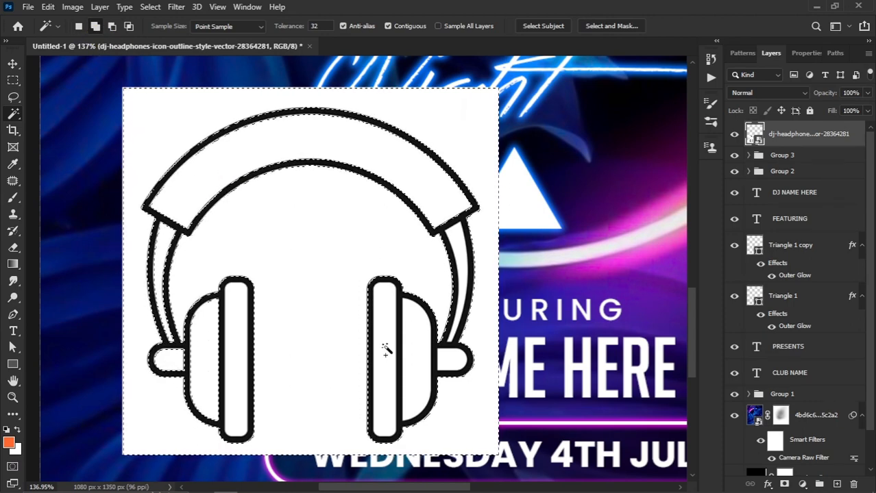
pyautogui.click(411, 350)
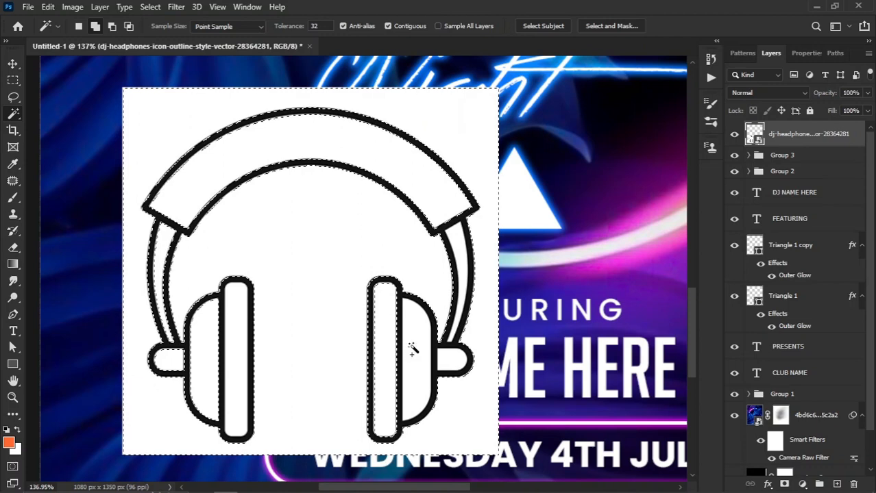
pyautogui.click(458, 243)
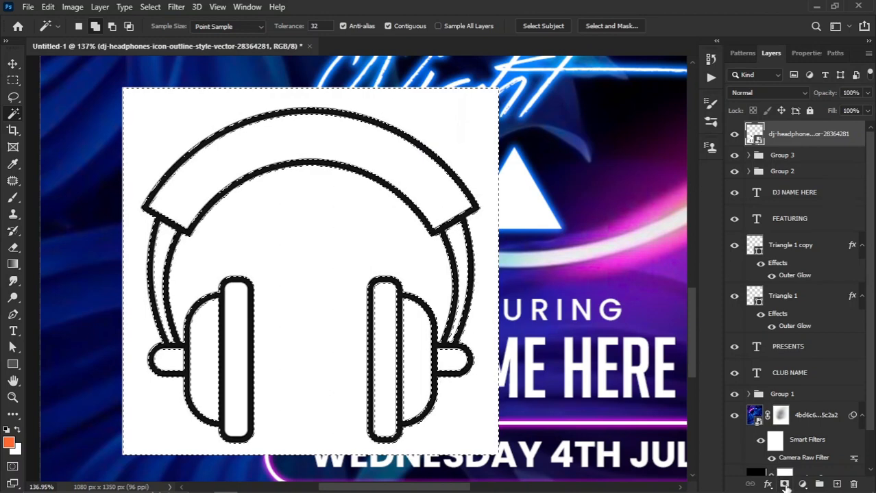
pyautogui.click(784, 484)
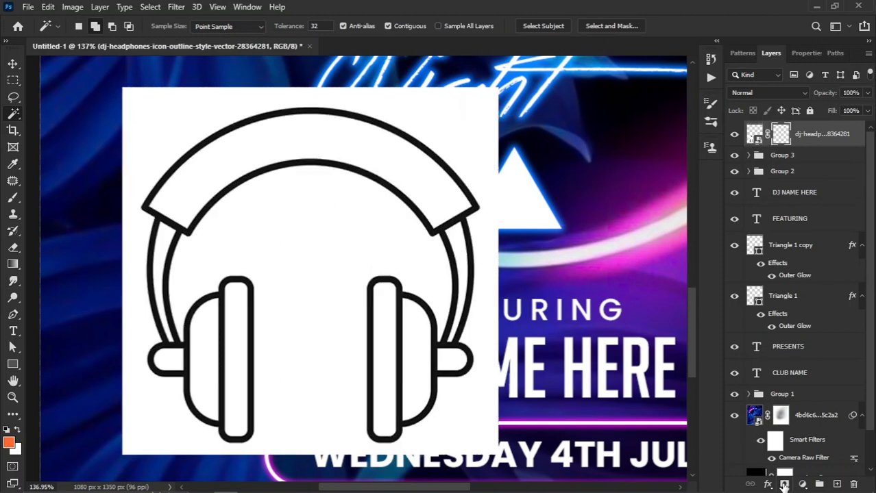
# Step: Remove the remaining white cushion area from the headphones through the layer mask, deselect, and convert the layer to a smart object
pyautogui.click(240, 319)
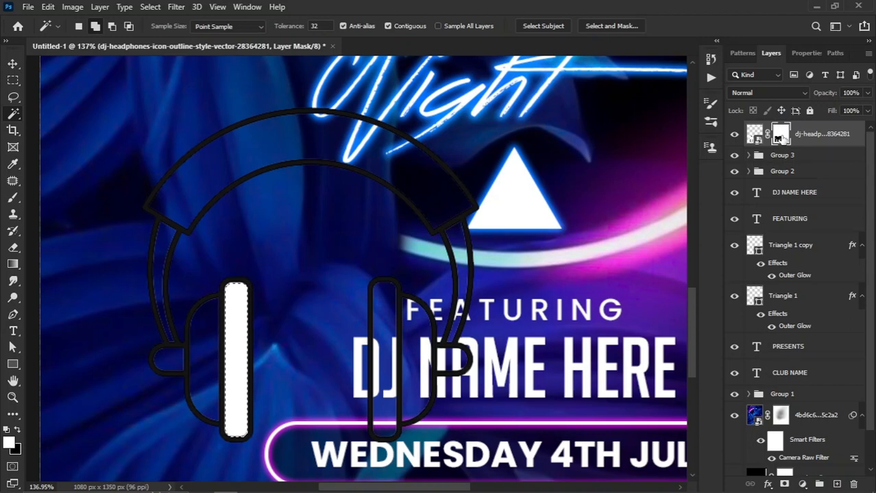
pyautogui.press('Delete')
pyautogui.hotkey('ctrl', 'd')
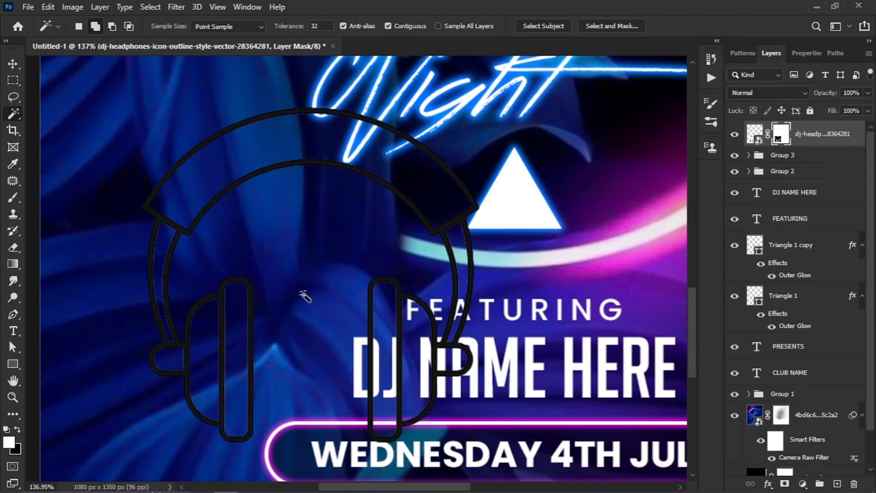
pyautogui.rightClick(809, 146)
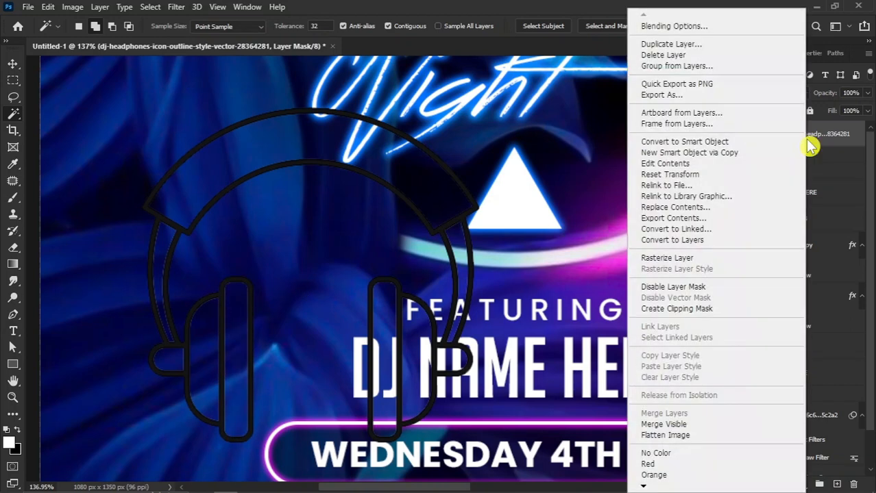
pyautogui.click(749, 141)
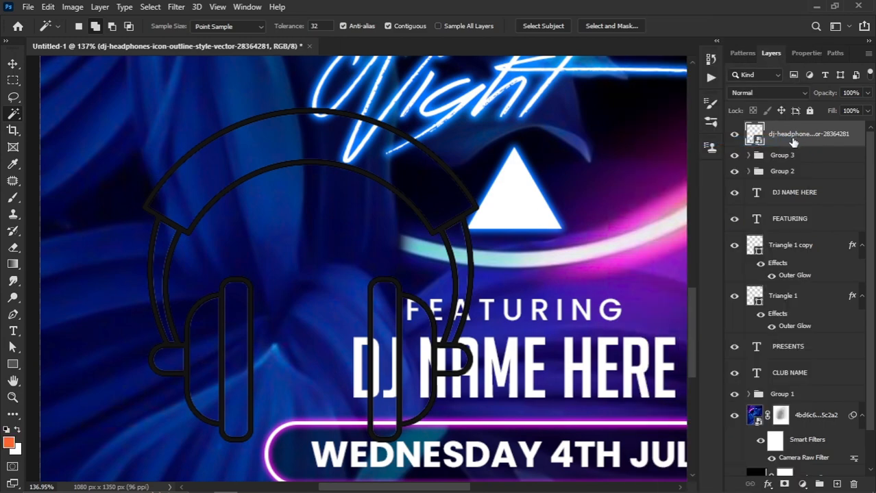
# Step: Add a white Color Overlay in Normal mode at 100% opacity to the headphones layer
pyautogui.rightClick(792, 142)
pyautogui.click(670, 39)
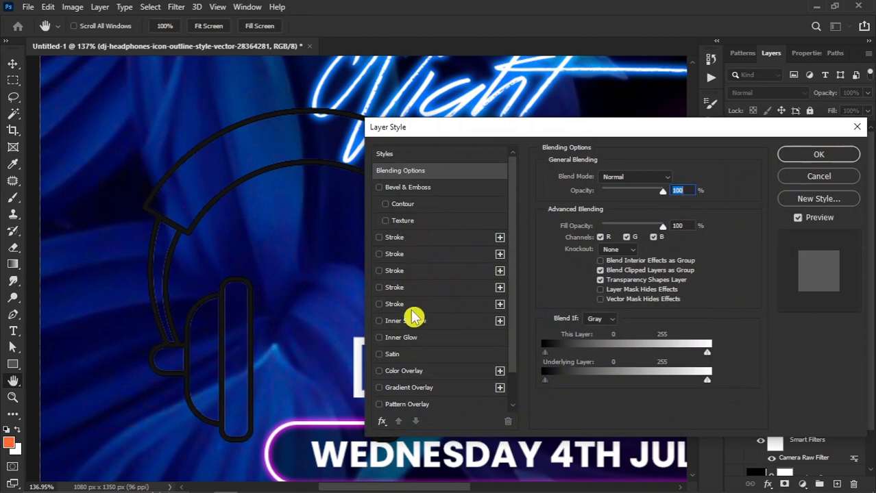
pyautogui.click(404, 373)
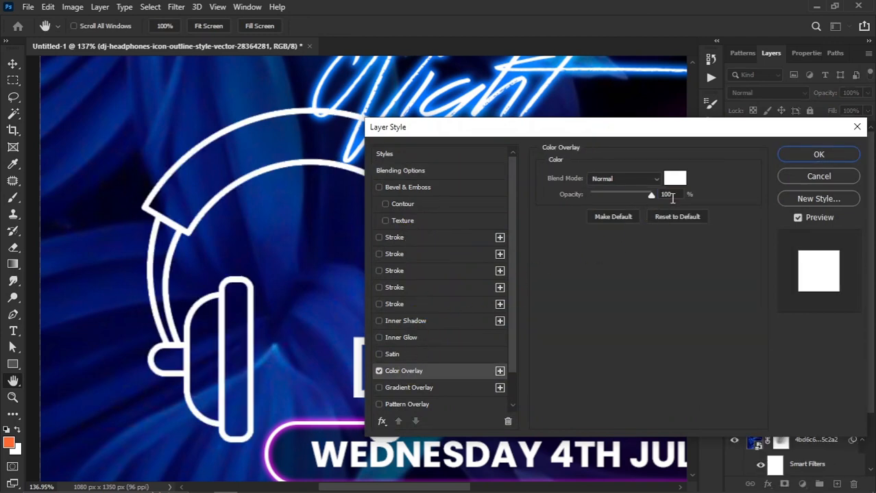
# Step: Add a magenta Outer Glow to the headphones with a spread of 9% and a size of 5 px
pyautogui.scroll(-2, 511, 322)
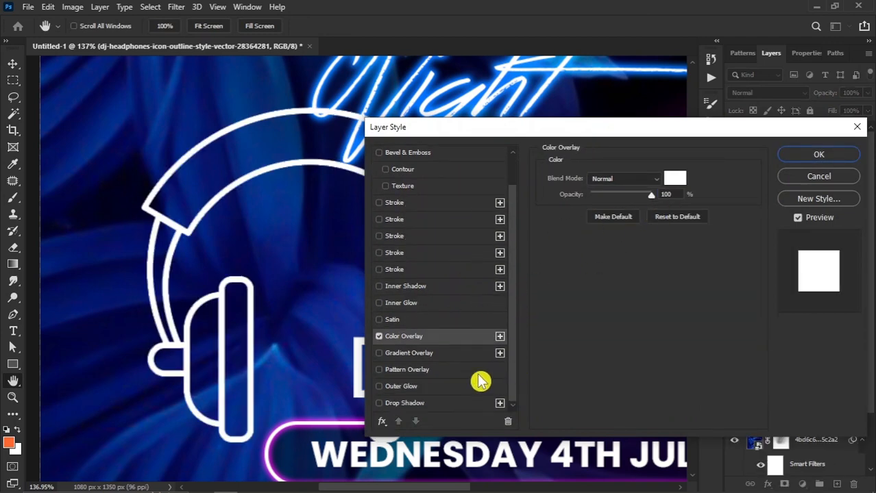
pyautogui.click(430, 387)
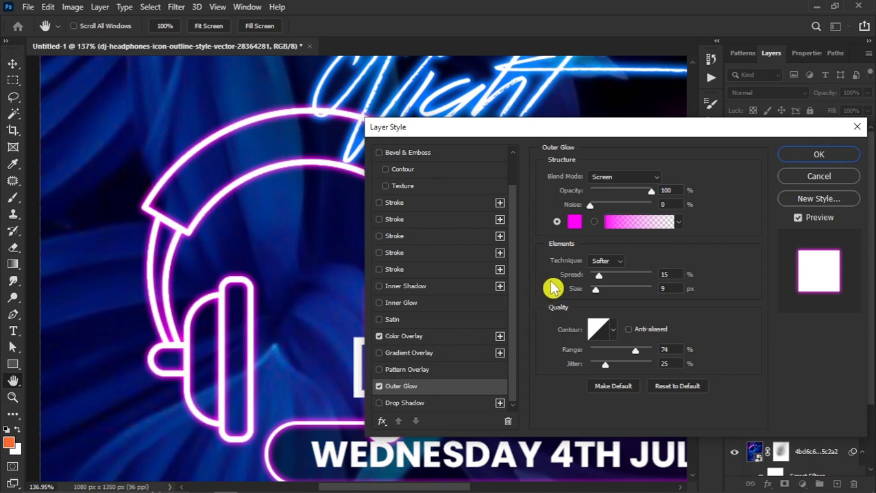
pyautogui.doubleClick(669, 288)
pyautogui.write('5')
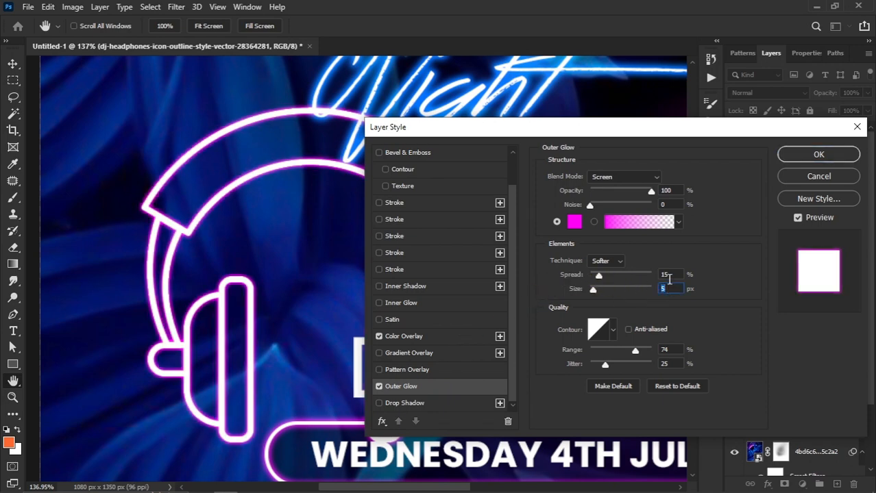
pyautogui.doubleClick(669, 274)
pyautogui.write('9')
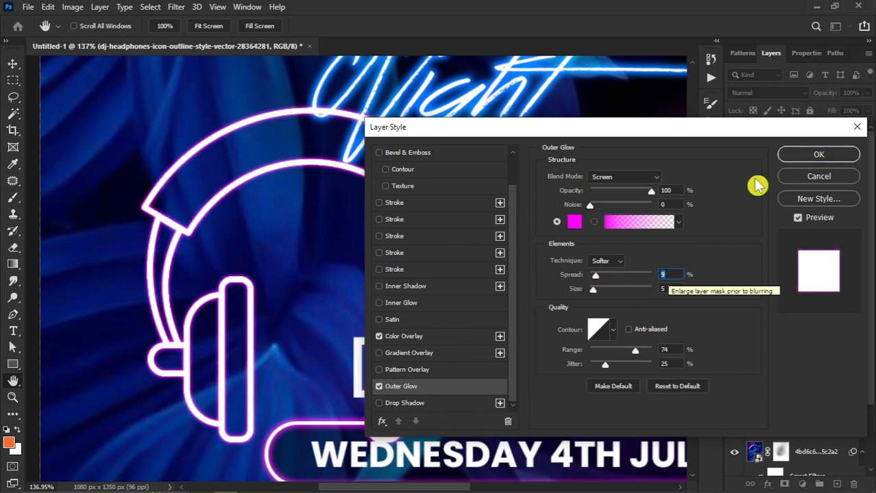
pyautogui.click(803, 160)
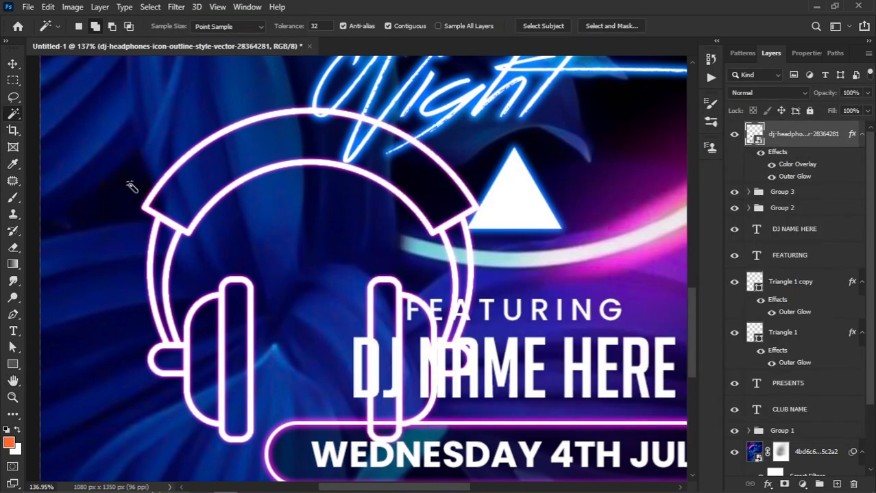
# Step: Scale the headphones down to about 51%, tilt them about 15° counterclockwise and place them beside the FEATURING text on the flyer's left side
pyautogui.click(13, 64)
pyautogui.hotkey('ctrl', 't')
pyautogui.moveTo(496, 82); pyautogui.dragTo(381, 187)
pyautogui.scroll(-3, 381, 187)
pyautogui.moveTo(415, 239); pyautogui.dragTo(401, 214)
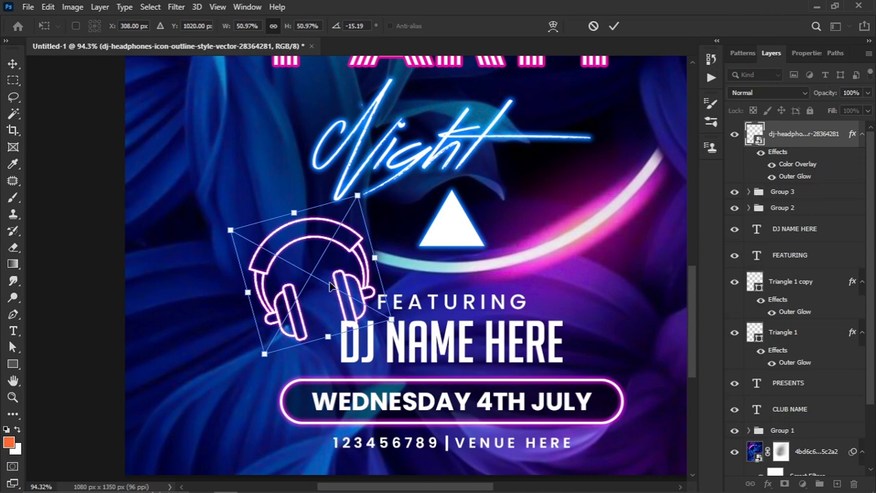
pyautogui.moveTo(330, 287); pyautogui.dragTo(263, 335)
pyautogui.scroll(-3, 267, 312)
pyautogui.scroll(2, 274, 322)
pyautogui.press('Return')
pyautogui.moveTo(245, 383); pyautogui.dragTo(248, 383)
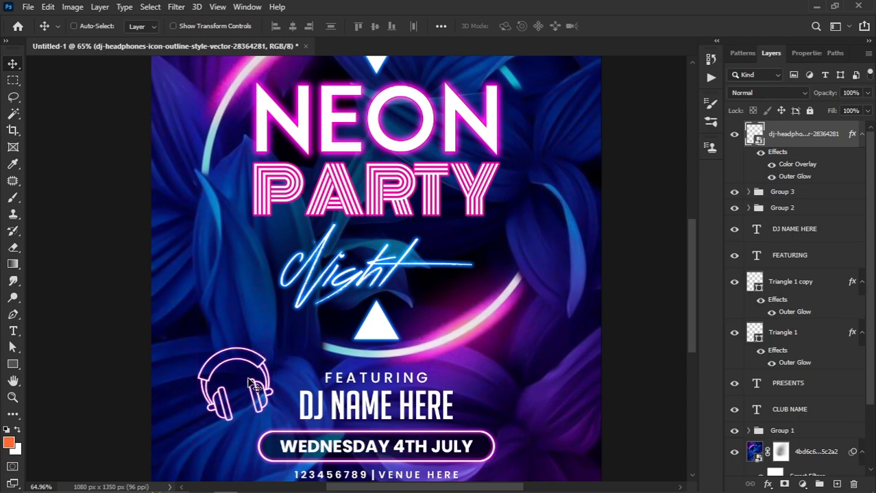
# Step: Scale the tilted headphones down slightly further, to about 48%
pyautogui.hotkey('ctrl', 't')
pyautogui.moveTo(293, 349); pyautogui.dragTo(274, 324)
pyautogui.press('Return')
pyautogui.hotkey('ctrl', '0')
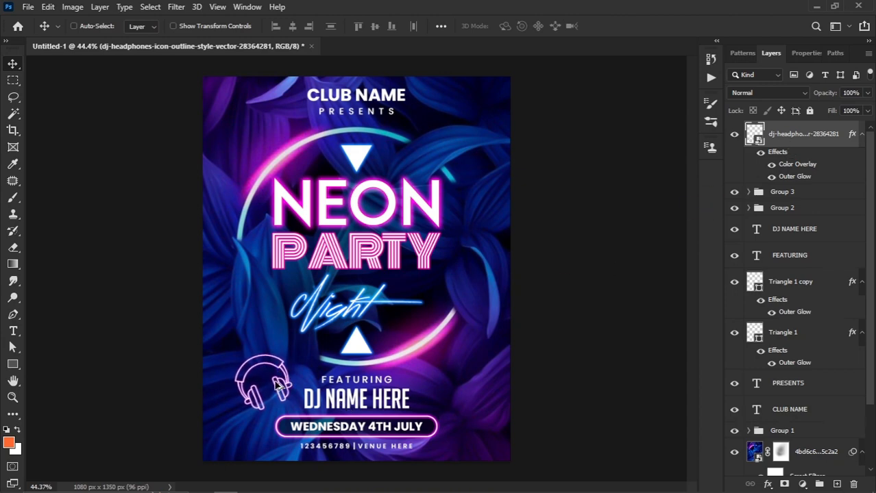
# Step: Duplicate the headphones to the opposite side of the DJ name, rotate the copy to about 37.3° and shrink it to roughly half size
pyautogui.moveTo(277, 386); pyautogui.dragTo(482, 392)
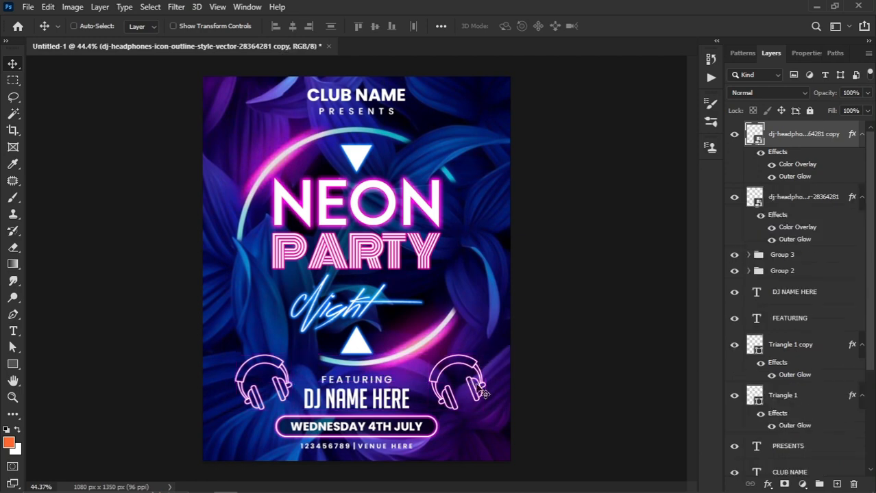
pyautogui.hotkey('ctrl', 't')
pyautogui.scroll(5, 481, 392)
pyautogui.moveTo(485, 296); pyautogui.dragTo(548, 329)
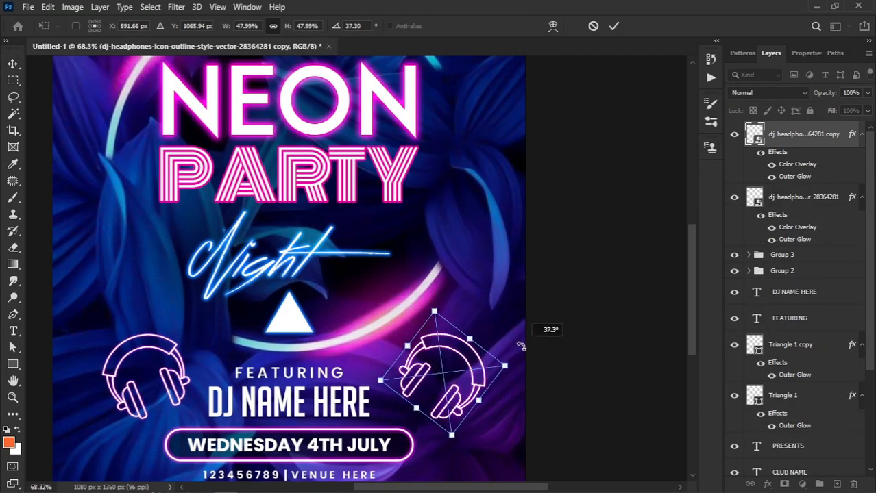
pyautogui.moveTo(507, 362); pyautogui.dragTo(436, 383)
pyautogui.press('Return')
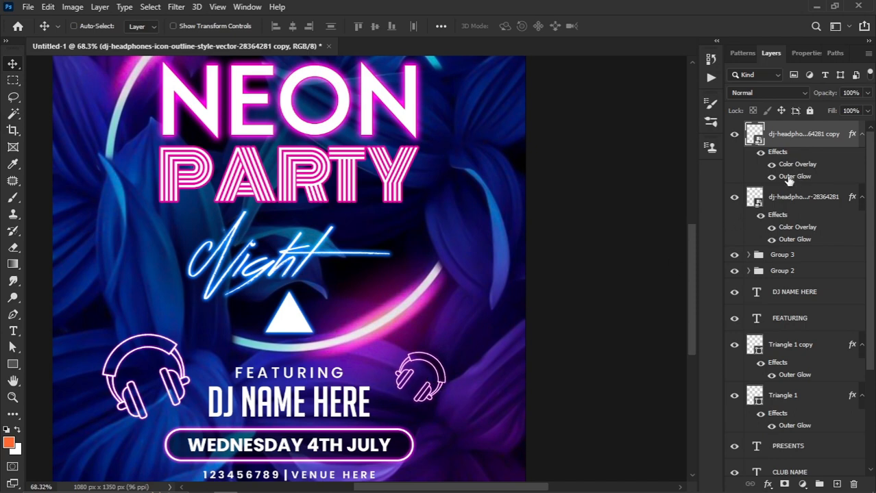
# Step: Change the small headphones copy's Outer Glow color to blue 0084ff
pyautogui.doubleClick(794, 239)
pyautogui.click(576, 222)
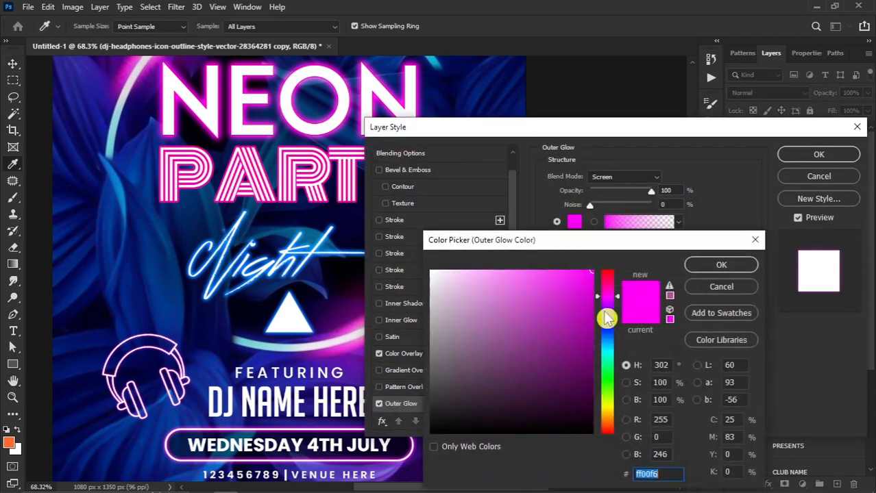
pyautogui.moveTo(606, 303); pyautogui.dragTo(610, 346)
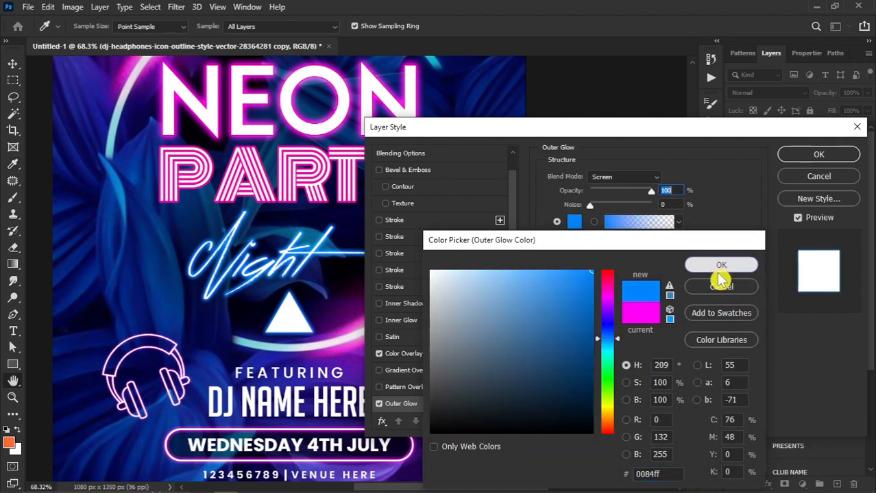
pyautogui.click(721, 264)
pyautogui.click(796, 155)
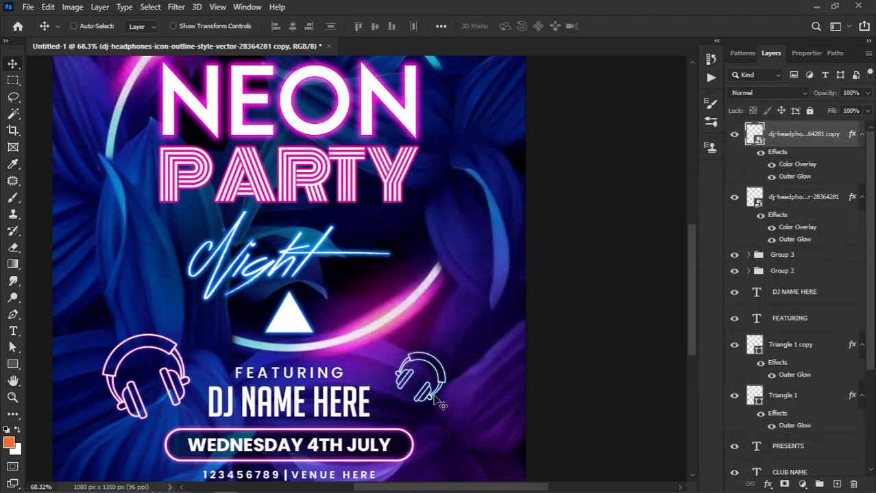
# Step: Scale the blue headphones copy down to about 22.45%
pyautogui.hotkey('ctrl', 't')
pyautogui.moveTo(442, 358); pyautogui.dragTo(444, 356)
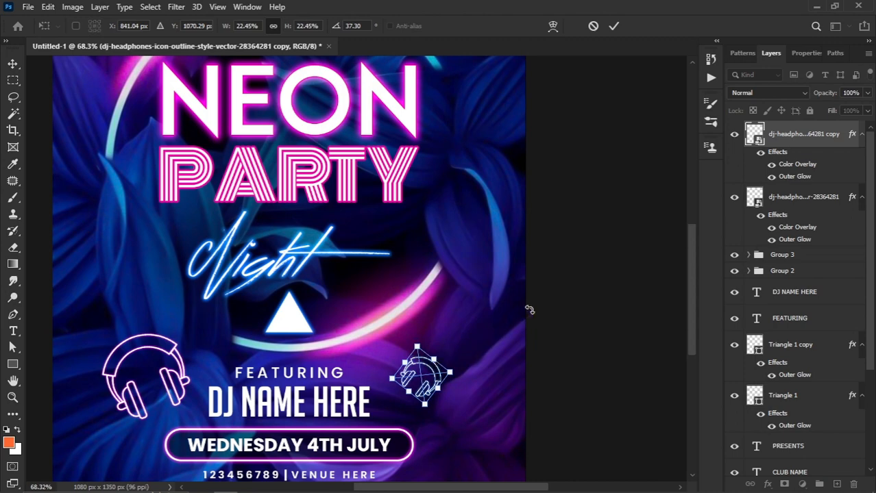
pyautogui.press('Return')
# Step: Draw an open bracket-shaped line about 233 px wide and 1219 px high along the flyer's right edge with the Pen tool
pyautogui.scroll(-2, 421, 398)
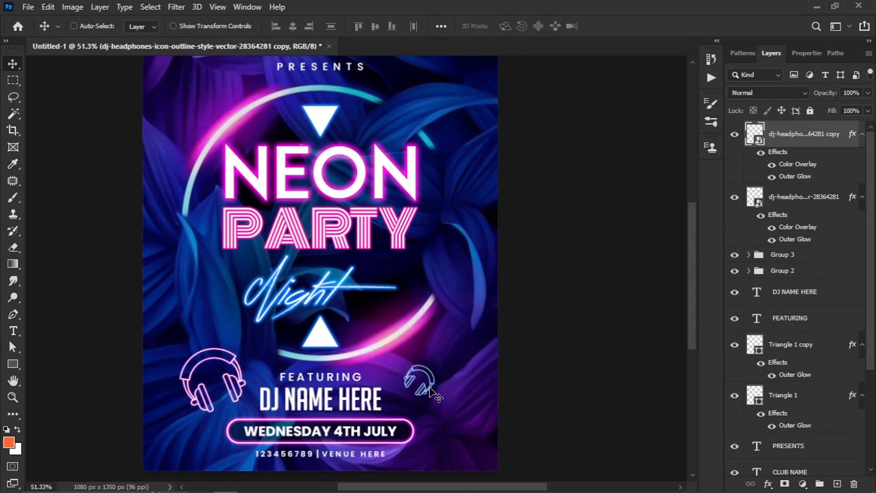
pyautogui.scroll(-1, 452, 387)
pyautogui.scroll(1, 483, 390)
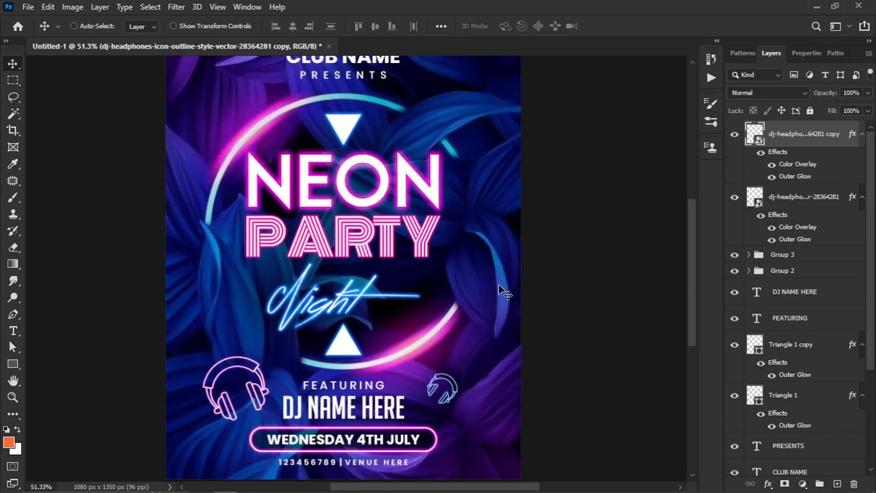
pyautogui.moveTo(499, 291); pyautogui.dragTo(463, 317)
pyautogui.click(14, 315)
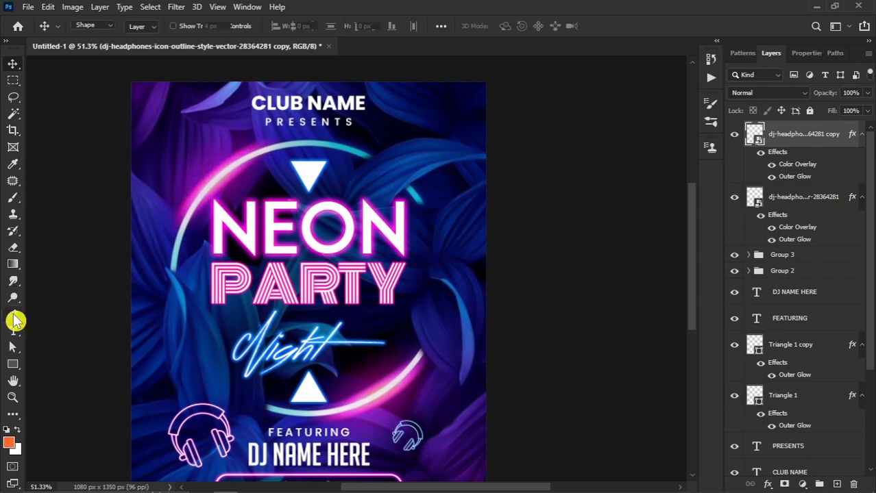
pyautogui.rightClick(13, 316)
pyautogui.click(65, 313)
pyautogui.scroll(1, 385, 113)
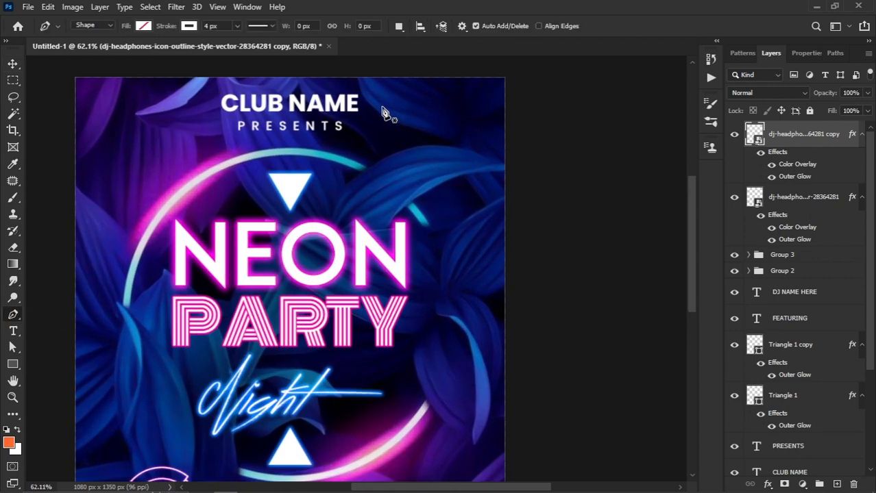
pyautogui.click(379, 106)
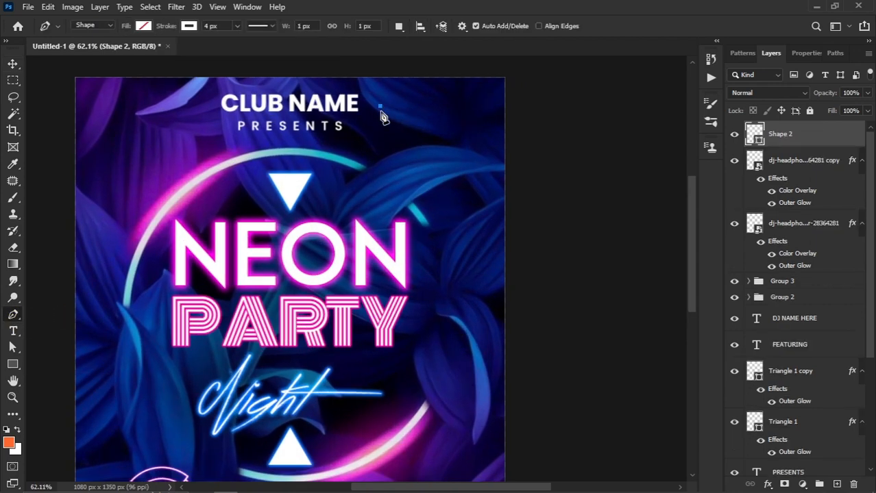
pyautogui.click(474, 106)
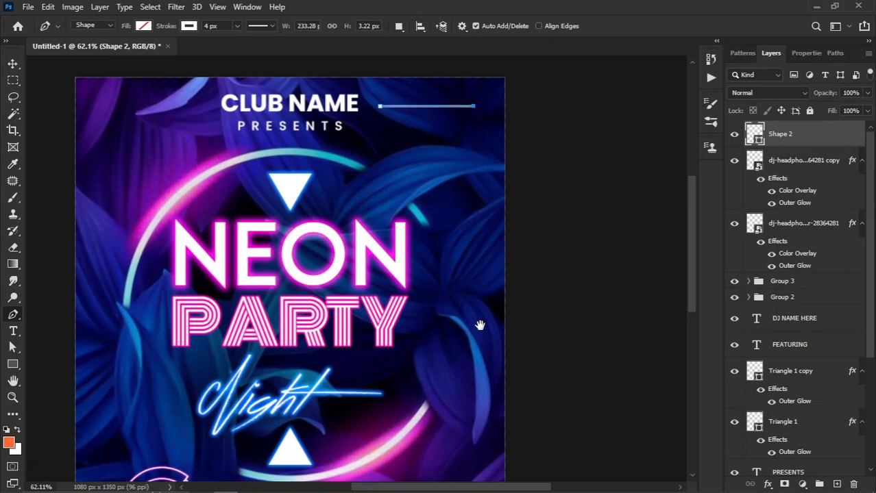
pyautogui.scroll(-10, 463, 298)
pyautogui.scroll(1, 458, 372)
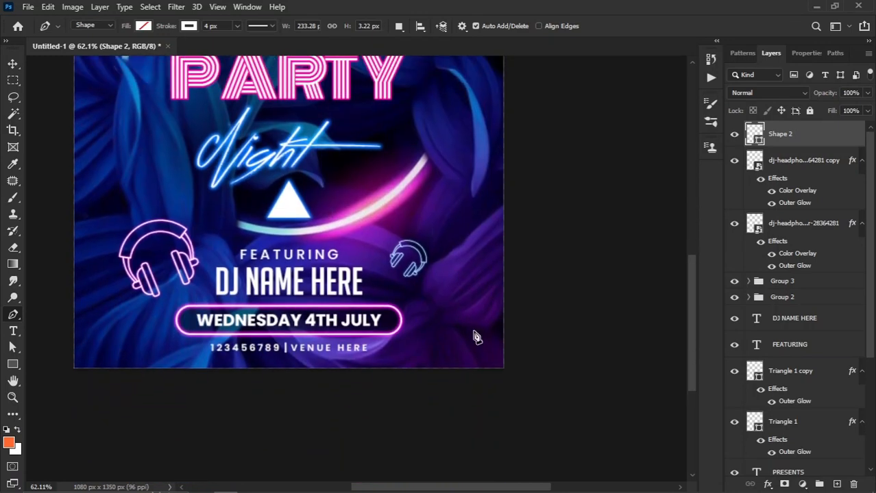
pyautogui.click(472, 324)
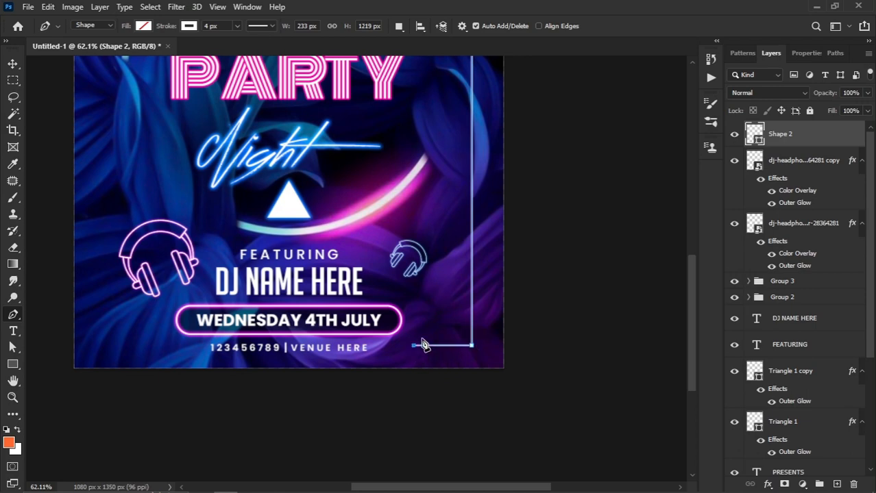
pyautogui.scroll(-2, 423, 345)
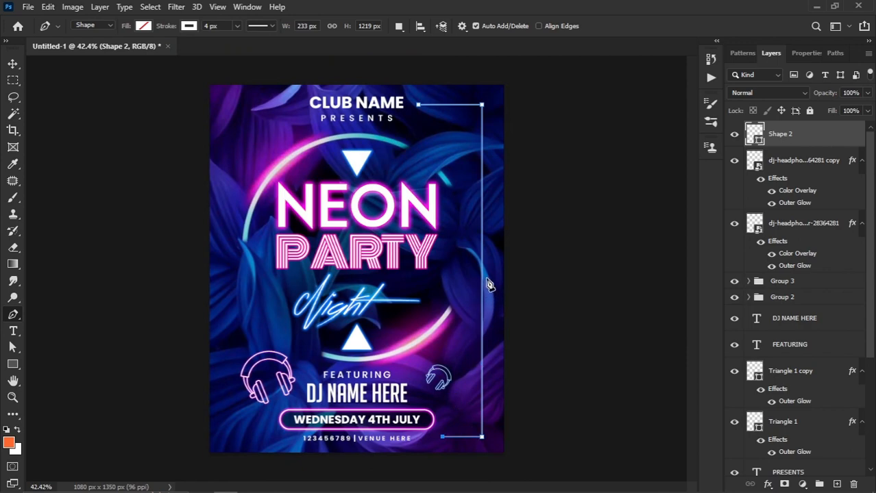
# Step: Set the bracket line's stroke width to 15 px and center the line vertically on the canvas
pyautogui.moveTo(163, 27); pyautogui.dragTo(175, 26)
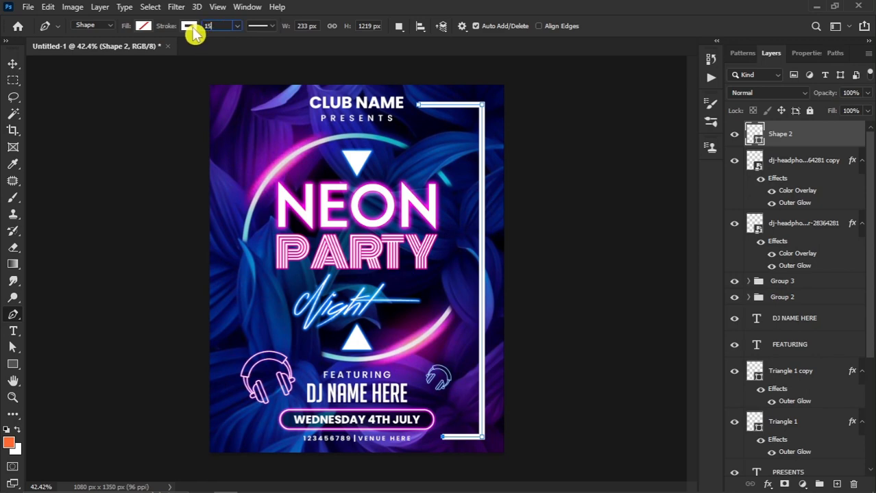
pyautogui.press('Return')
pyautogui.click(13, 64)
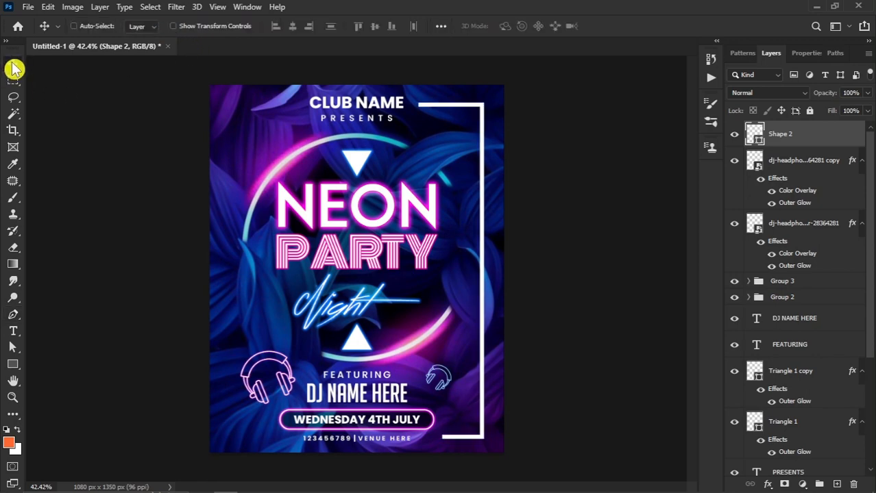
pyautogui.hotkey('ctrl', 'a')
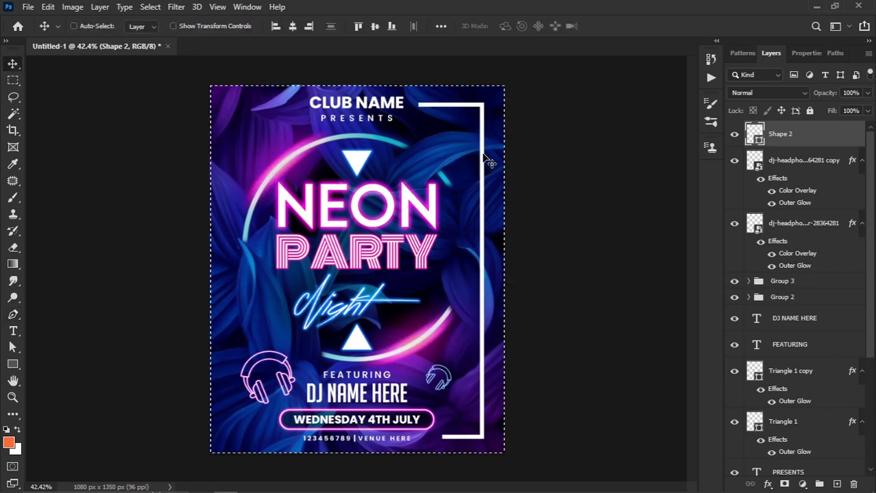
pyautogui.click(375, 27)
pyautogui.hotkey('ctrl', 'd')
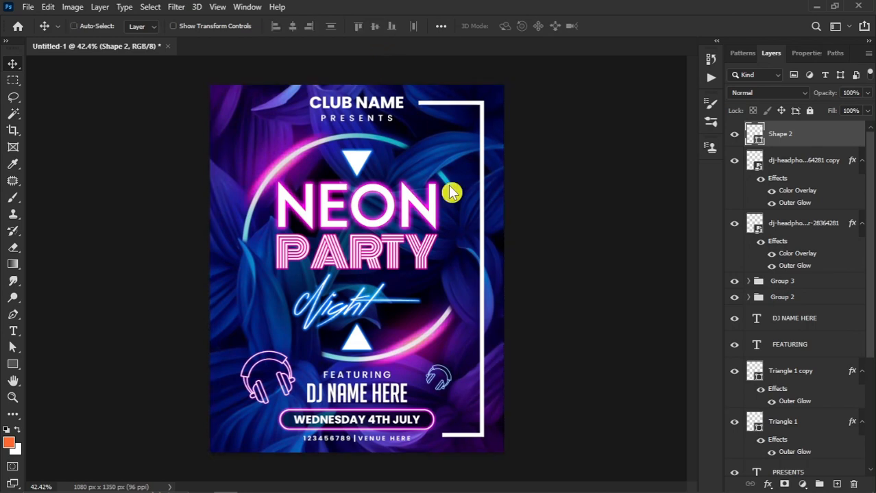
# Step: Nudge the bracket line slightly to the right, closer to the flyer's edge
pyautogui.press('Right')
pyautogui.press('Right')
pyautogui.press('Right')
pyautogui.press('Right')
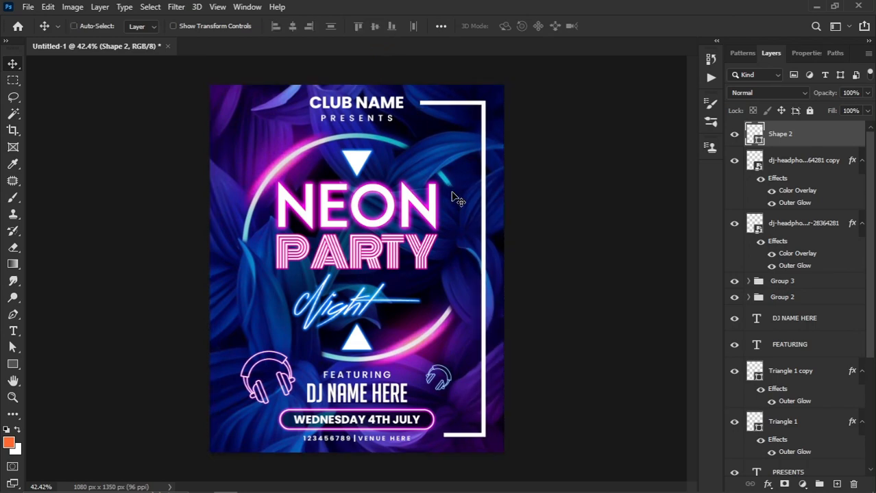
# Step: Shift the bracket line a few more pixels toward the flyer's right edge
pyautogui.press('Left')
pyautogui.press('Left')
pyautogui.press('Left')
pyautogui.press('Right')
pyautogui.press('Right')
pyautogui.press('Right')
pyautogui.press('Right')
pyautogui.press('Right')
pyautogui.press('Right')
pyautogui.press('Right')
pyautogui.press('Right')
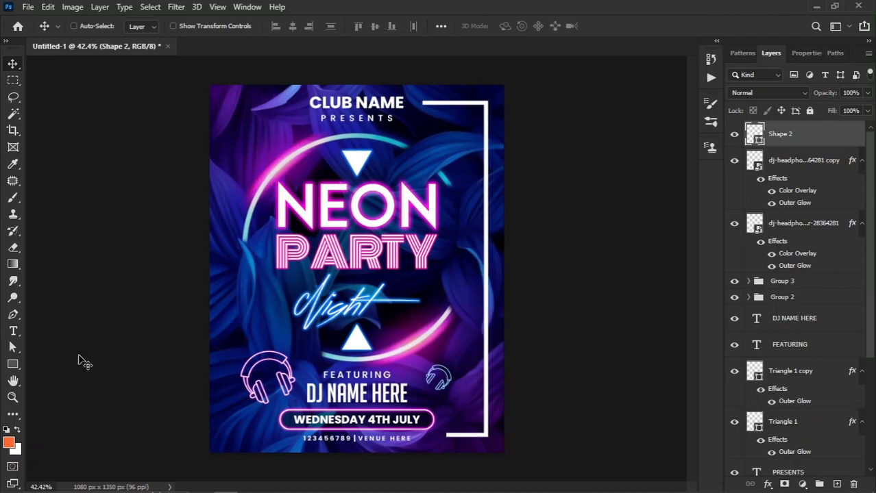
# Step: Lengthen the bracket line's two horizontal arms toward the flyer's center and fine-tune the line's position slightly to the right
pyautogui.click(12, 347)
pyautogui.click(48, 345)
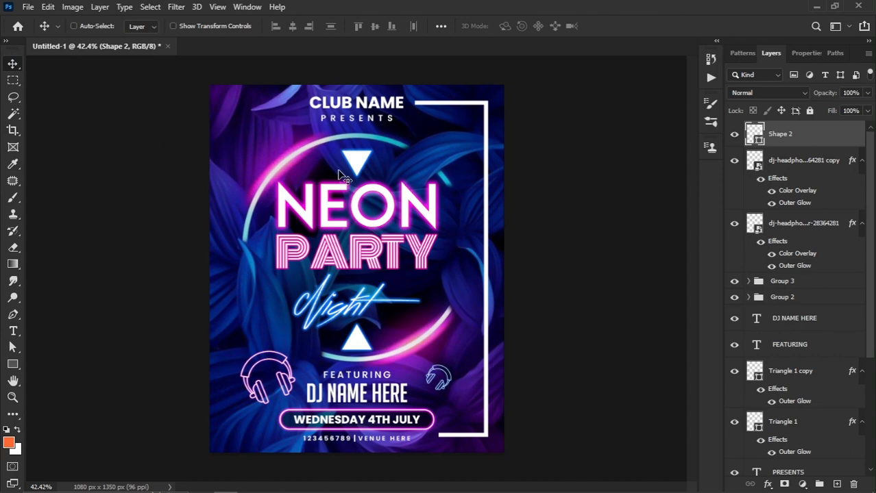
pyautogui.press('Right')
pyautogui.press('Right')
pyautogui.press('Right')
pyautogui.press('Right')
pyautogui.press('Right')
pyautogui.press('Right')
pyautogui.press('Right')
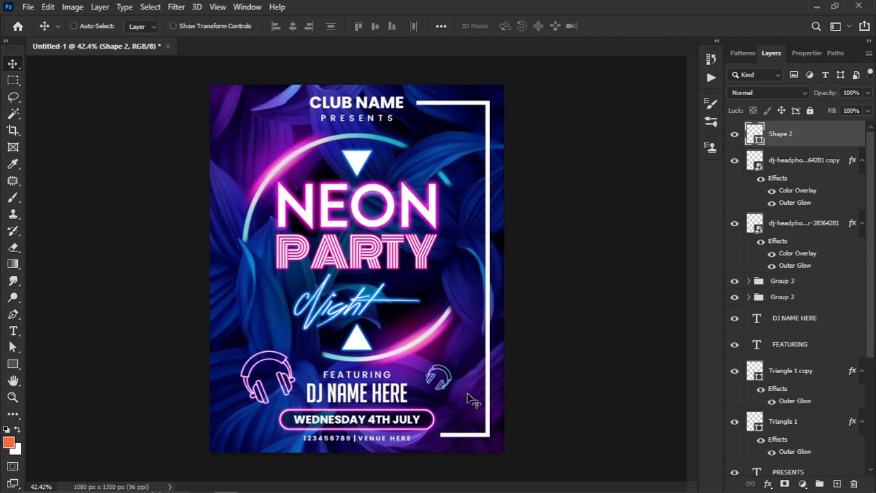
# Step: Add an Outer Glow effect to the bracket line's layer
pyautogui.scroll(2, 490, 205)
pyautogui.rightClick(835, 141)
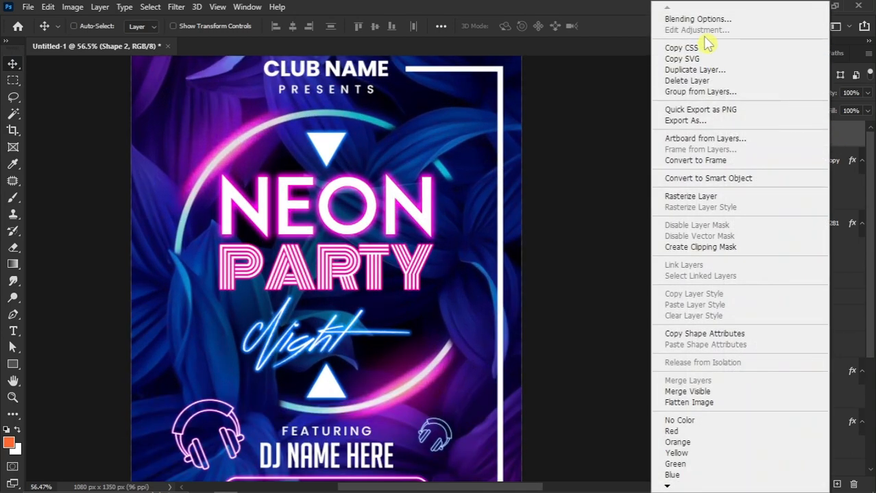
pyautogui.click(698, 19)
pyautogui.moveTo(448, 140); pyautogui.dragTo(574, 125)
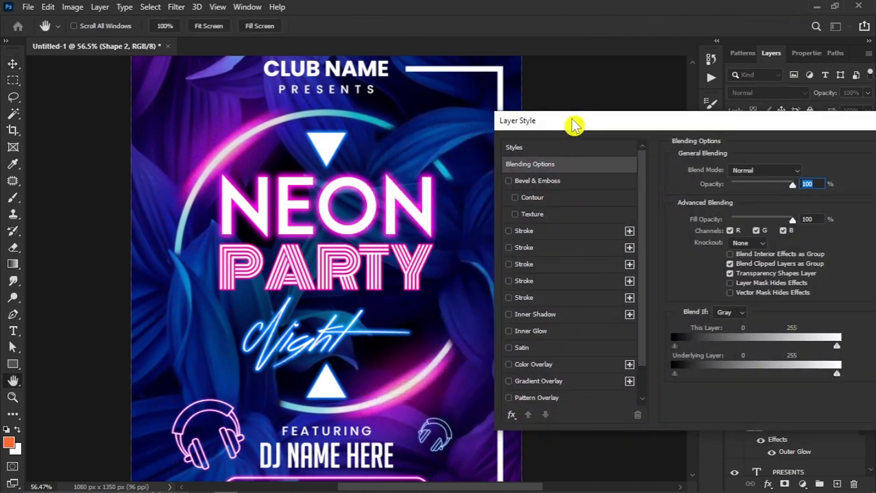
pyautogui.moveTo(651, 312); pyautogui.dragTo(647, 352)
pyautogui.click(537, 381)
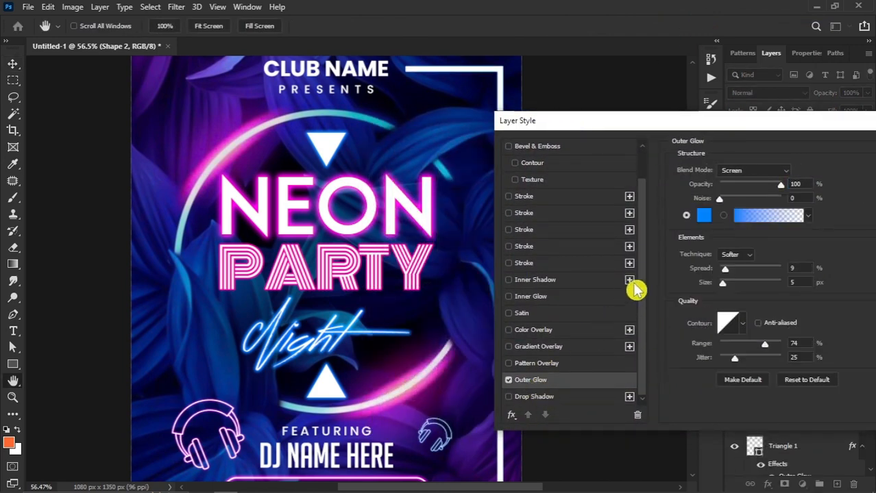
# Step: Set the bracket line's outer glow color to magenta and the glow size to 23 px
pyautogui.click(701, 217)
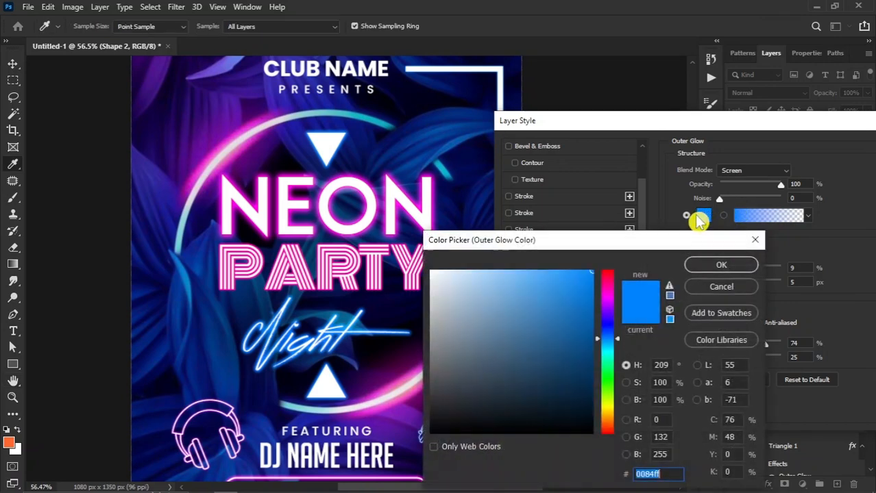
pyautogui.click(606, 298)
pyautogui.click(726, 266)
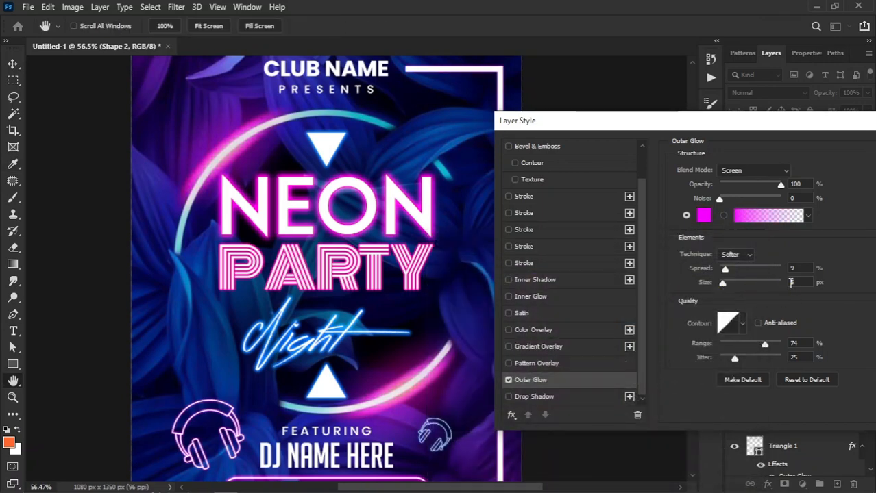
pyautogui.hotkey('shift', 'Up')
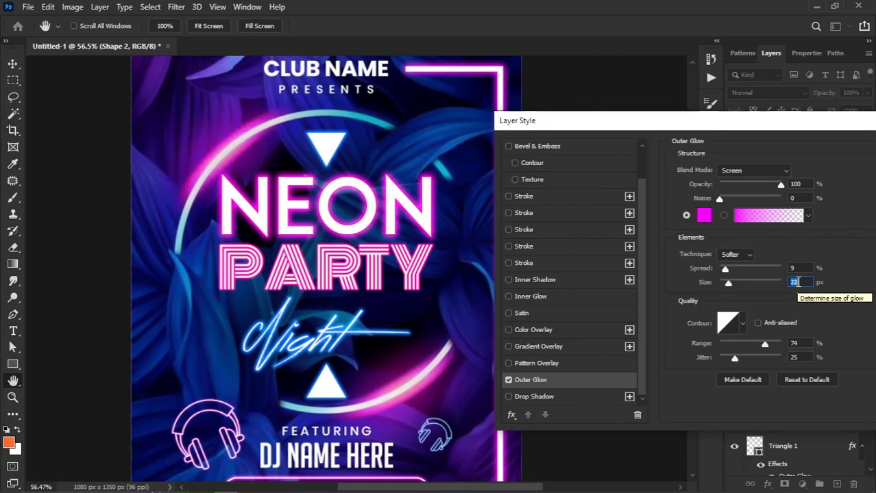
pyautogui.moveTo(766, 117); pyautogui.dragTo(641, 167)
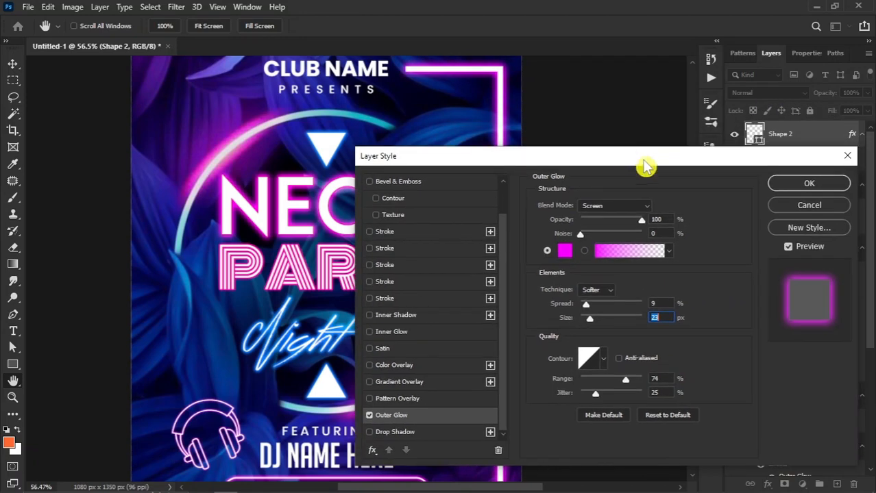
pyautogui.click(783, 187)
pyautogui.hotkey('ctrl', '0')
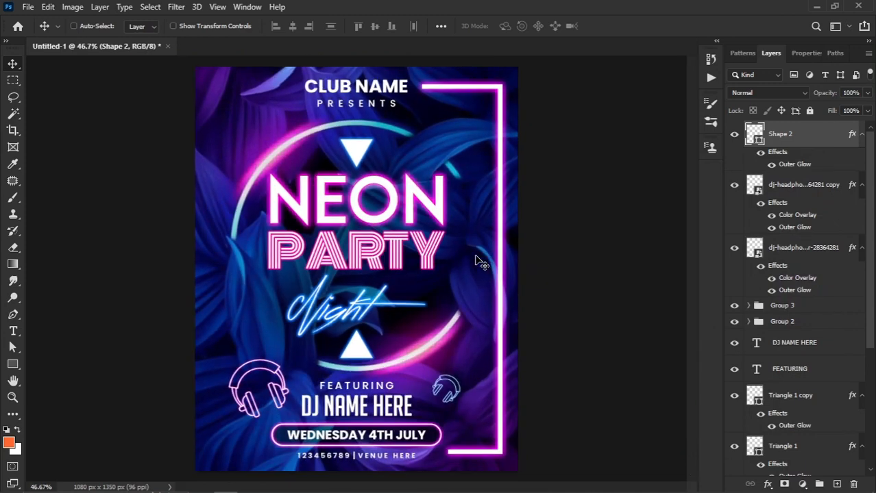
# Step: Duplicate the glowing bracket line, flip the copy horizontally and place it along the flyer's left edge
pyautogui.moveTo(500, 269); pyautogui.dragTo(247, 264)
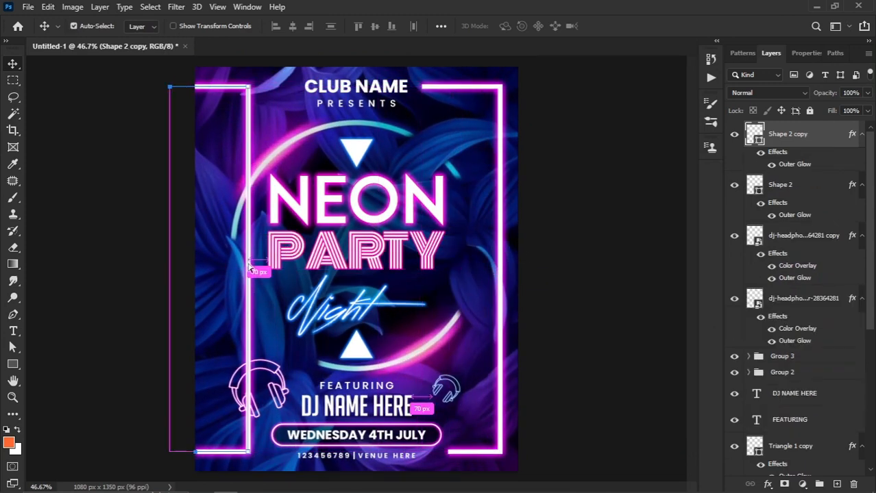
pyautogui.hotkey('ctrl', 't')
pyautogui.rightClick(231, 237)
pyautogui.click(283, 452)
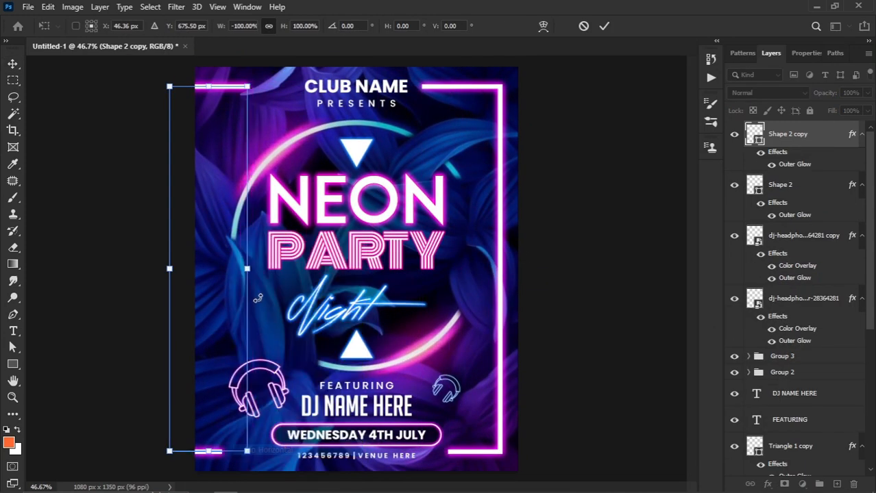
pyautogui.moveTo(232, 241); pyautogui.dragTo(263, 247)
pyautogui.press('Return')
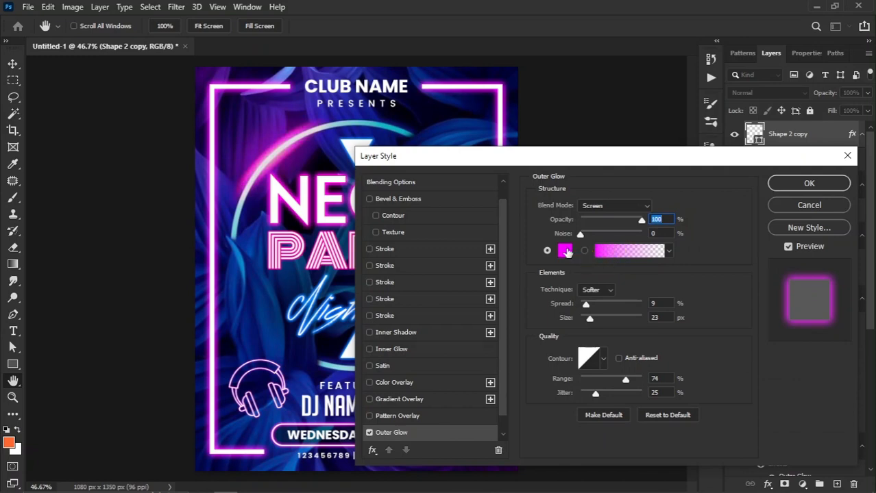
# Step: Change the outer glow color of the left bracket line to blue
pyautogui.click(563, 250)
pyautogui.click(608, 342)
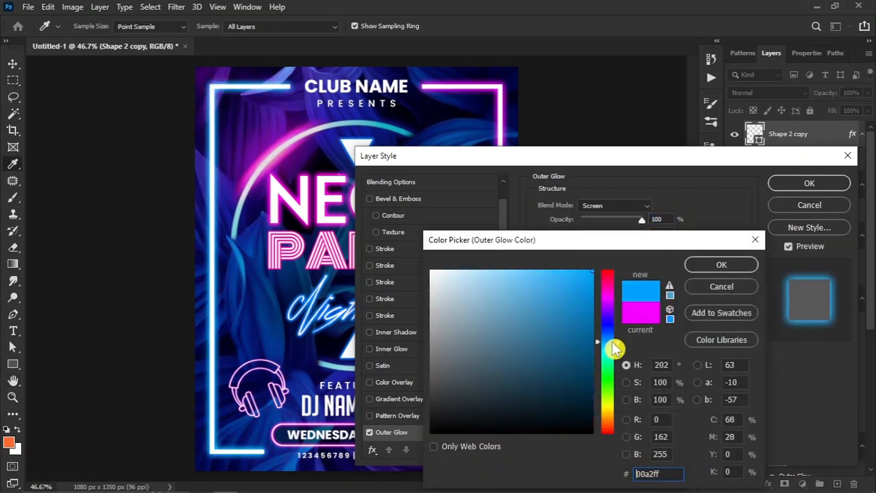
pyautogui.moveTo(611, 342); pyautogui.dragTo(607, 339)
pyautogui.click(692, 265)
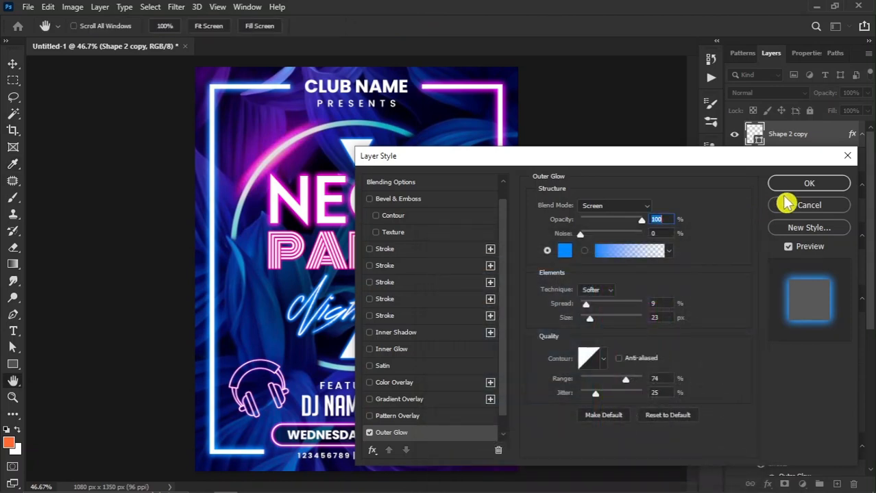
pyautogui.click(801, 184)
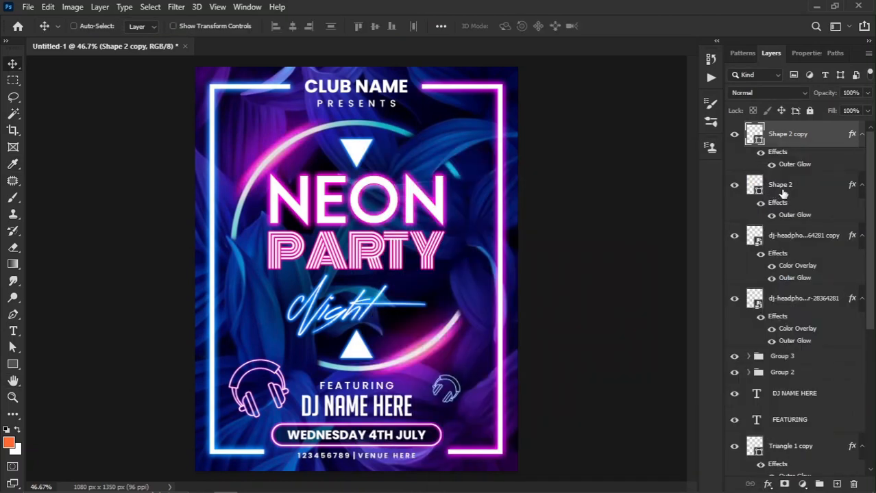
# Step: Group the two bracket lines and center the group horizontally and vertically on the canvas
pyautogui.keyDown('shift'); pyautogui.click(795, 185); pyautogui.keyUp('shift')
pyautogui.hotkey('ctrl', 'g')
pyautogui.hotkey('ctrl', 'a')
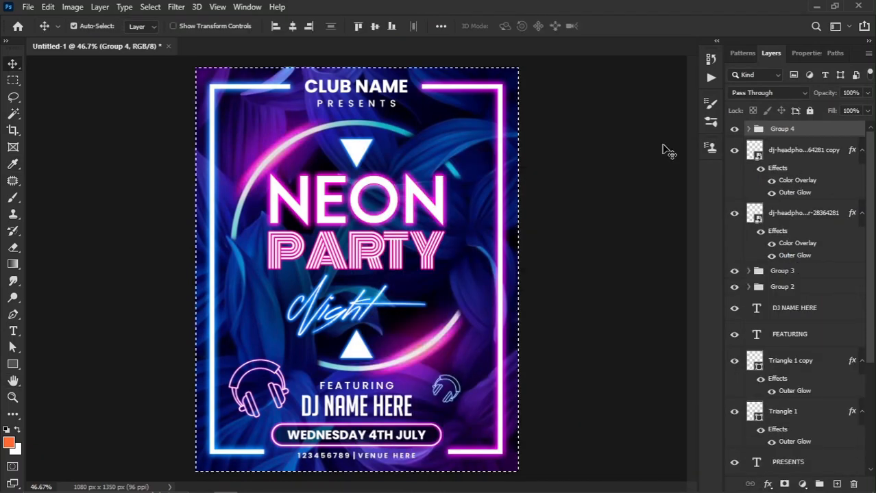
pyautogui.click(295, 27)
pyautogui.click(374, 28)
pyautogui.hotkey('ctrl', 'd')
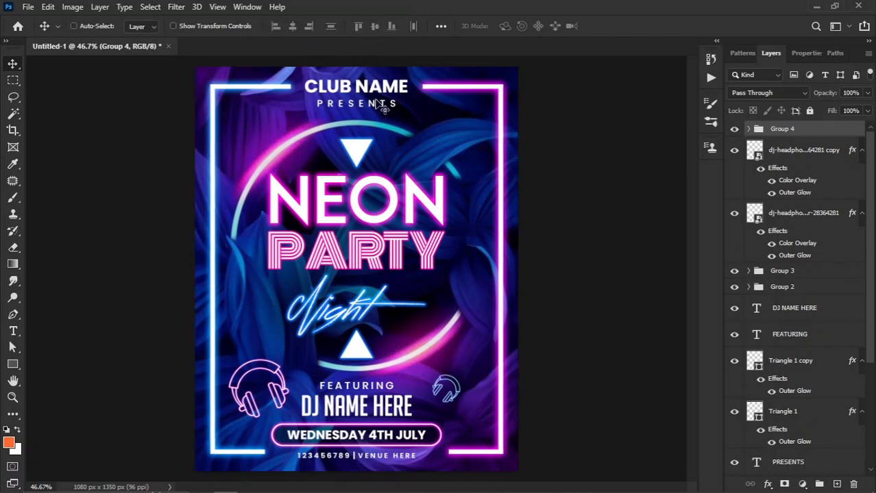
# Step: Add a Levels adjustment layer above the design with the midtone input at 0.95 and the white input at 224
pyautogui.click(803, 484)
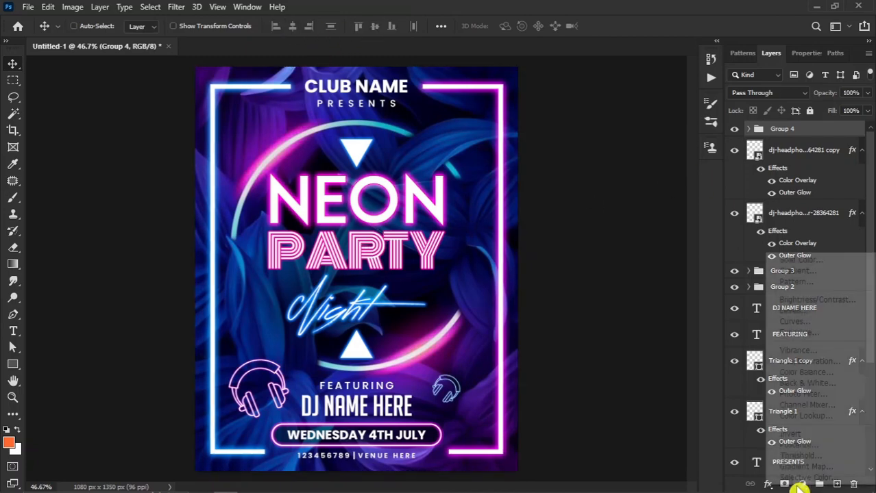
pyautogui.click(788, 311)
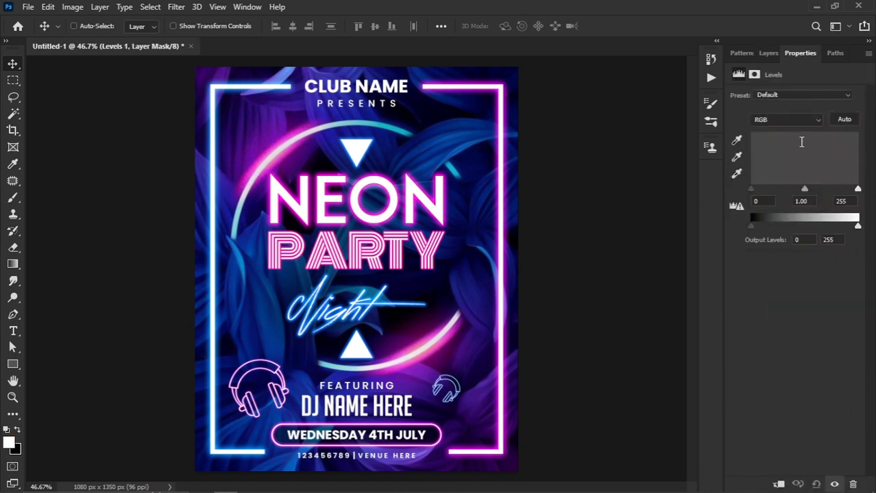
pyautogui.moveTo(854, 196); pyautogui.dragTo(852, 196)
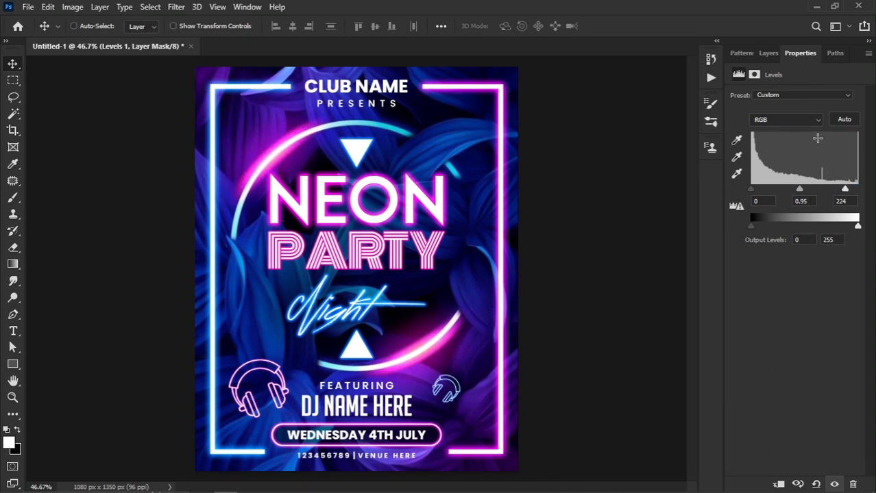
# Step: Set the Levels layer's opacity to 50% and compare the flyer with and without the adjustment
pyautogui.click(770, 55)
pyautogui.click(734, 135)
pyautogui.click(734, 135)
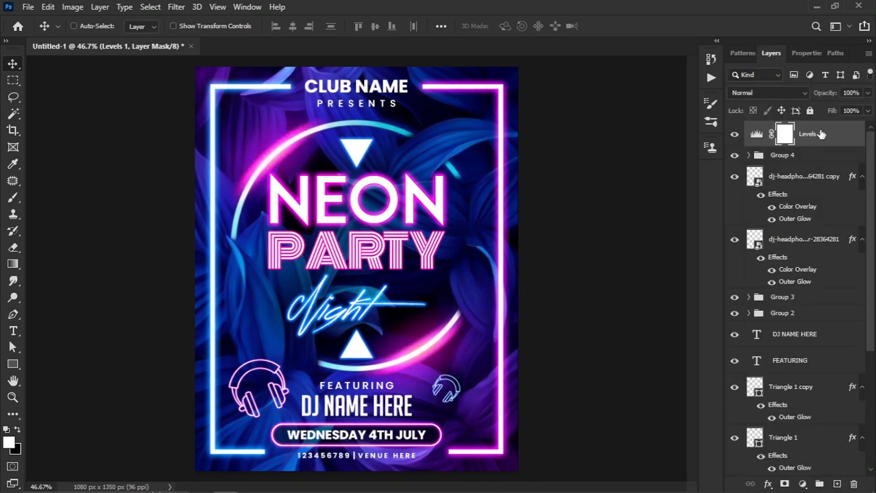
pyautogui.write('50')
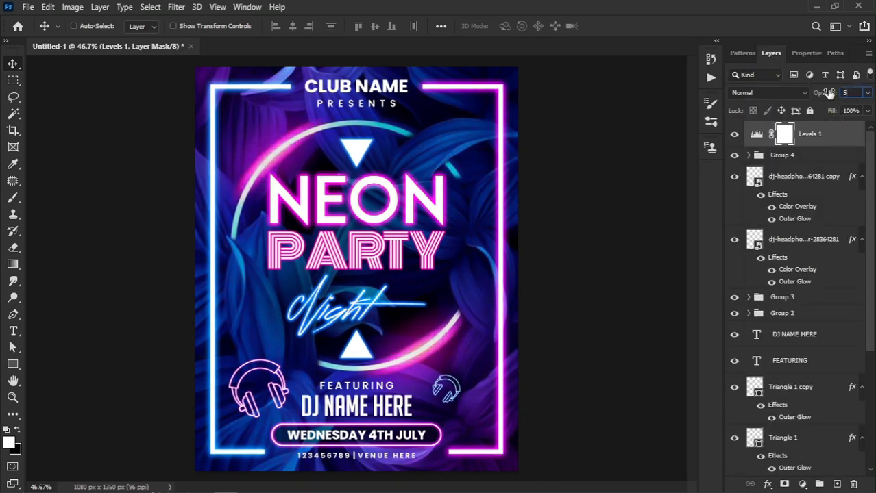
pyautogui.click(733, 136)
pyautogui.click(733, 136)
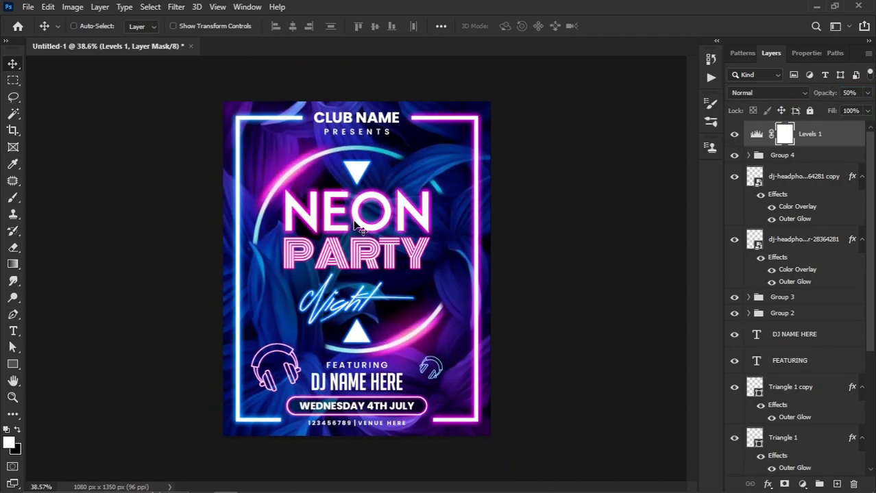